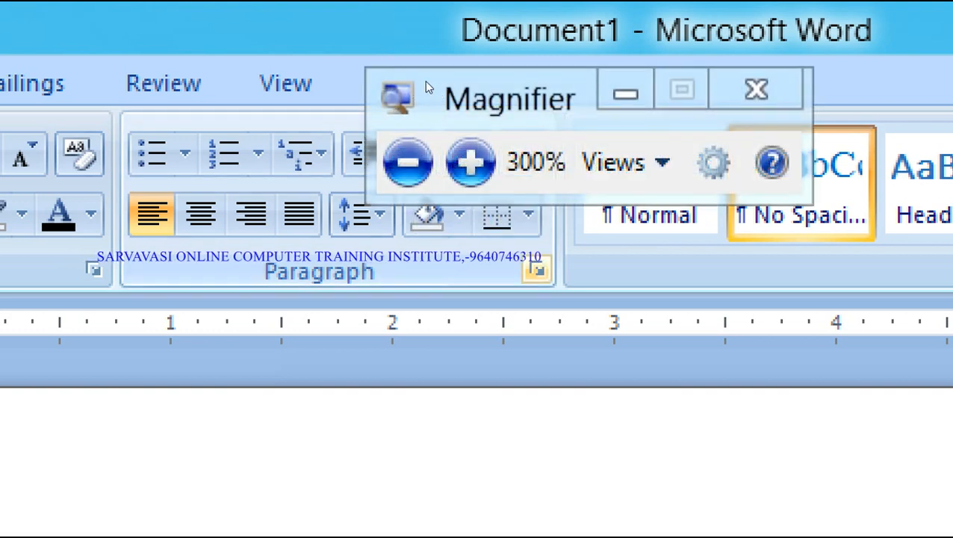
# - Check the paragraph settings, keep Left alignment, and close the dialog without changes
pyautogui.click(395, 59)
pyautogui.click(431, 88)
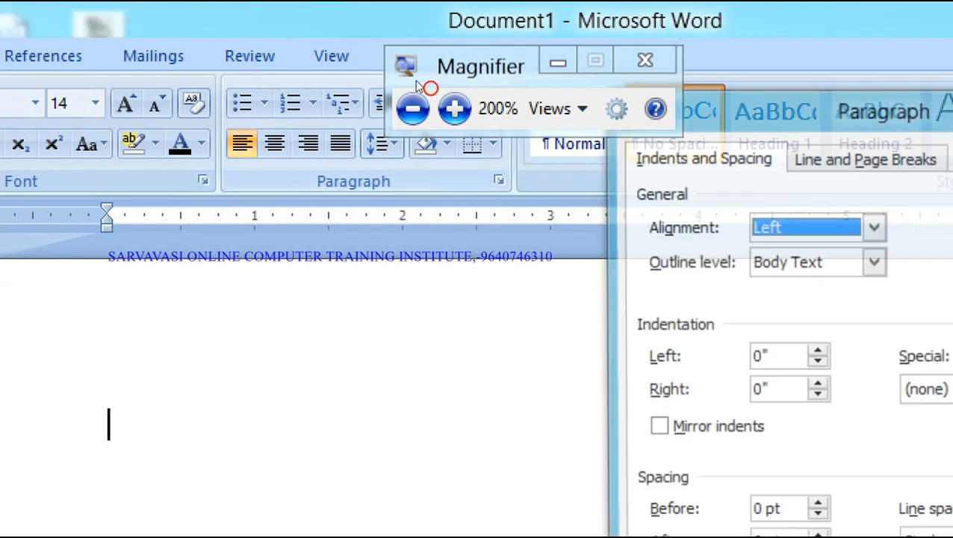
pyautogui.click(413, 109)
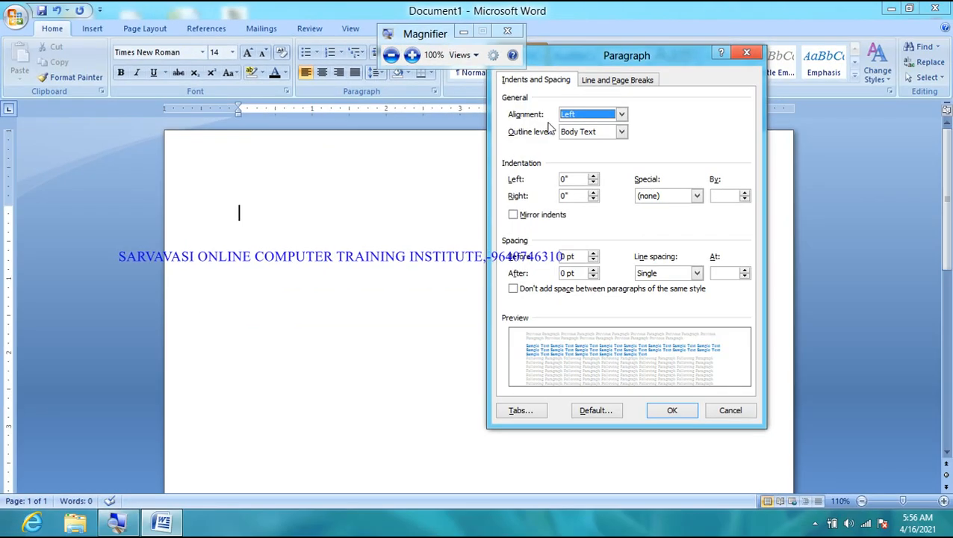
pyautogui.click(412, 56)
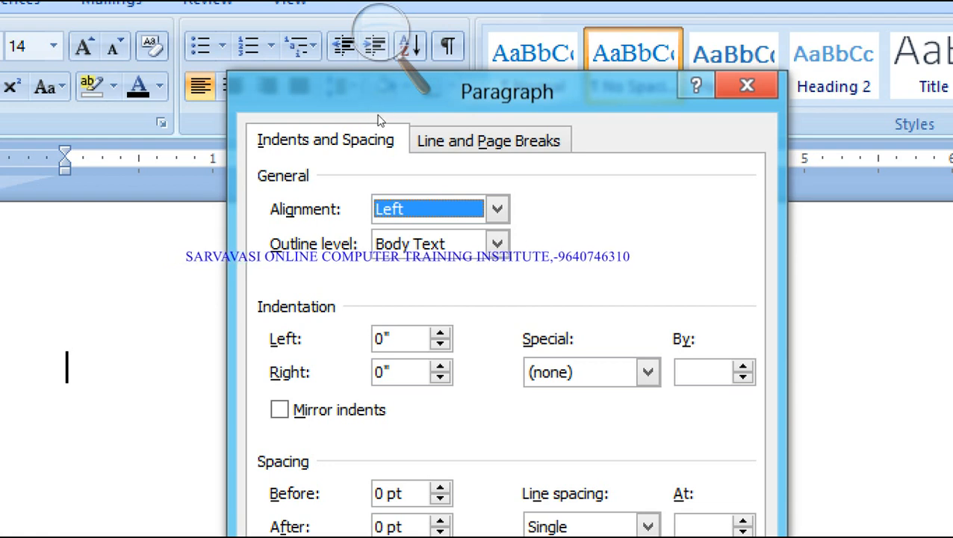
pyautogui.click(498, 209)
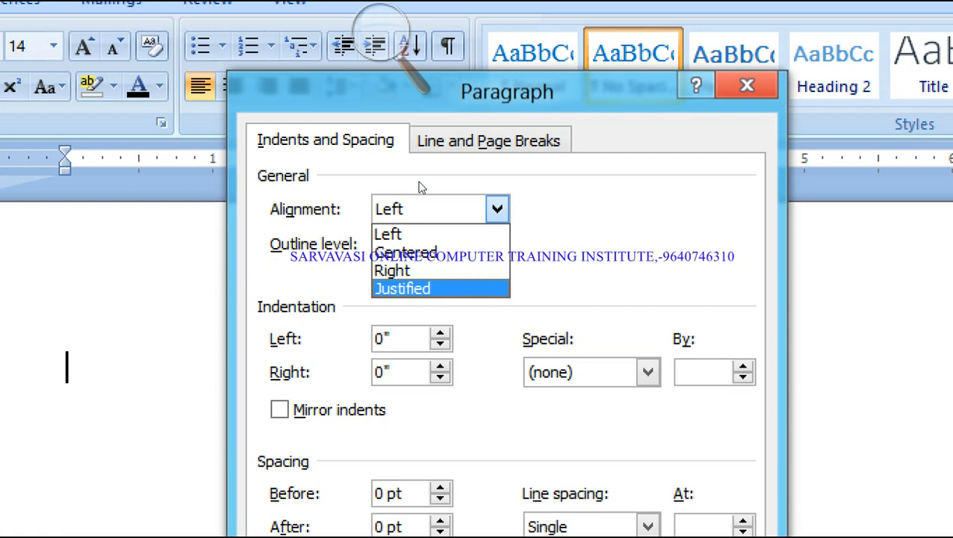
pyautogui.click(404, 146)
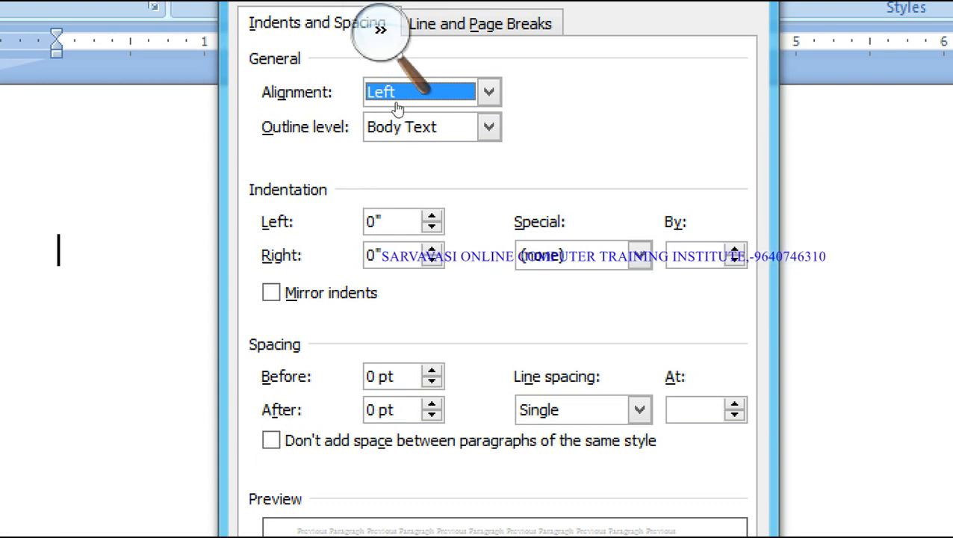
pyautogui.click(381, 29)
pyautogui.click(372, 48)
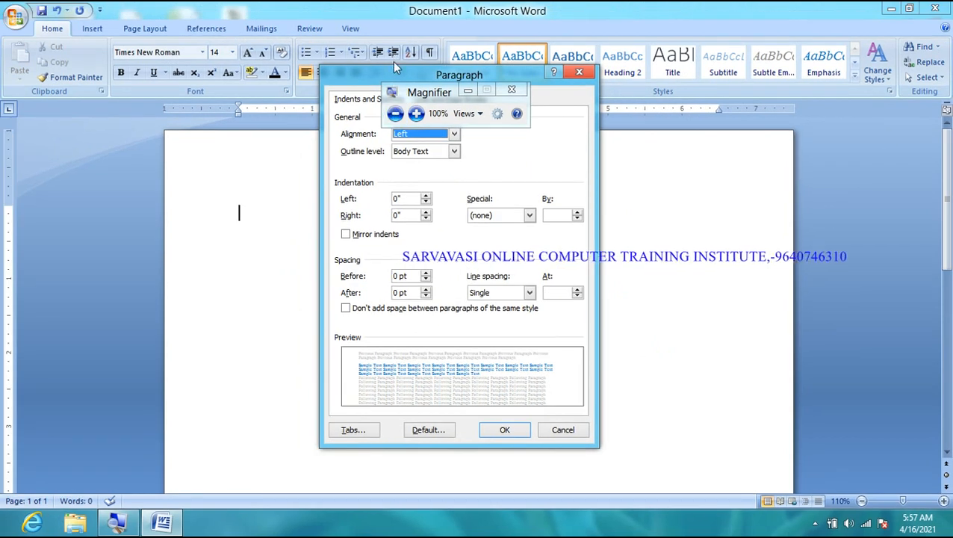
pyautogui.click(570, 439)
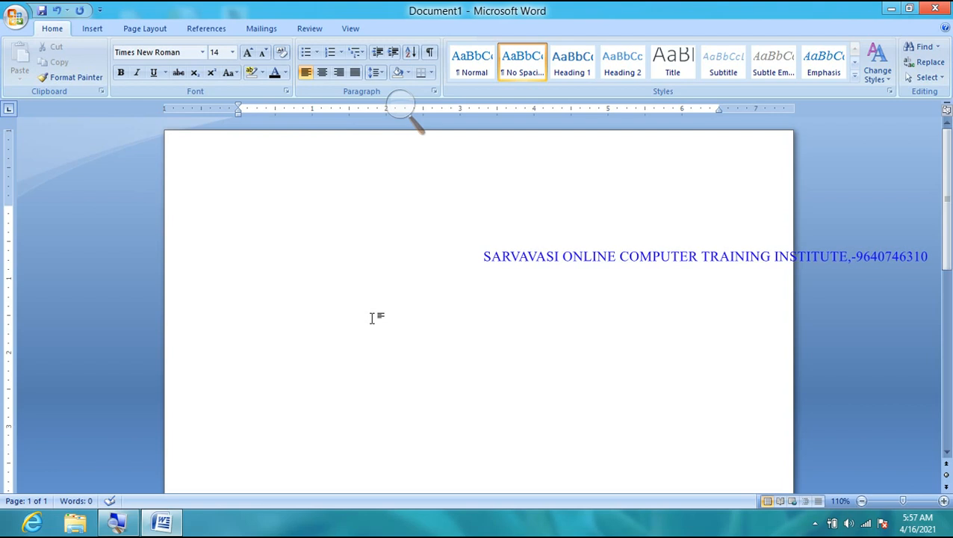
# - Type 'To,' then the line 'Subject : Wish A Happy New Year 2022'
pyautogui.write('Tom')
pyautogui.press('BackSpace')
pyautogui.write(',')
pyautogui.press('Return')
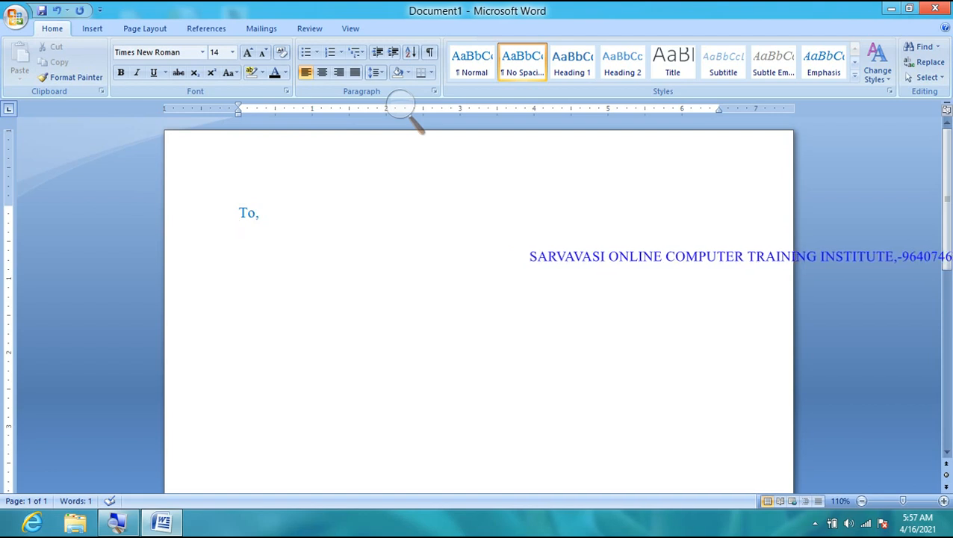
pyautogui.press('Return')
pyautogui.press('Return')
pyautogui.press('Return')
pyautogui.press('Return')
pyautogui.press('Return')
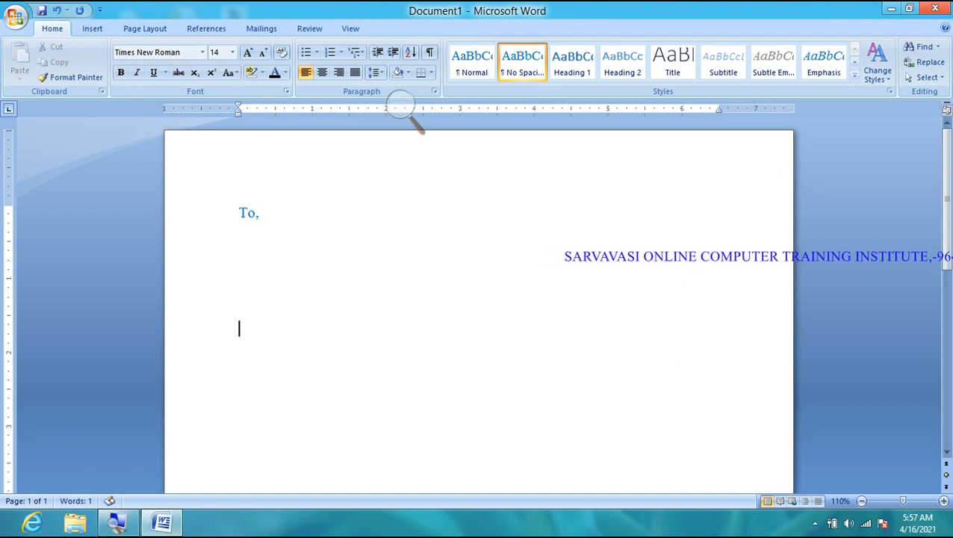
pyautogui.write('S')
pyautogui.press('BackSpace')
pyautogui.write('Syb')
pyautogui.press('BackSpace')
pyautogui.press('BackSpace')
pyautogui.write('u')
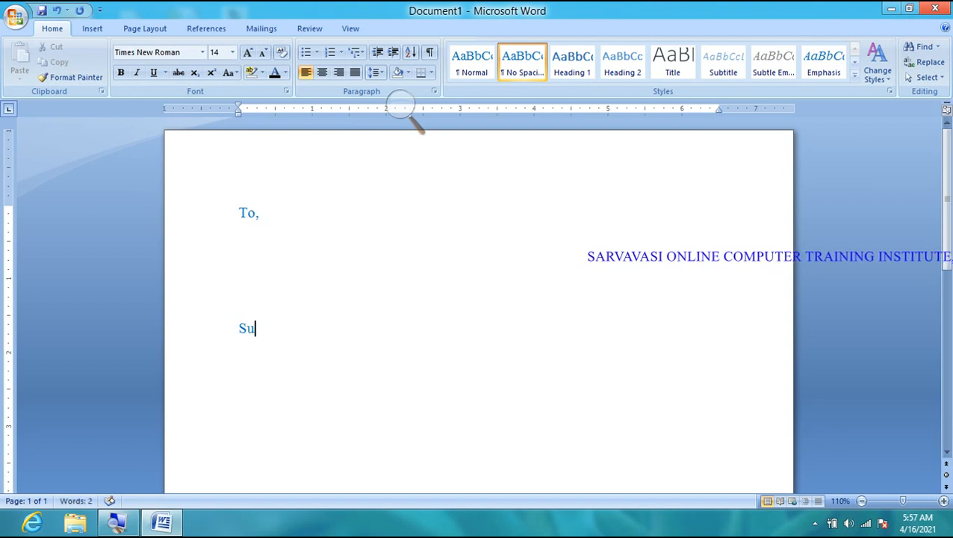
pyautogui.write('bject : Wishj')
pyautogui.press('BackSpace')
pyautogui.write('A')
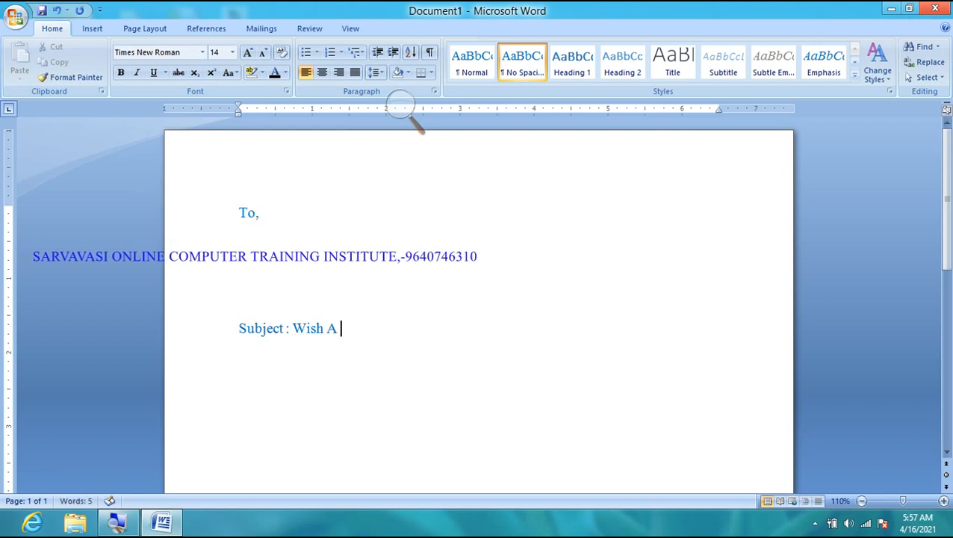
pyautogui.write(' Happy Ne')
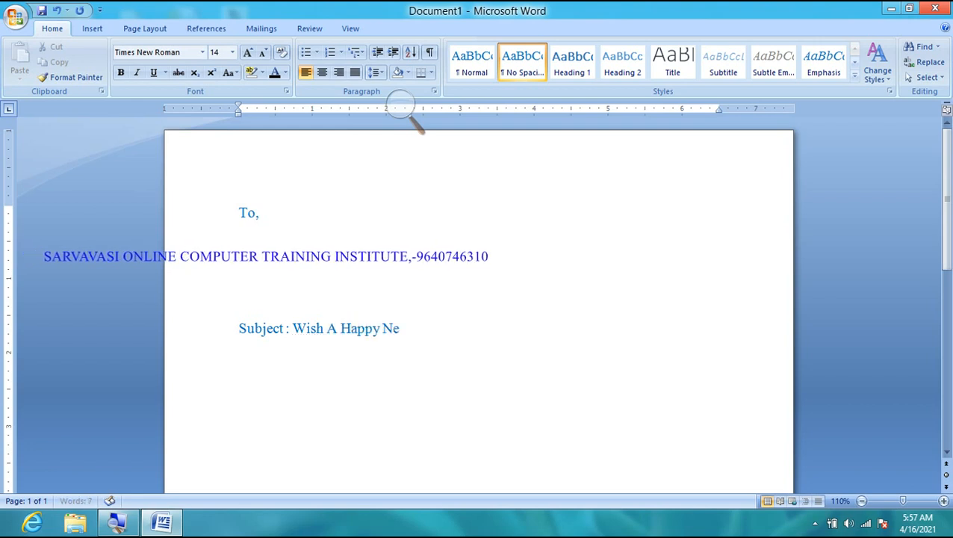
pyautogui.write('w Year 2022')
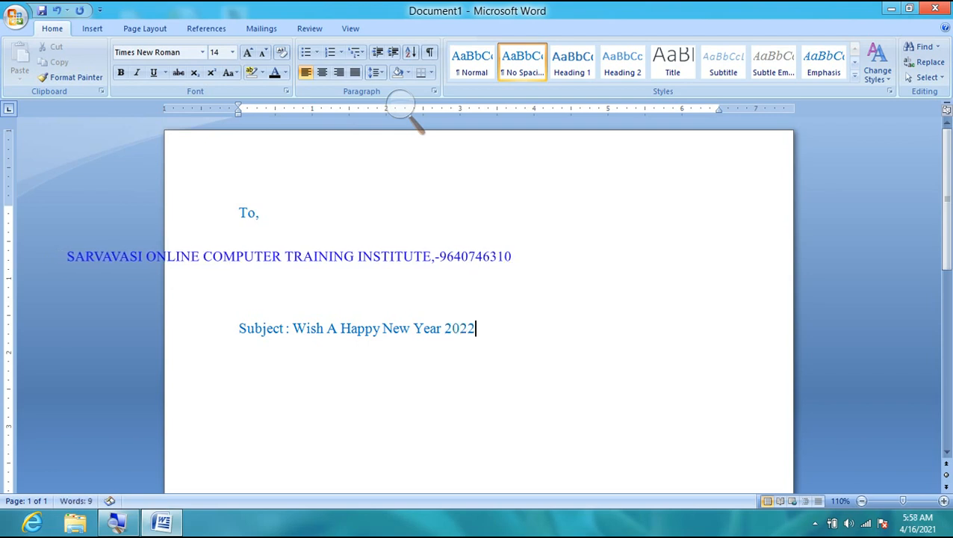
pyautogui.press('Return')
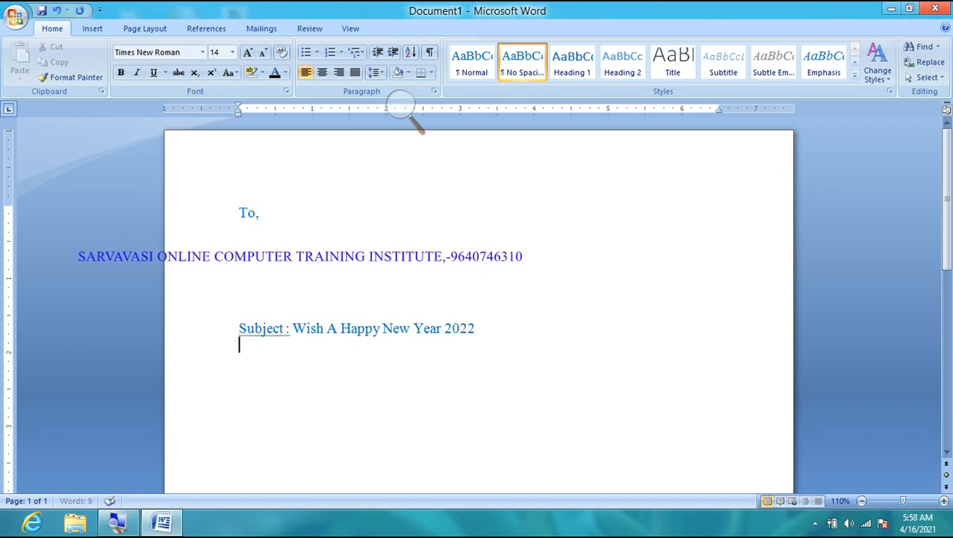
# - Generate a sample body paragraph with =rand(1)
pyautogui.write('=rand')
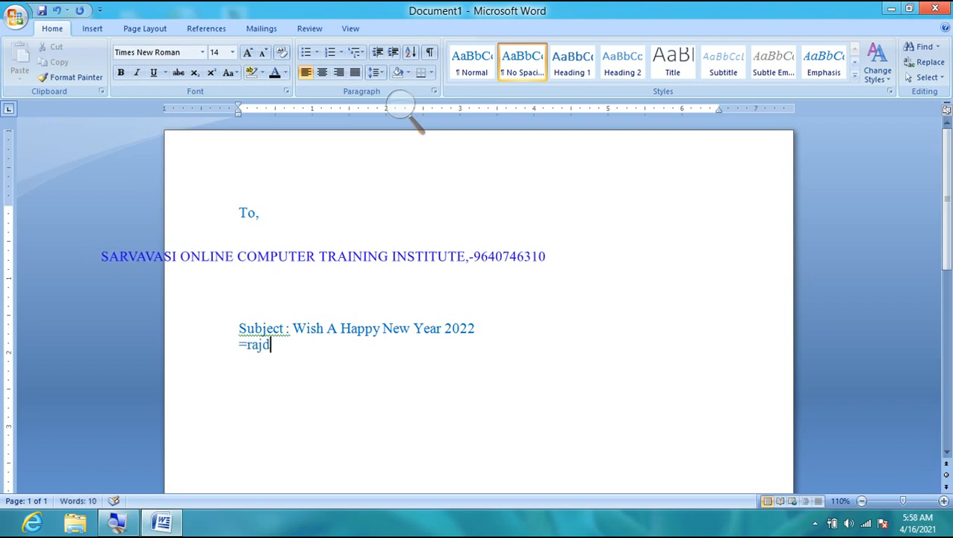
pyautogui.press('BackSpace')
pyautogui.press('BackSpace')
pyautogui.write('nd')
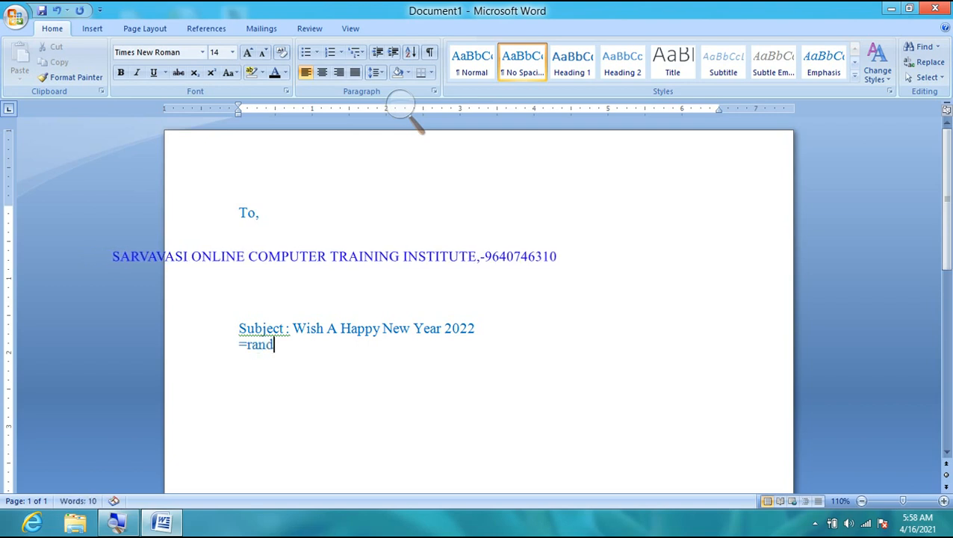
pyautogui.write('(1)')
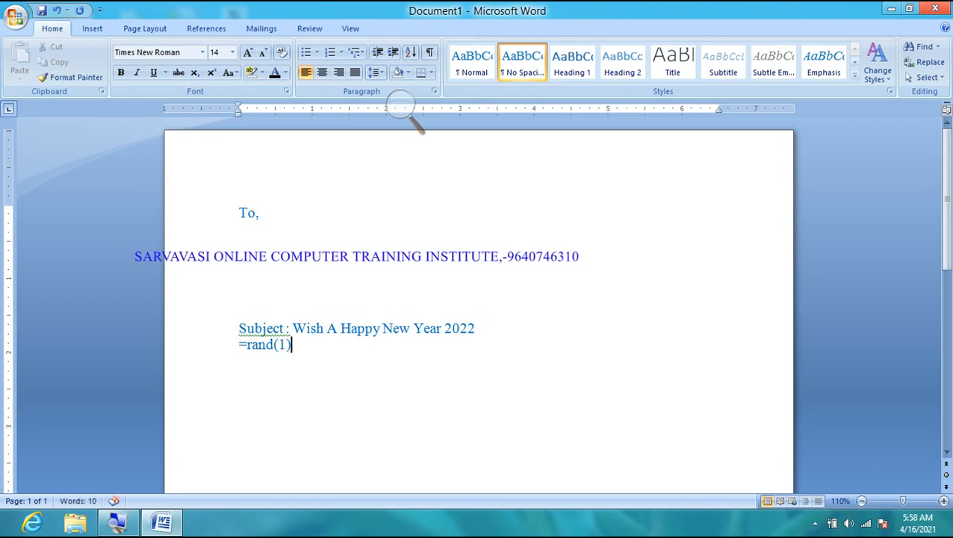
pyautogui.press('Return')
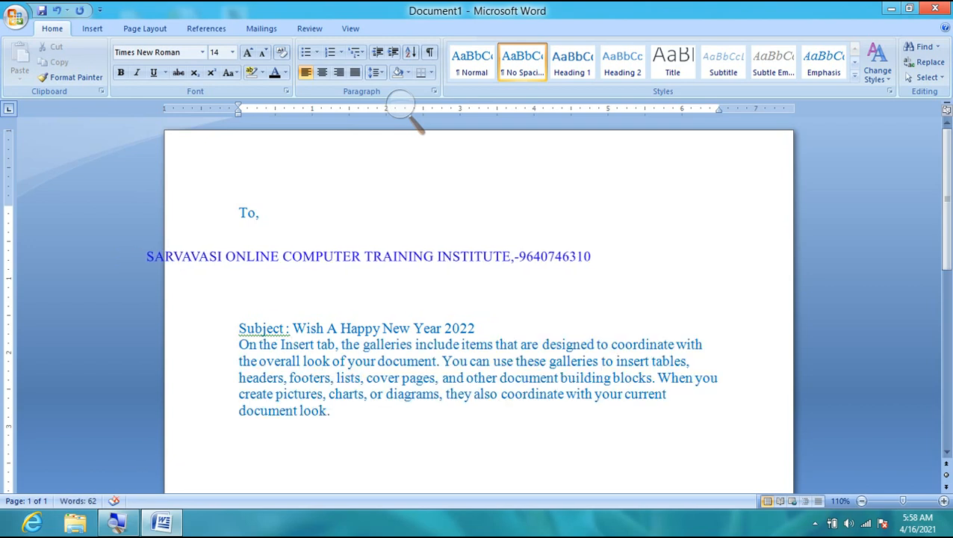
pyautogui.press('Return')
pyautogui.press('Return')
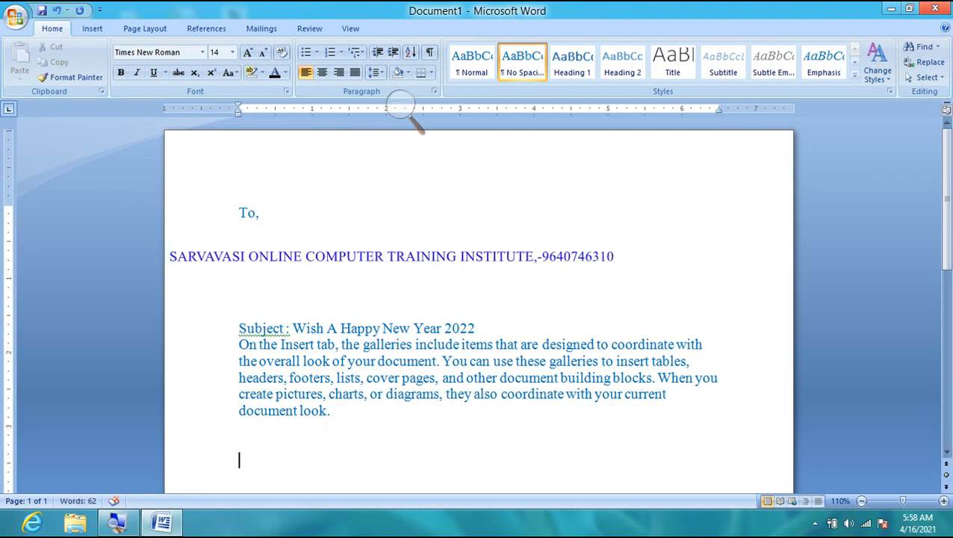
# - Add the 'Regards,' sign-off followed by the sender's name
pyautogui.write('Regars')
pyautogui.press('BackSpace')
pyautogui.write('ds,')
pyautogui.press('Return')
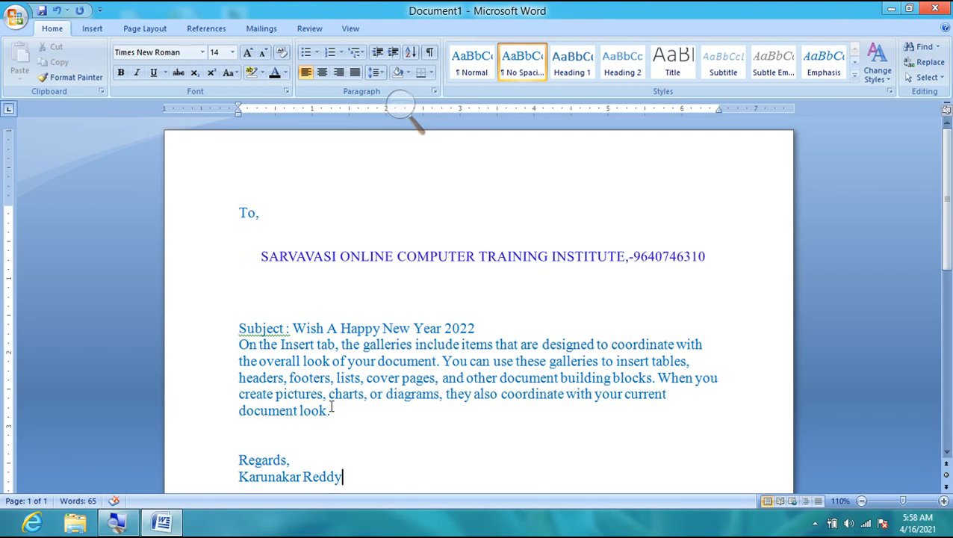
# - Change the subject line and body paragraph's font colour to Black
pyautogui.moveTo(236, 329); pyautogui.dragTo(351, 411)
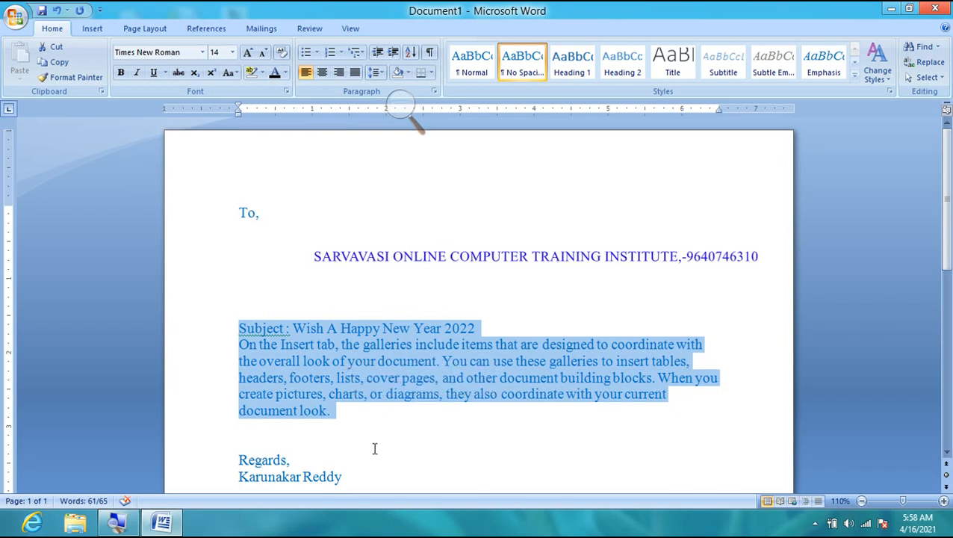
pyautogui.click(287, 76)
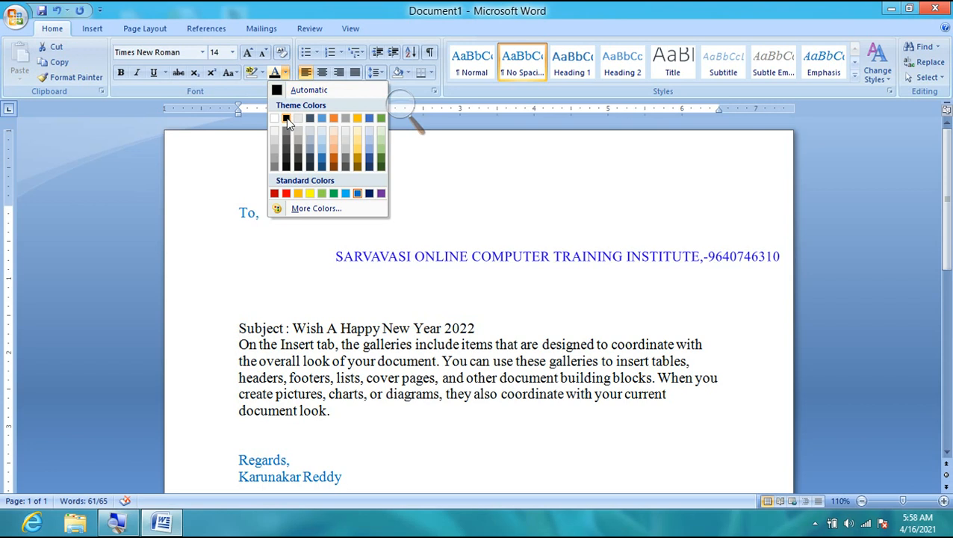
pyautogui.click(288, 118)
# - Reselect the subject line and body paragraph
pyautogui.moveTo(236, 213); pyautogui.dragTo(340, 493)
pyautogui.click(340, 493)
pyautogui.moveTo(381, 415); pyautogui.dragTo(232, 114)
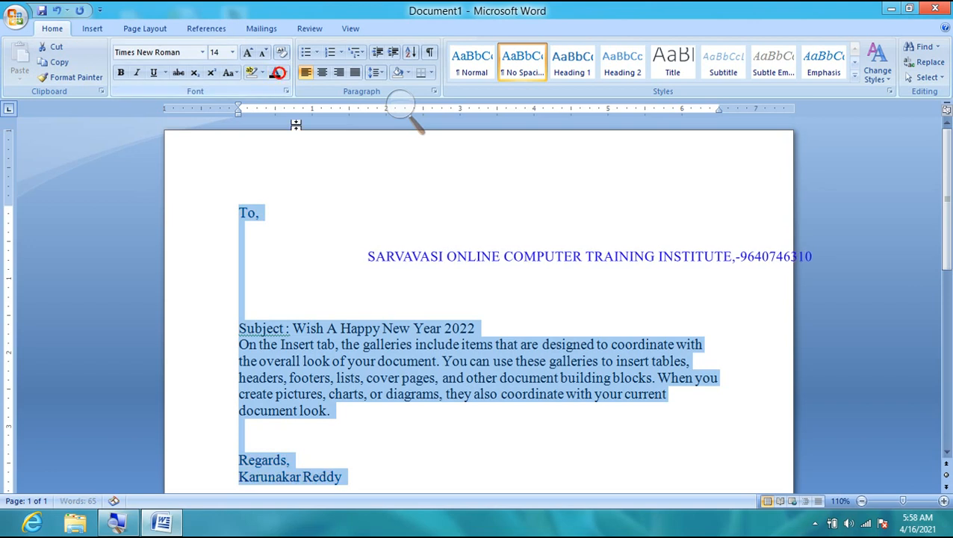
pyautogui.click(337, 312)
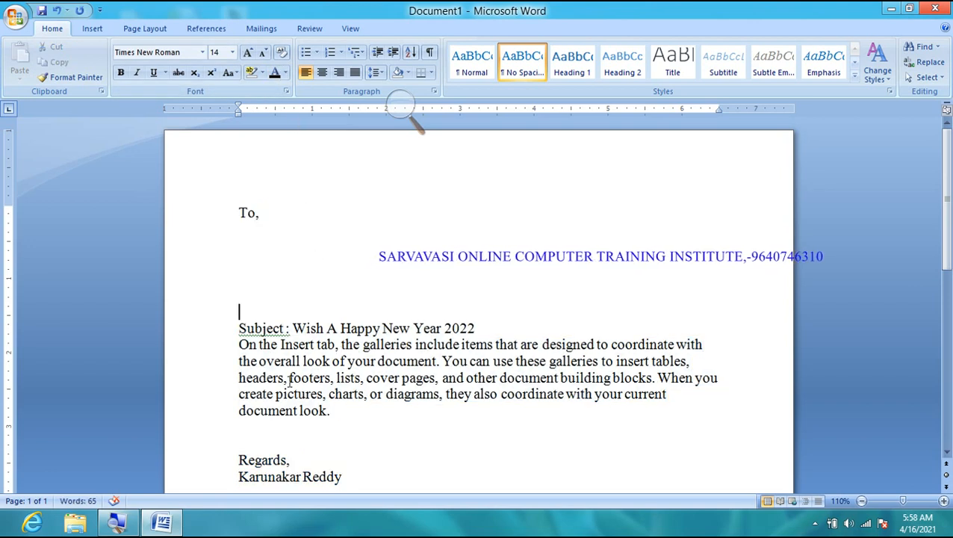
pyautogui.moveTo(235, 332); pyautogui.dragTo(347, 433)
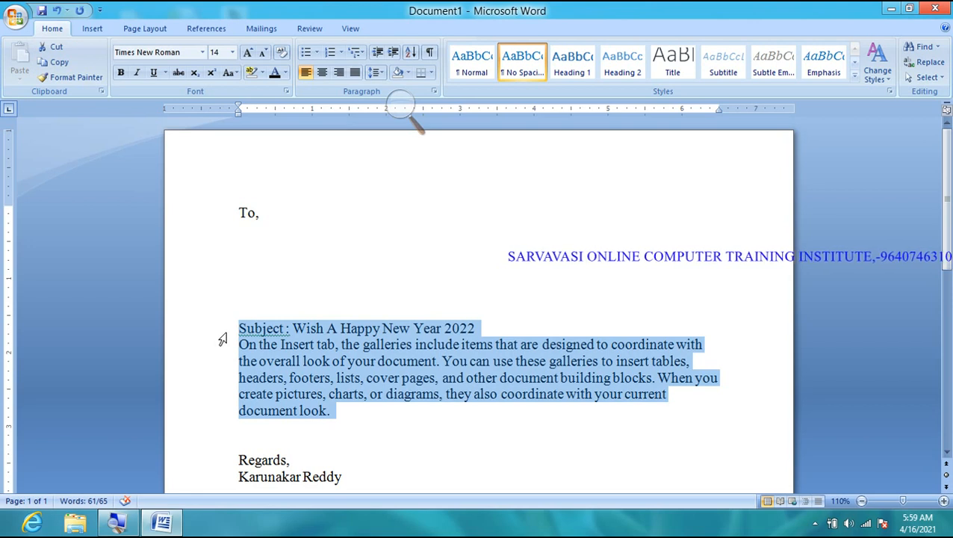
# - Look through the ribbon controls and scroll through the letter
pyautogui.click(401, 111)
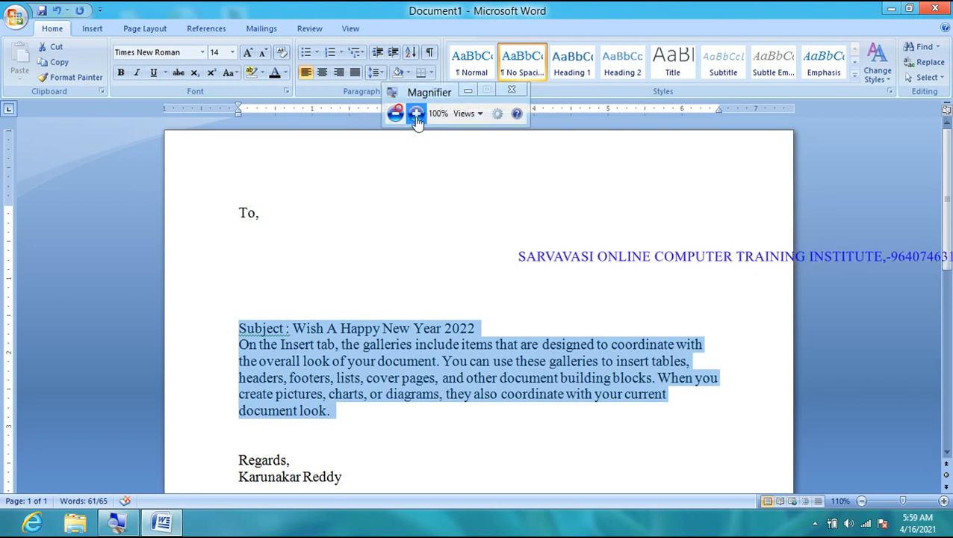
pyautogui.click(416, 118)
pyautogui.click(395, 52)
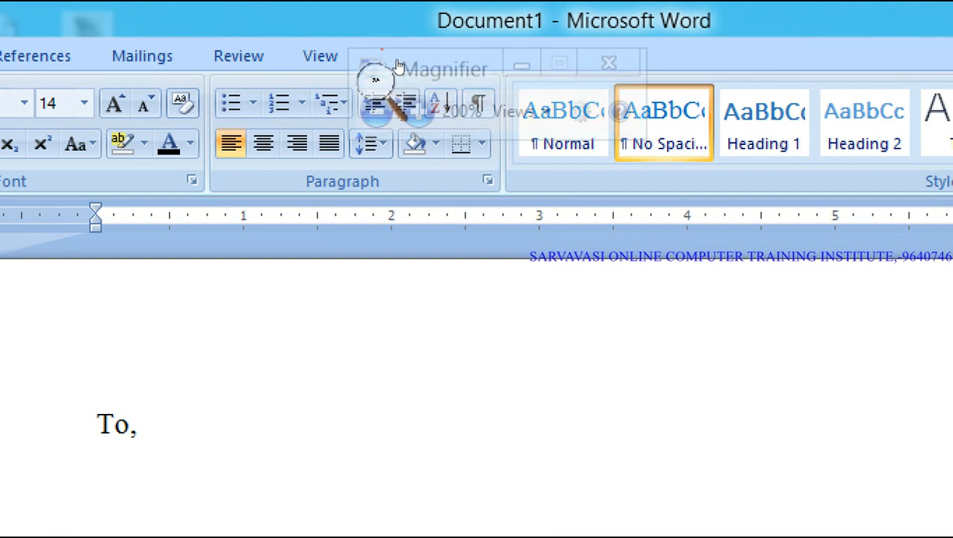
pyautogui.moveTo(395, 39); pyautogui.dragTo(526, 72)
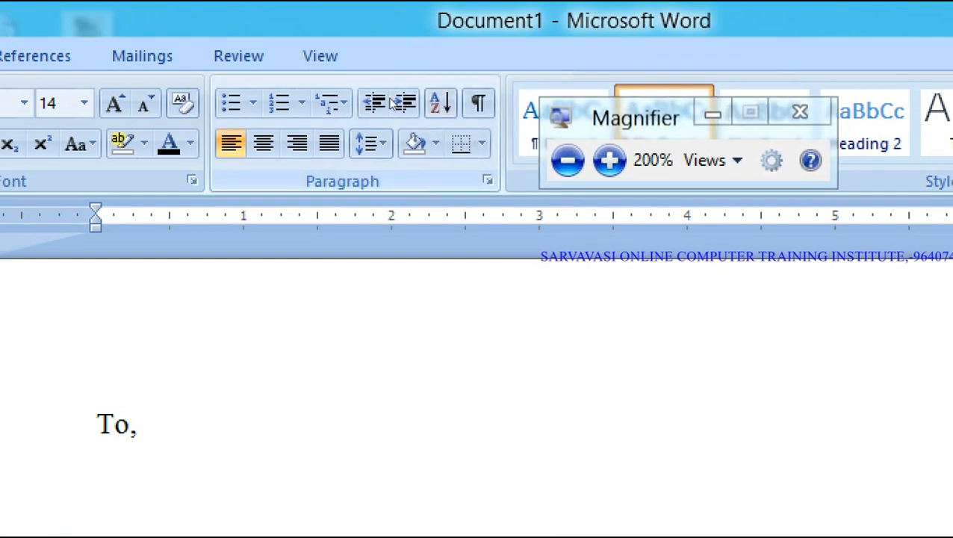
pyautogui.scroll(-2, 391, 107)
pyautogui.scroll(-5, 354, 251)
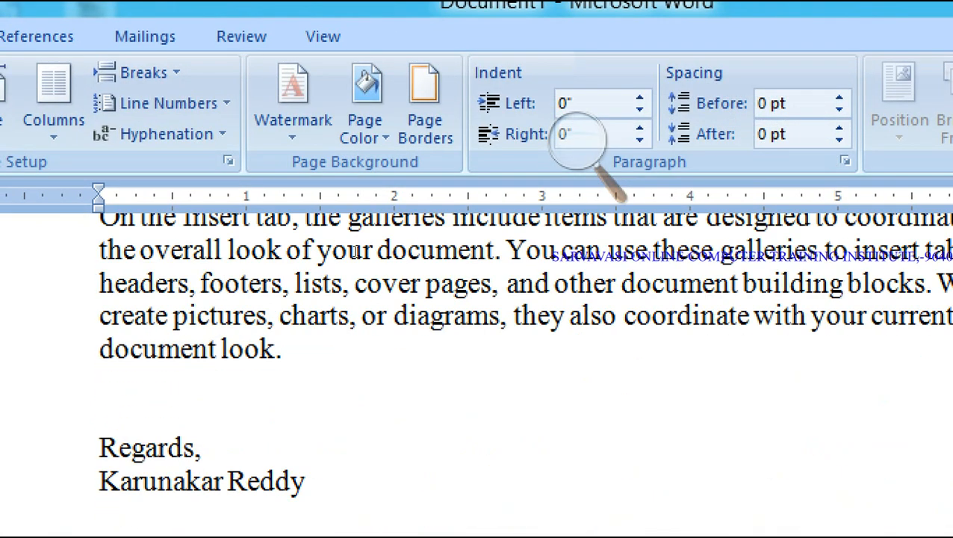
pyautogui.scroll(1, 354, 251)
# - Indent the subject and body a few steps, then decrease them back to a 0" indent
pyautogui.moveTo(238, 133); pyautogui.dragTo(350, 220)
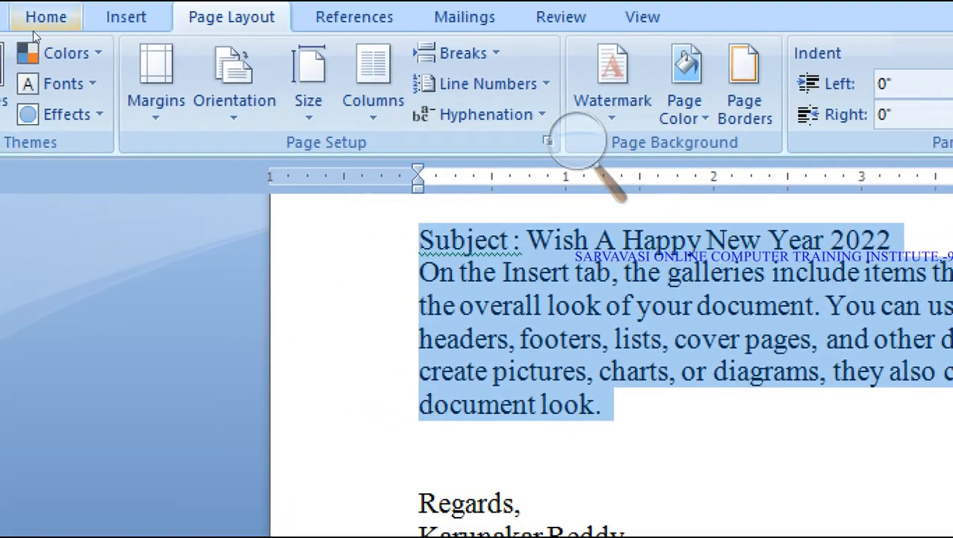
pyautogui.click(44, 17)
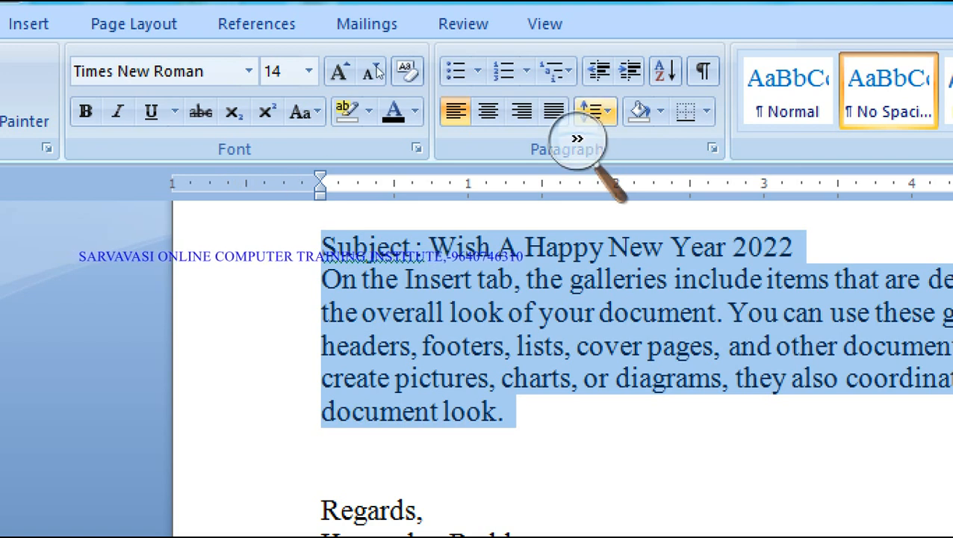
pyautogui.click(630, 71)
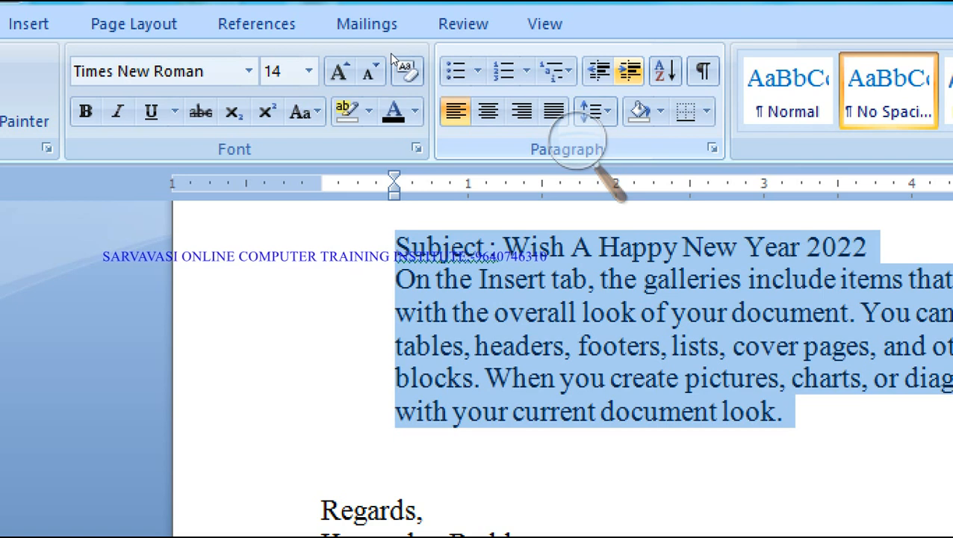
pyautogui.doubleClick(630, 71)
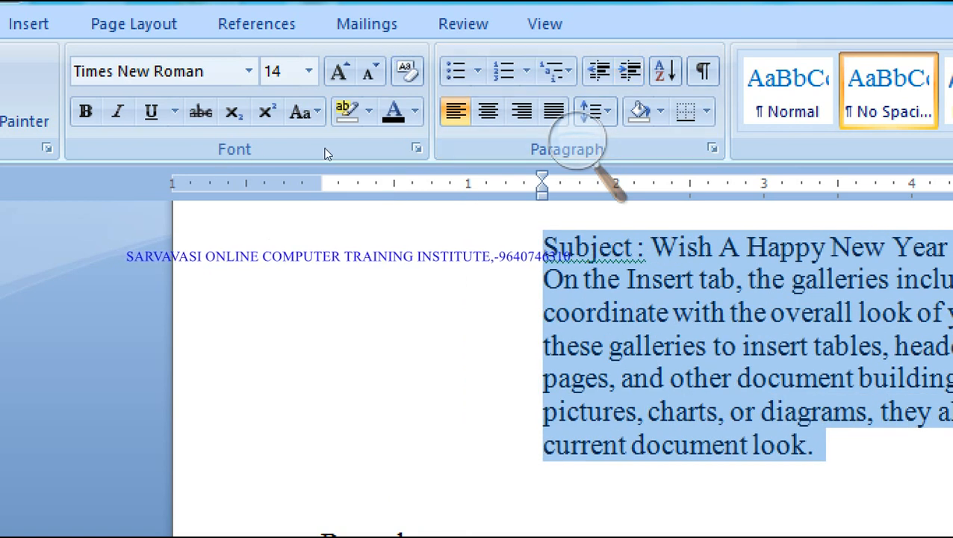
pyautogui.click(599, 71)
pyautogui.click(599, 71)
pyautogui.click(600, 71)
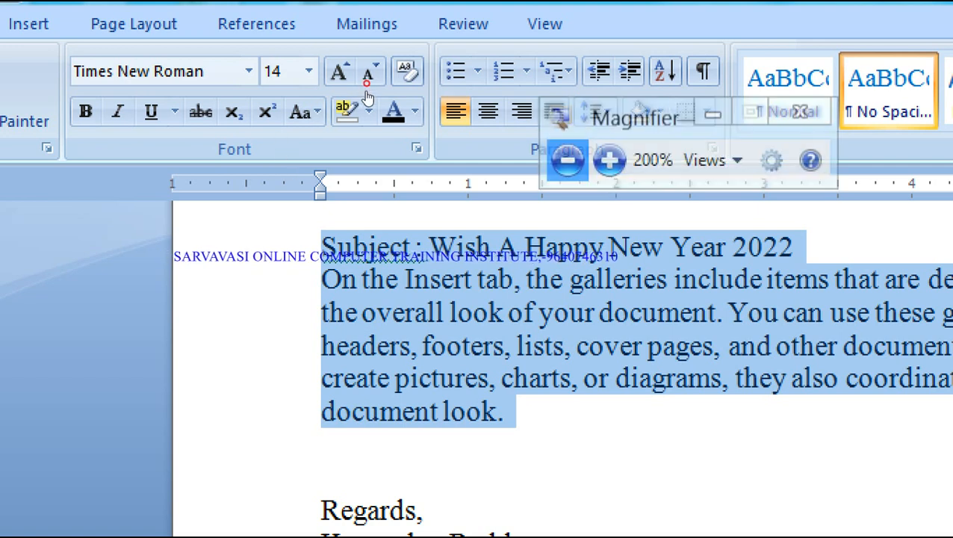
pyautogui.click(320, 85)
pyautogui.moveTo(345, 87); pyautogui.dragTo(192, 75)
pyautogui.click(320, 85)
pyautogui.click(239, 138)
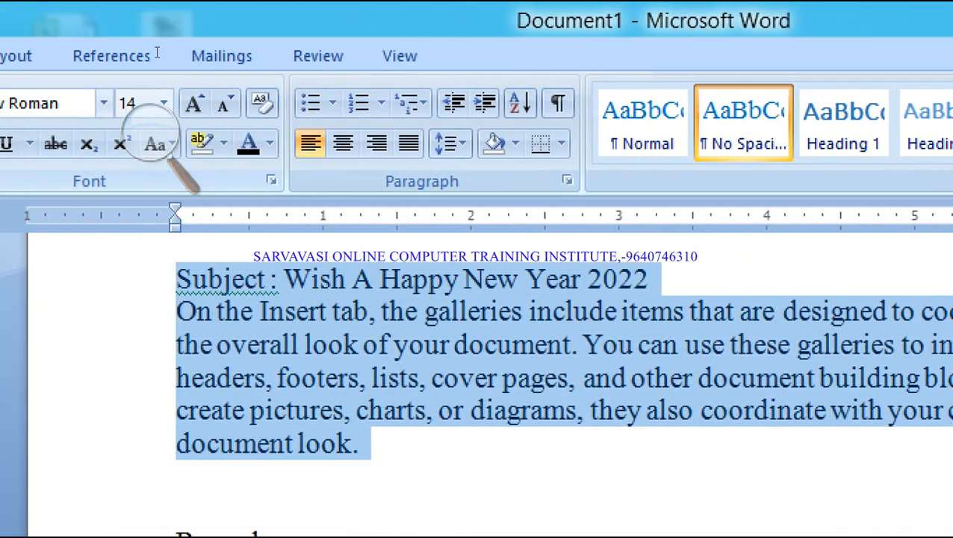
# - Set the subject and body paragraphs to Justified alignment in the Paragraph dialog
pyautogui.hotkey('alt', 'o')
pyautogui.press('p')
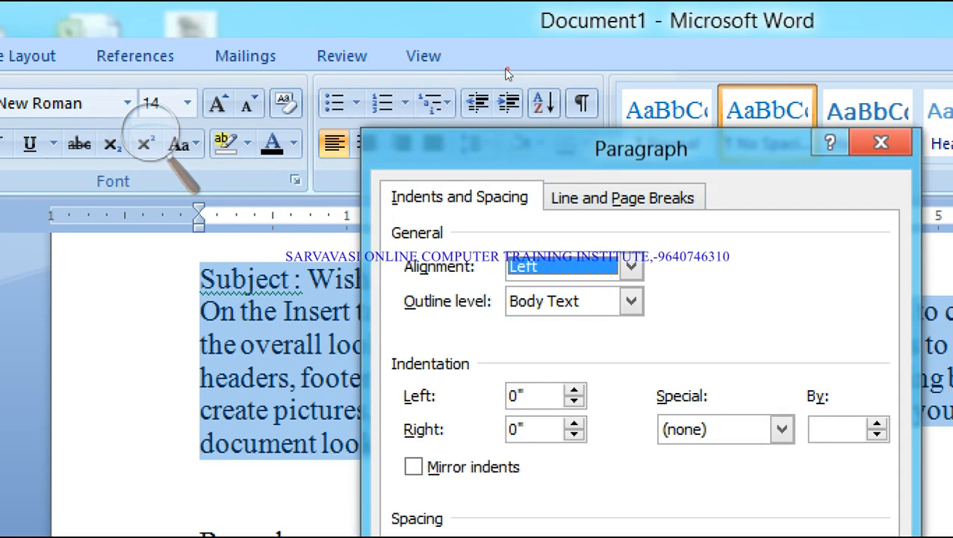
pyautogui.moveTo(516, 145); pyautogui.dragTo(266, 146)
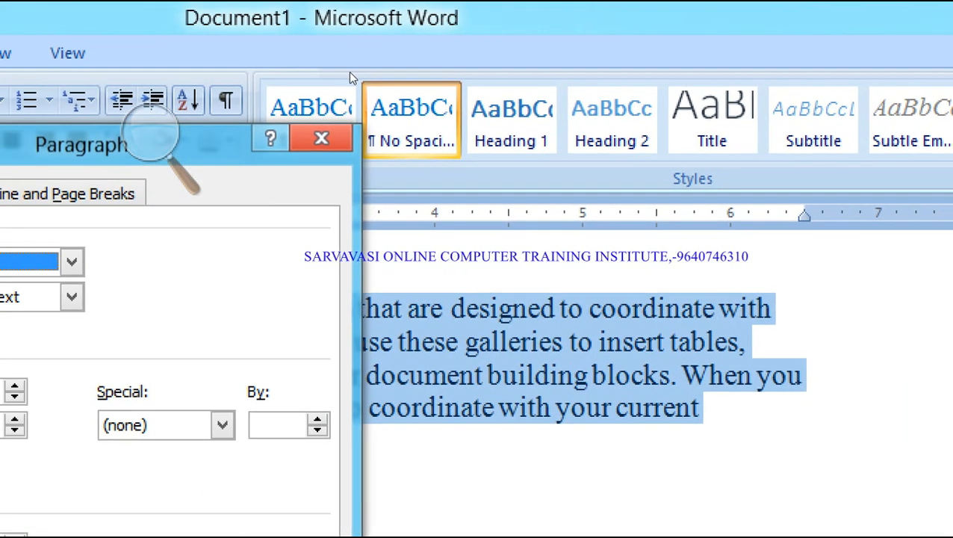
pyautogui.moveTo(133, 102); pyautogui.dragTo(391, 72)
pyautogui.hotkey('alt', 'Down')
pyautogui.press('Down')
pyautogui.press('Down')
pyautogui.press('Down')
pyautogui.press('Return')
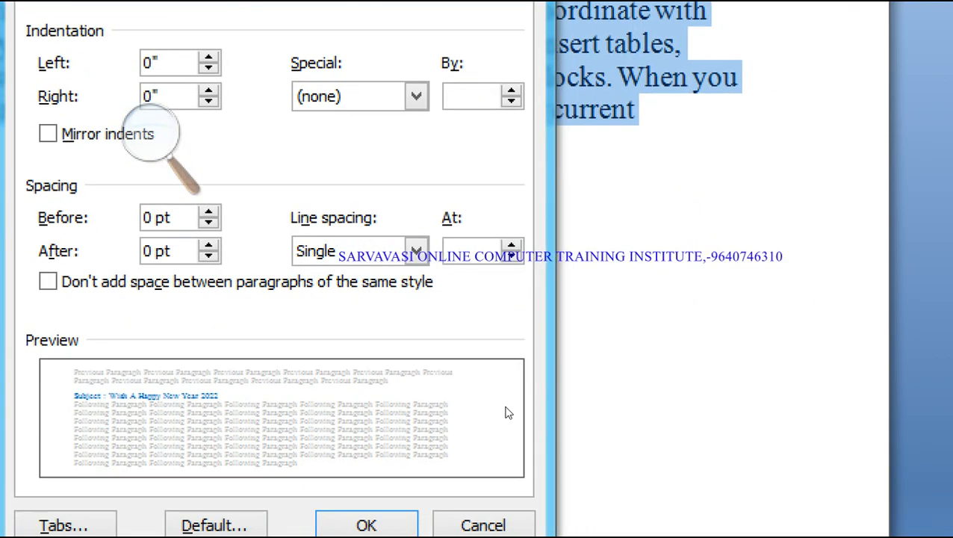
pyautogui.press('Return')
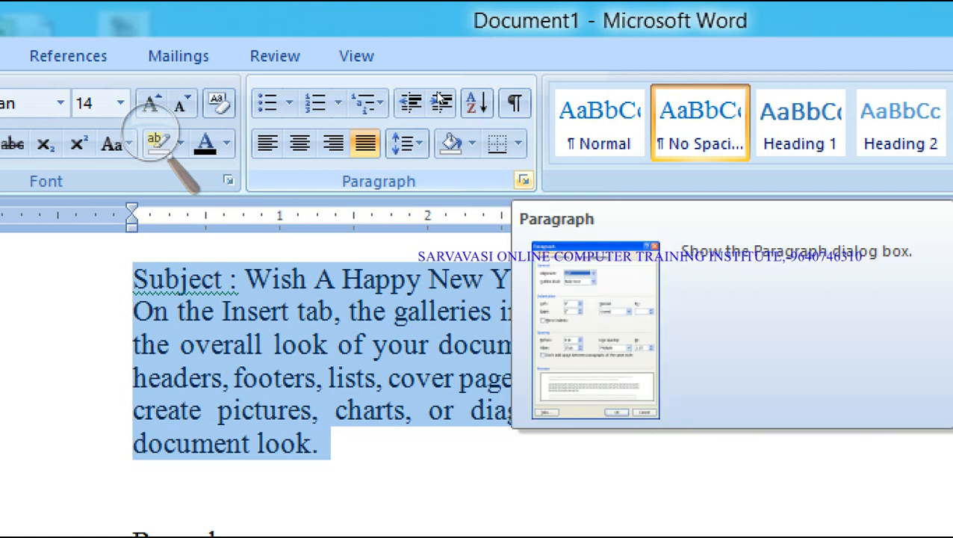
# - Reopen the Paragraph dialog and enter 0.5 as the Left indentation
pyautogui.click(523, 180)
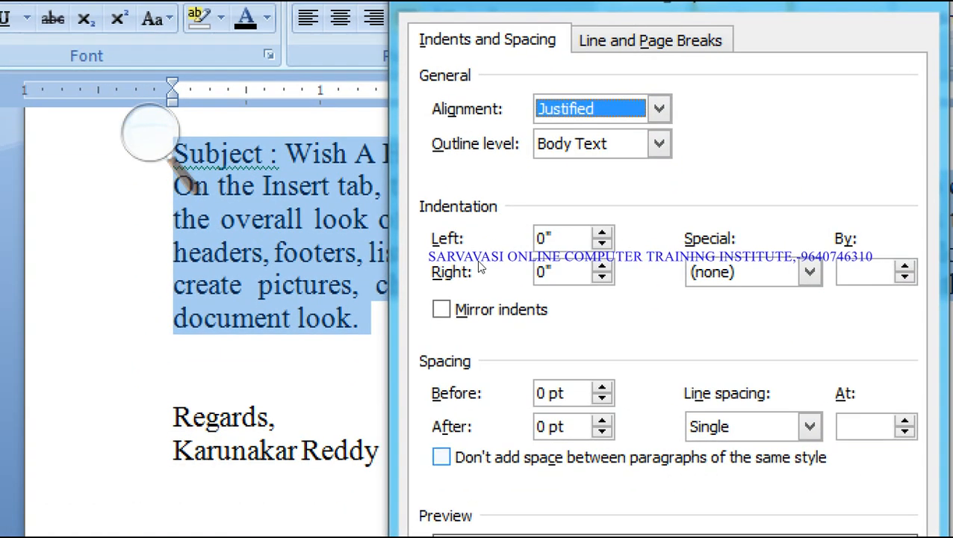
pyautogui.moveTo(568, 238); pyautogui.dragTo(523, 239)
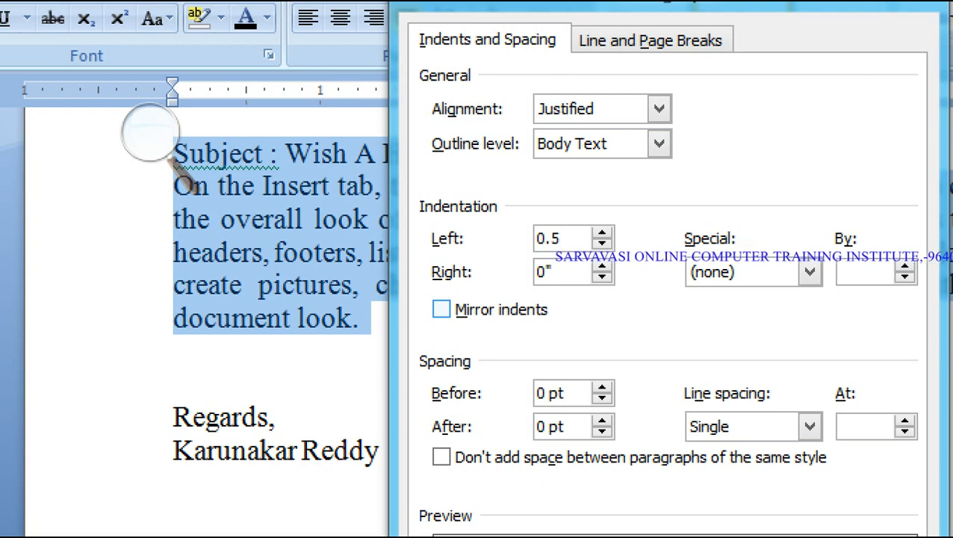
pyautogui.click(148, 134)
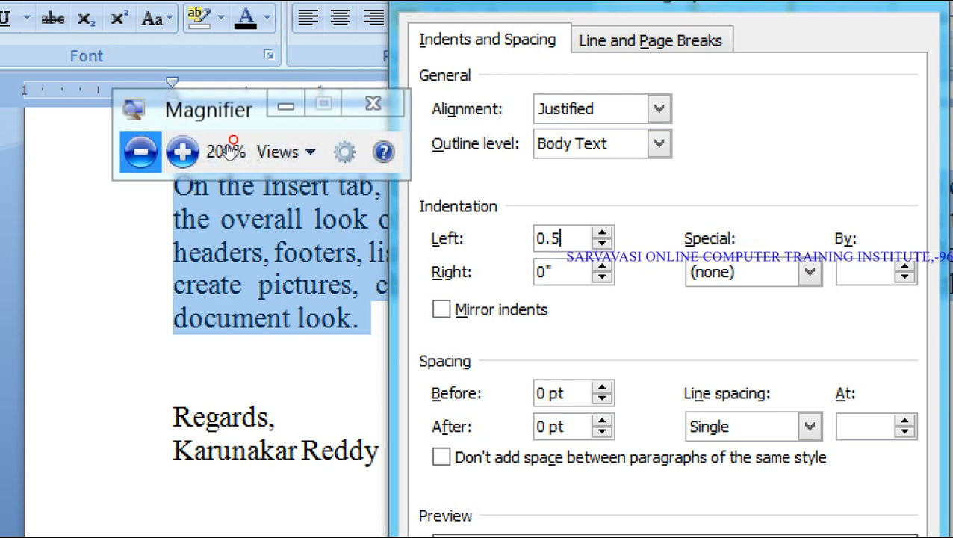
pyautogui.click(140, 151)
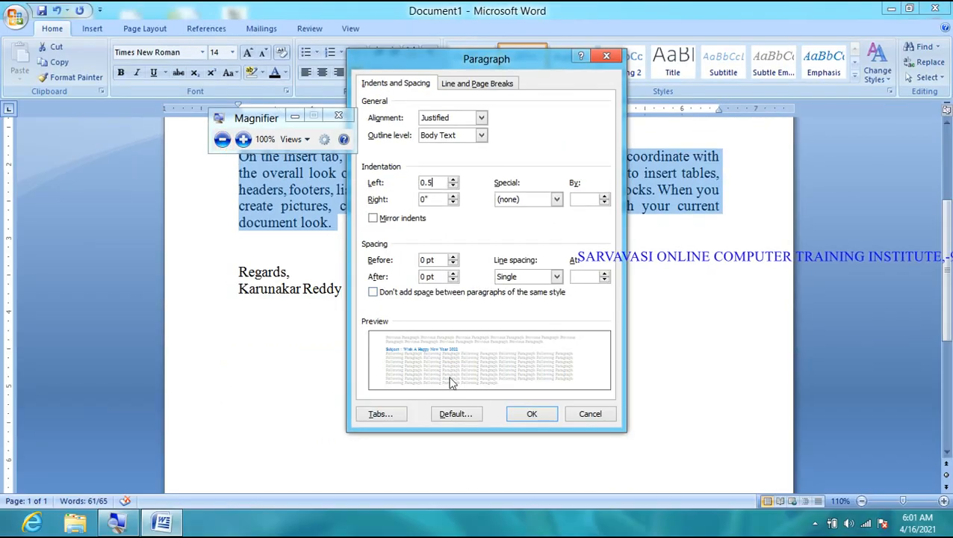
# - Apply the 0.5" left indent, then raise it to 1" and apply
pyautogui.click(513, 413)
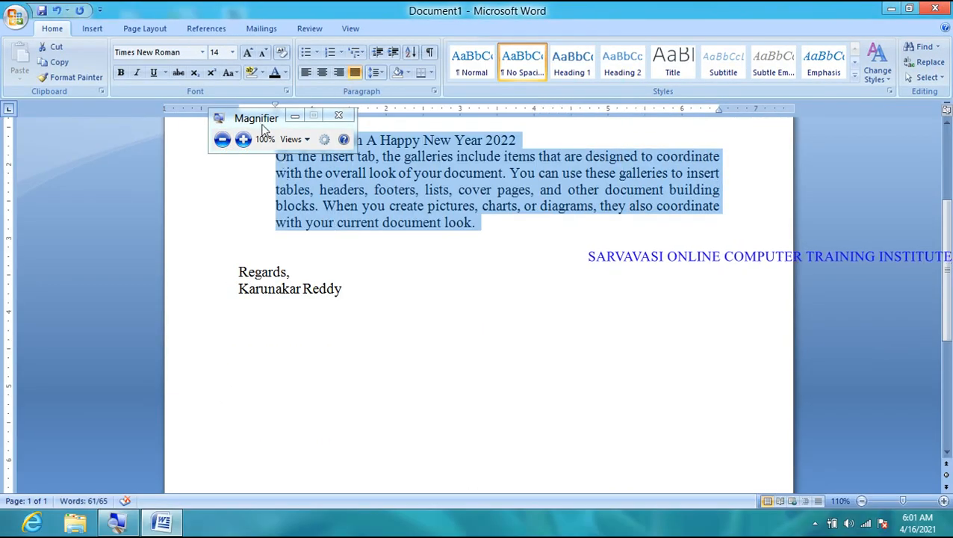
pyautogui.click(243, 140)
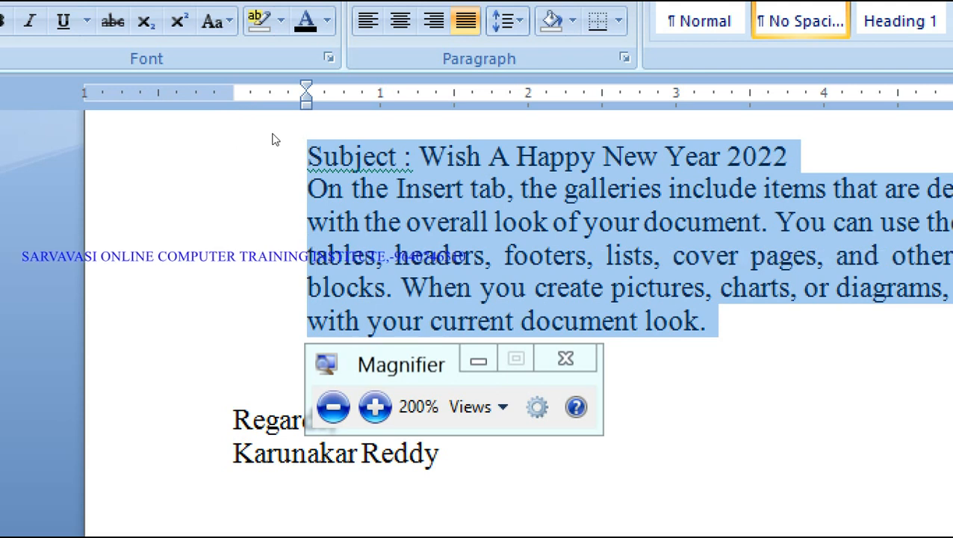
pyautogui.click(624, 57)
pyautogui.click(632, 240)
pyautogui.click(662, 235)
pyautogui.press('Up')
pyautogui.press('Up')
pyautogui.press('Up')
pyautogui.press('Up')
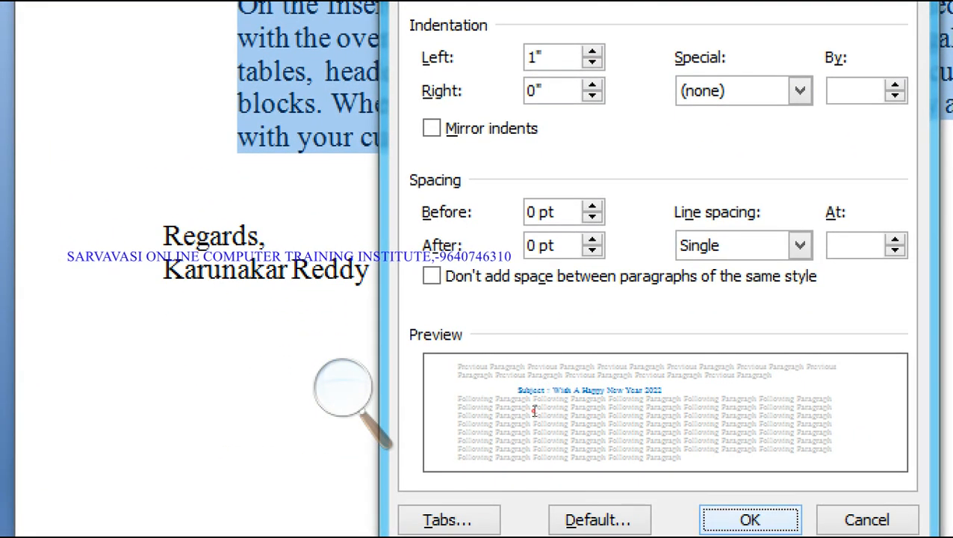
pyautogui.click(738, 519)
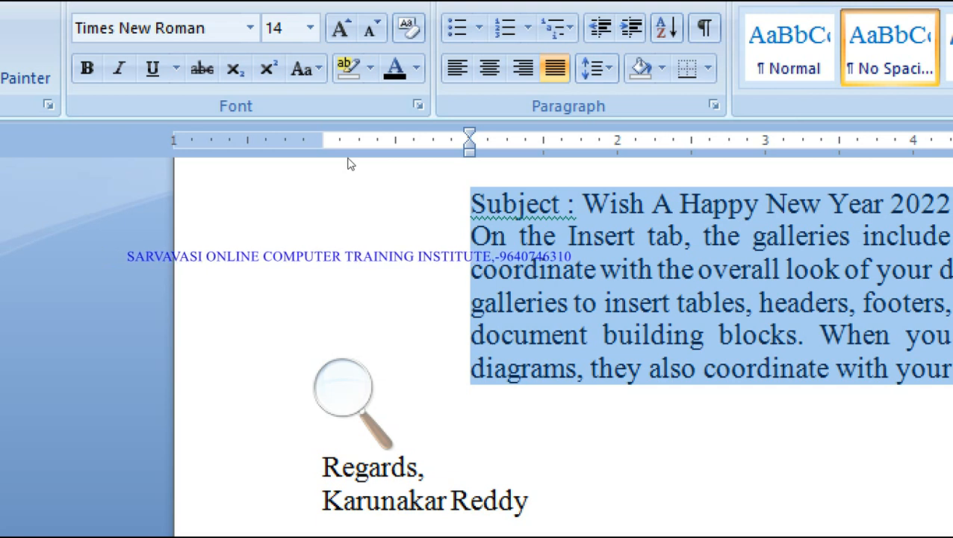
pyautogui.click(244, 240)
# - Set the Right indentation to 1" for the subject and body paragraphs
pyautogui.click(244, 240)
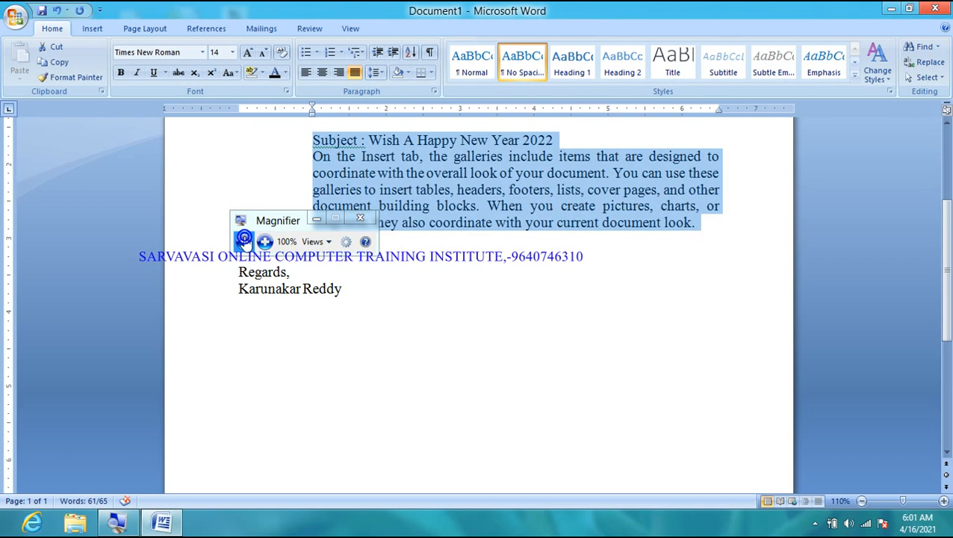
pyautogui.scroll(4, 285, 130)
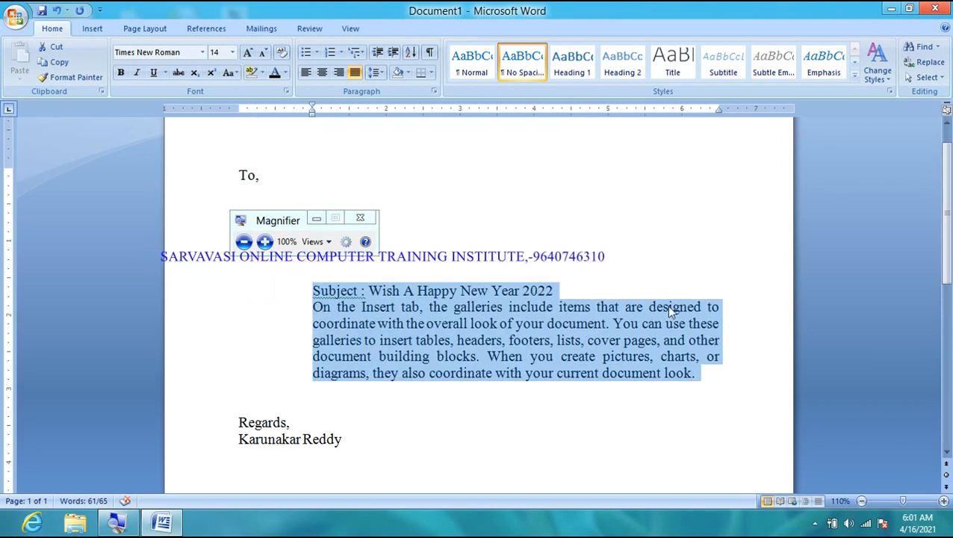
pyautogui.click(432, 92)
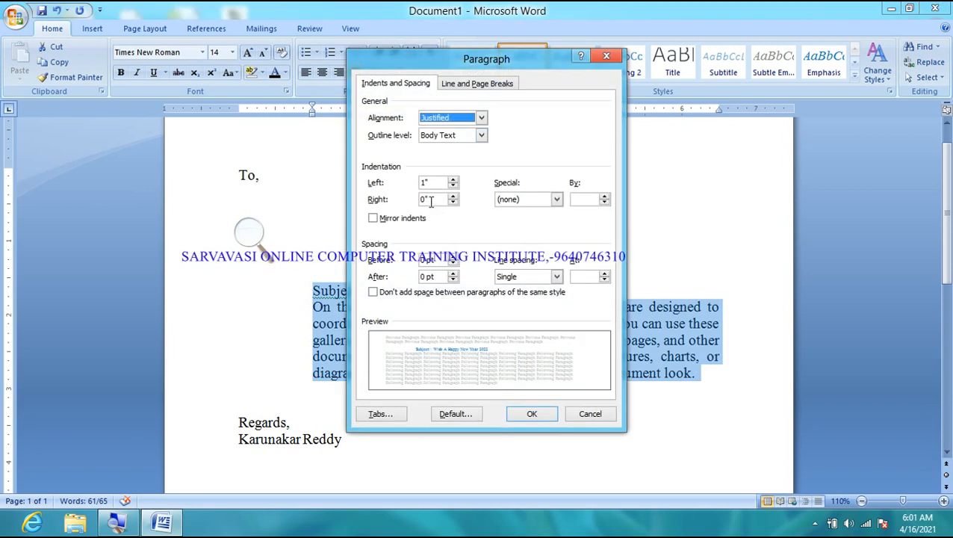
pyautogui.moveTo(431, 202); pyautogui.dragTo(399, 198)
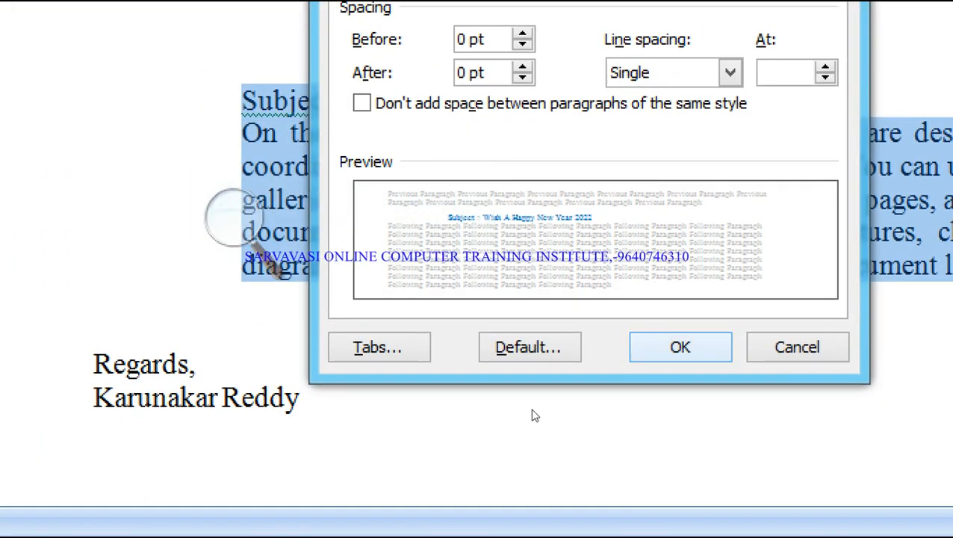
pyautogui.press('Return')
pyautogui.press('super+minus')
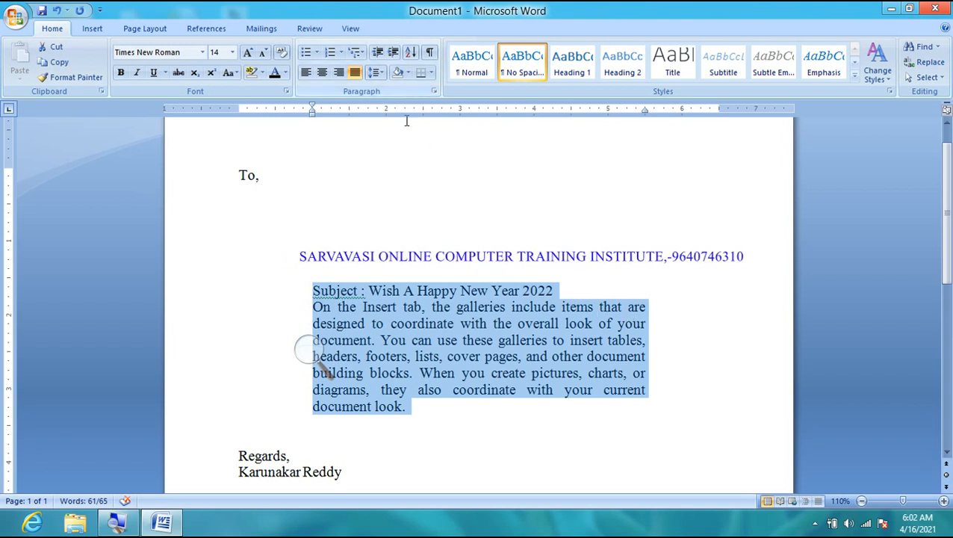
pyautogui.press('super+plus')
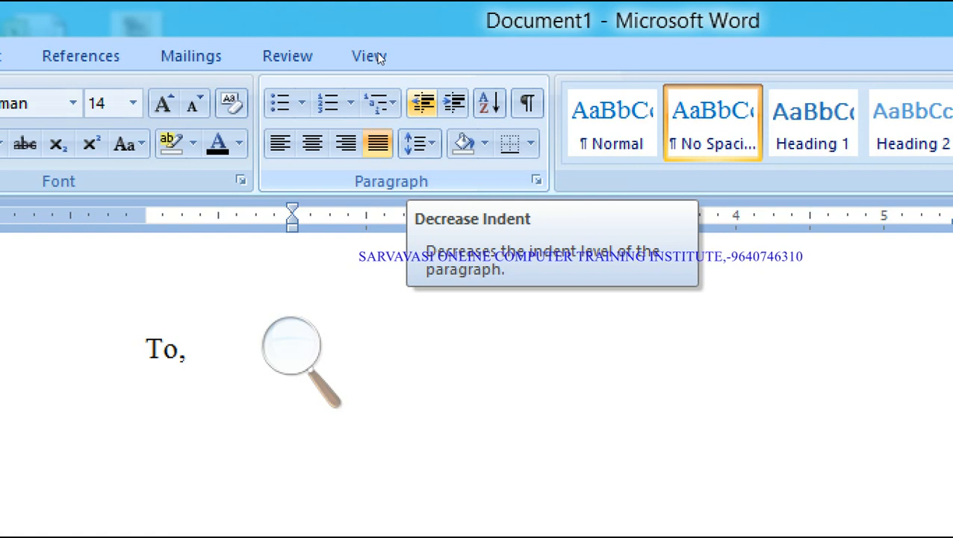
# - Change both Left and Right indentation to 0.5" and apply
pyautogui.click(312, 185)
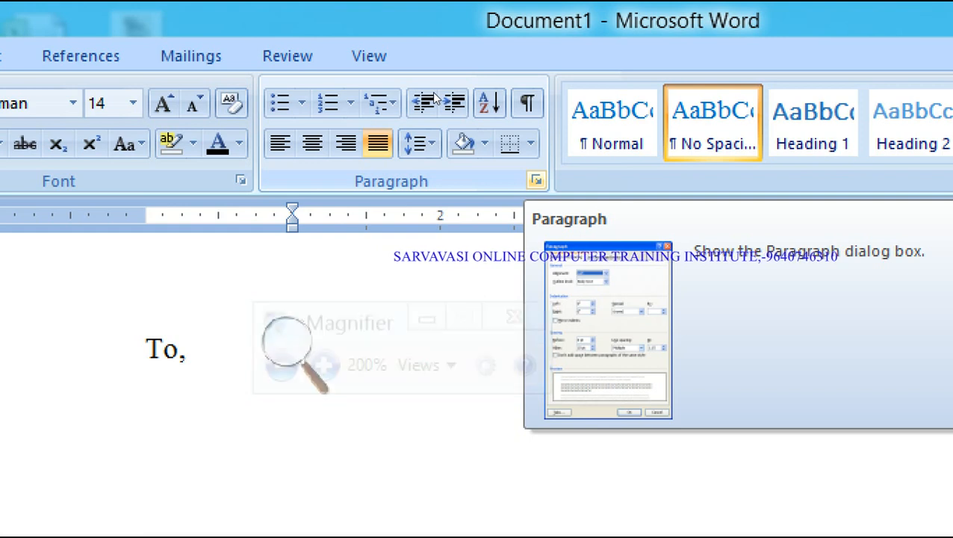
pyautogui.press('super+minus')
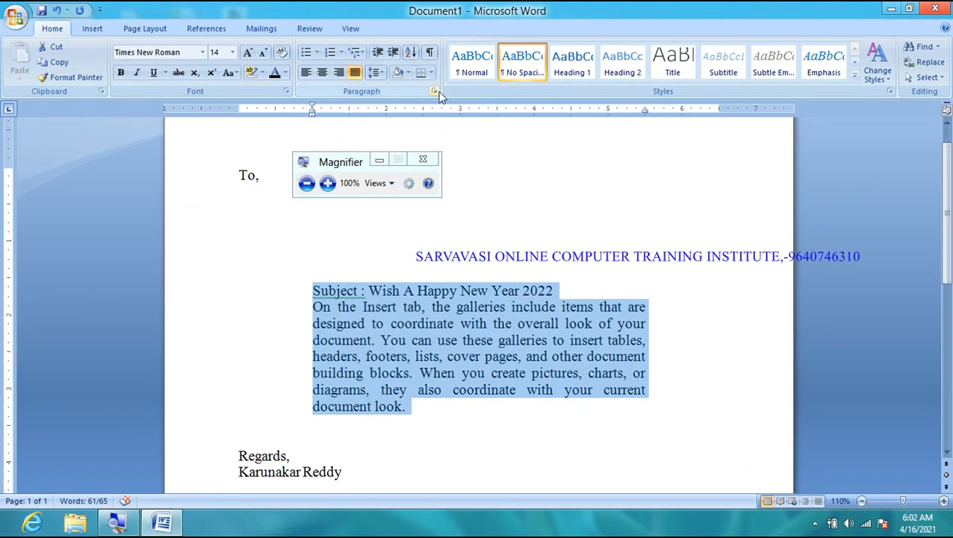
pyautogui.click(434, 91)
pyautogui.click(327, 183)
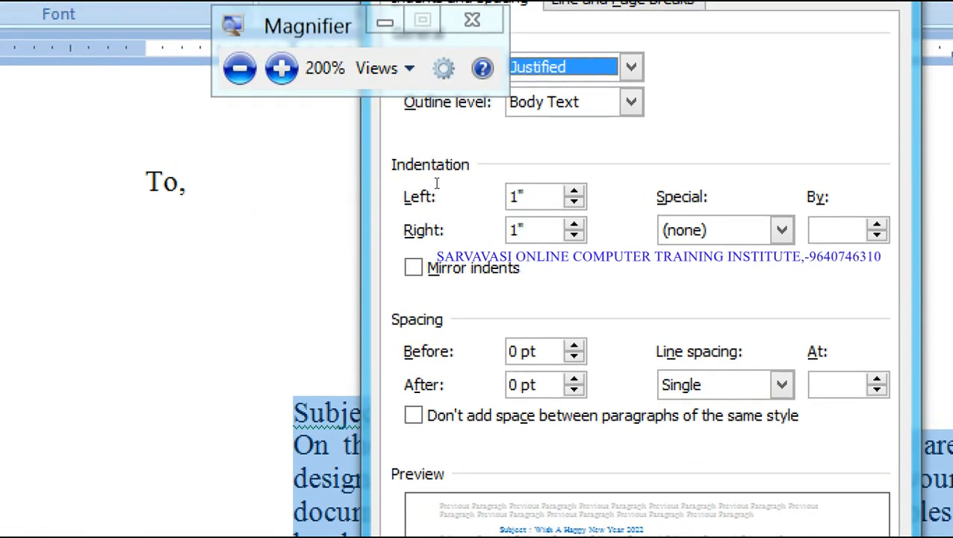
pyautogui.click(436, 182)
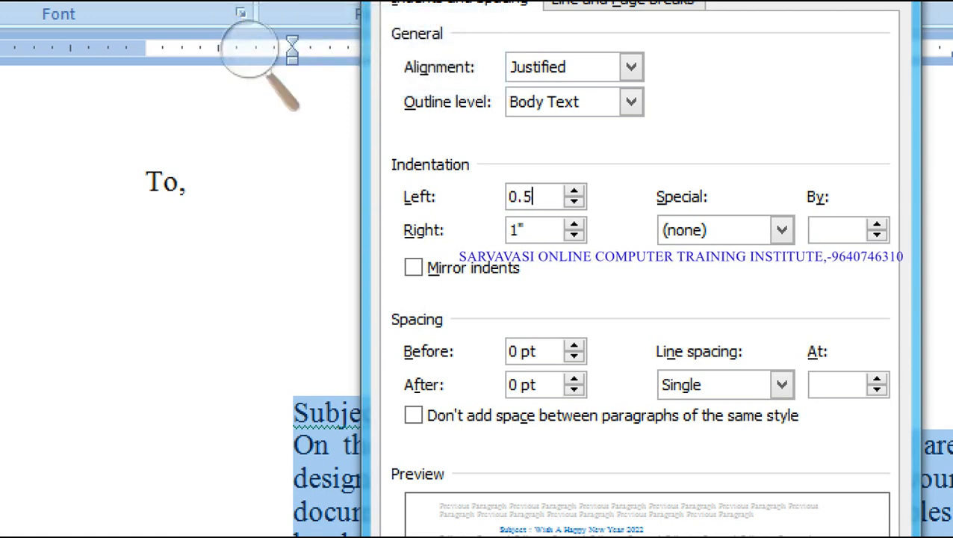
pyautogui.press('Tab')
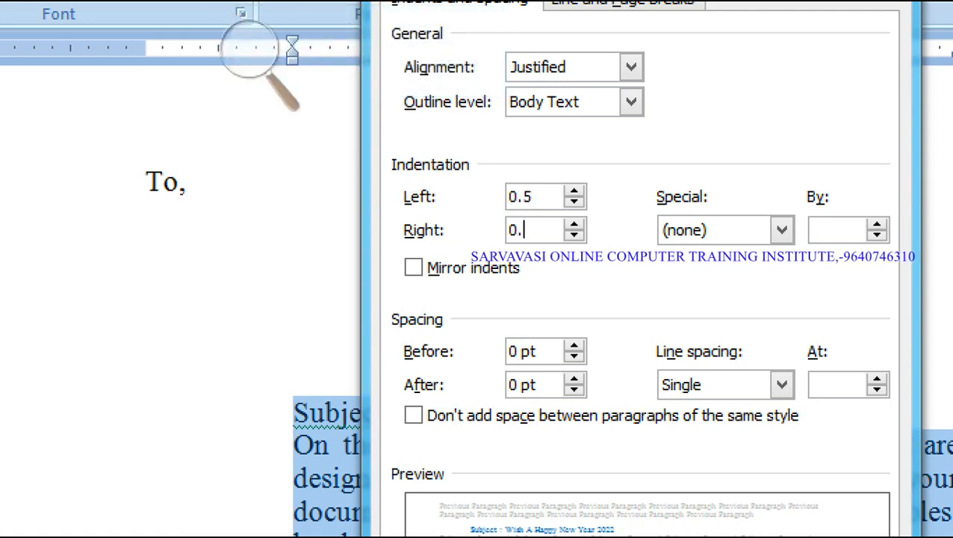
pyautogui.click(292, 127)
pyautogui.click(287, 119)
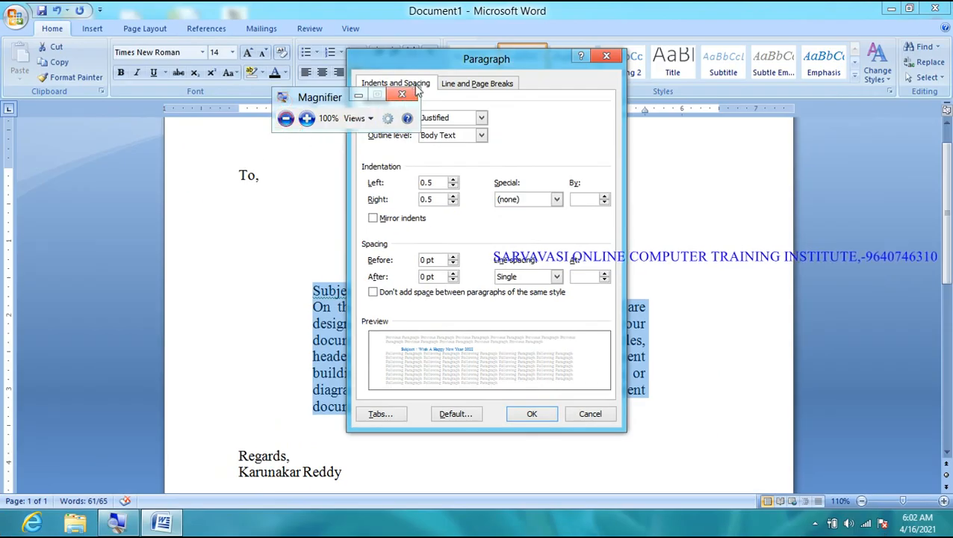
pyautogui.moveTo(445, 66); pyautogui.dragTo(445, 118)
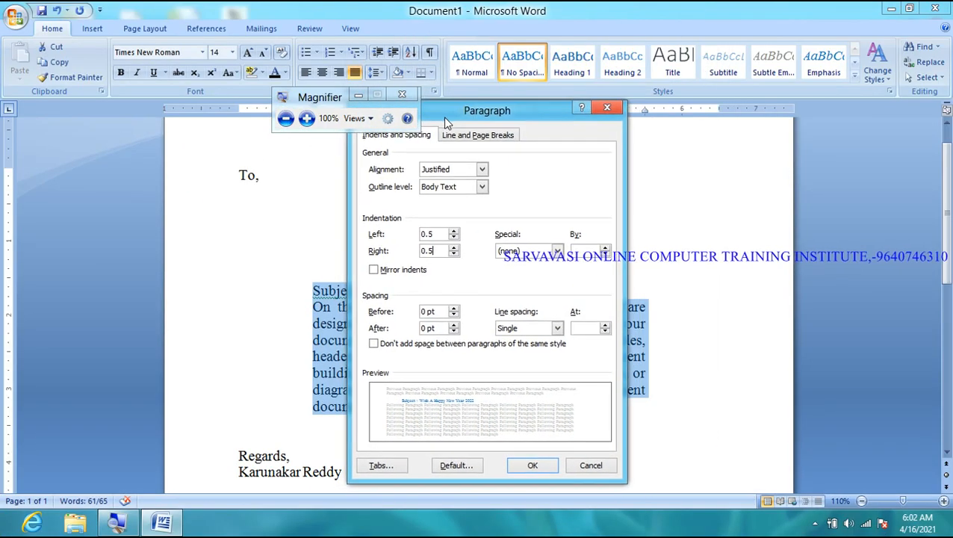
pyautogui.click(531, 466)
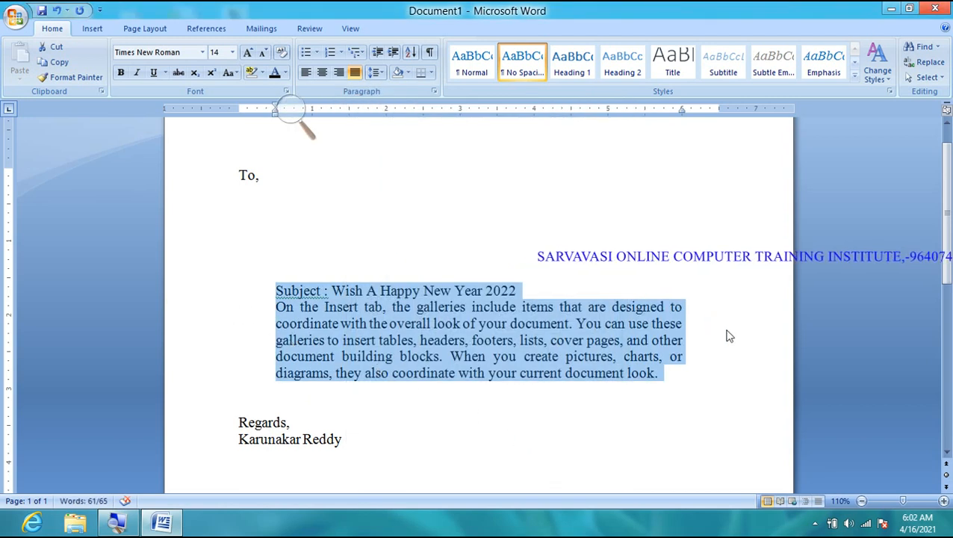
pyautogui.click(435, 93)
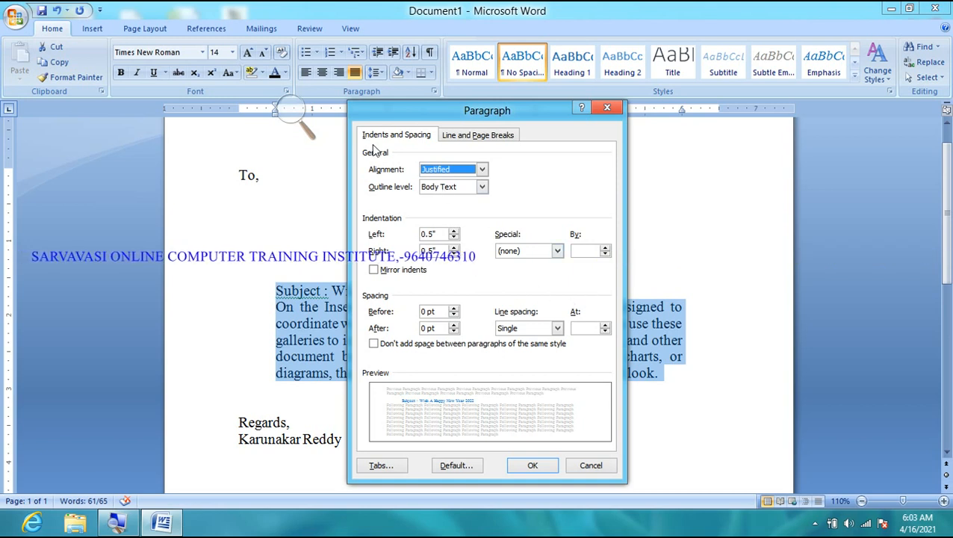
# - Inspect the Special indent options, cancel the Paragraph dialog, and select the Subject line
pyautogui.click(297, 118)
pyautogui.click(306, 118)
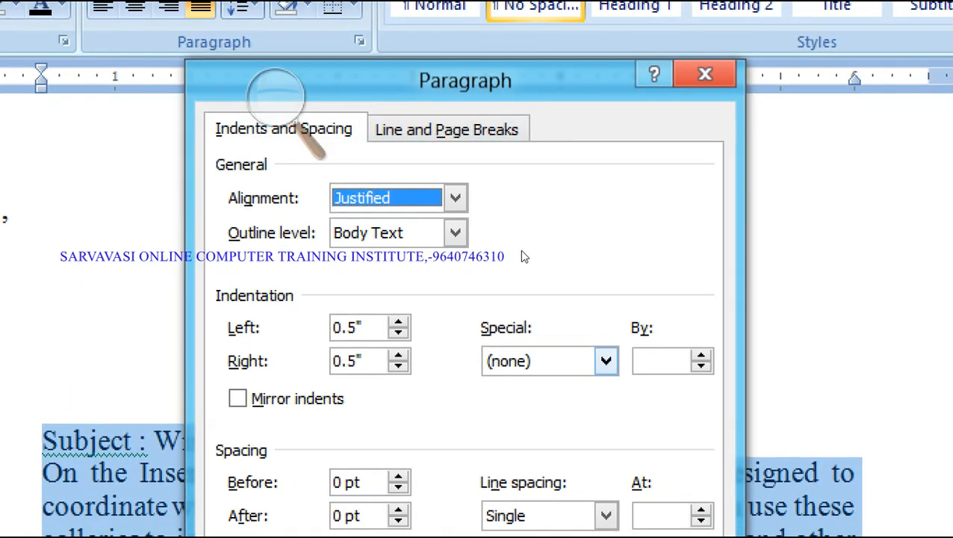
pyautogui.click(523, 256)
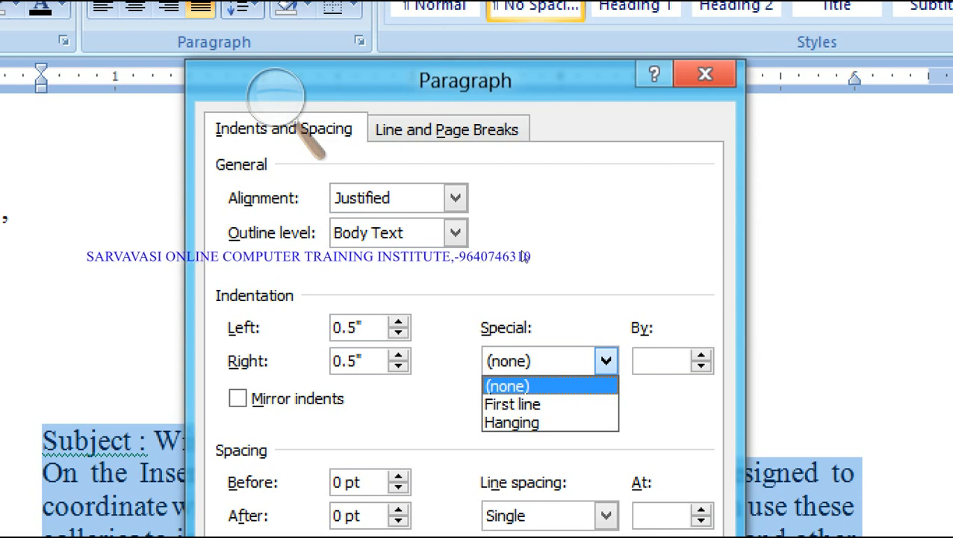
pyautogui.click(272, 97)
pyautogui.click(253, 120)
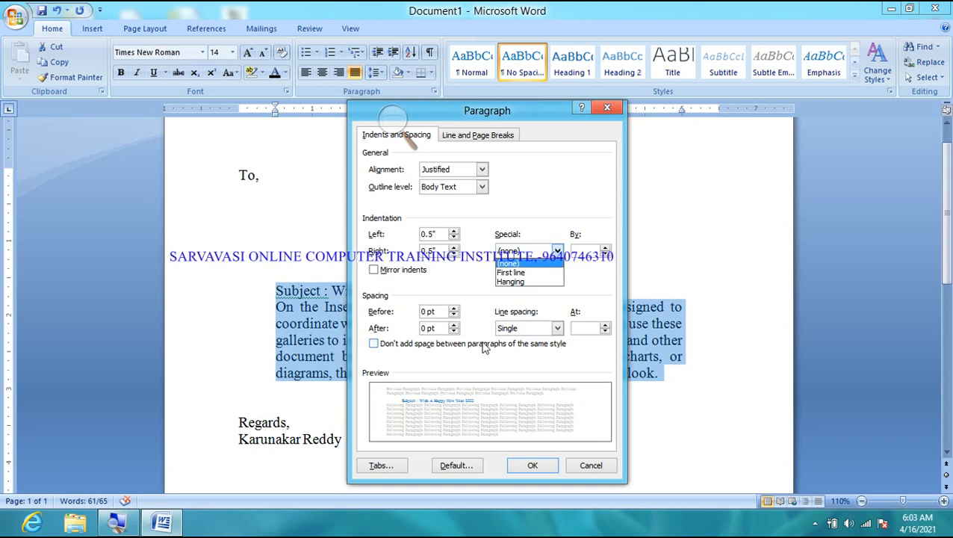
pyautogui.click(587, 464)
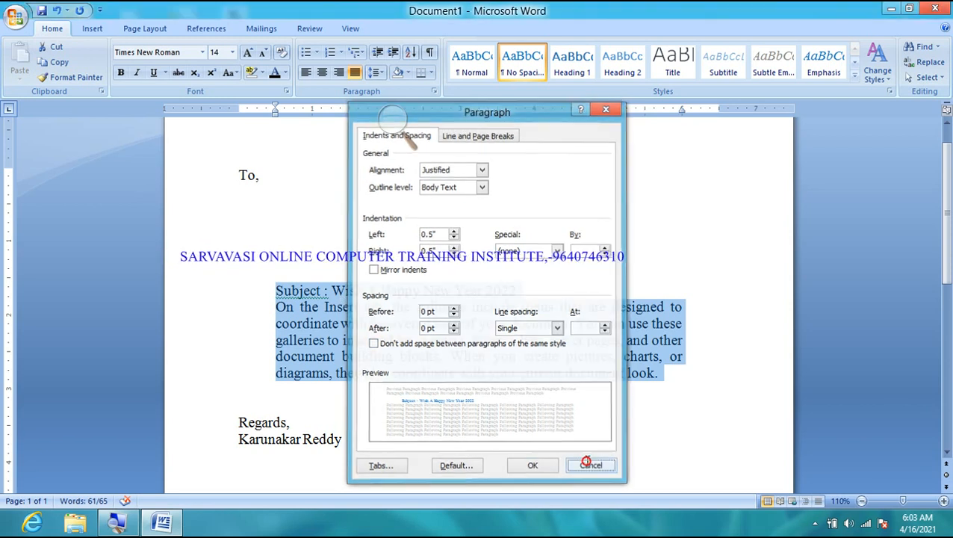
pyautogui.click(517, 291)
pyautogui.moveTo(517, 291); pyautogui.dragTo(270, 292)
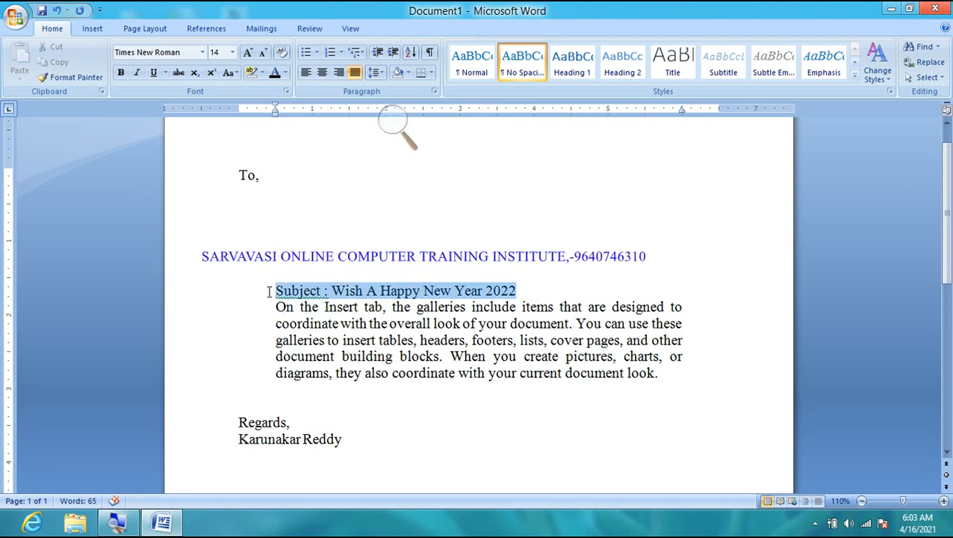
# - Delete the subject line and select the whole body paragraph
pyautogui.press('Delete')
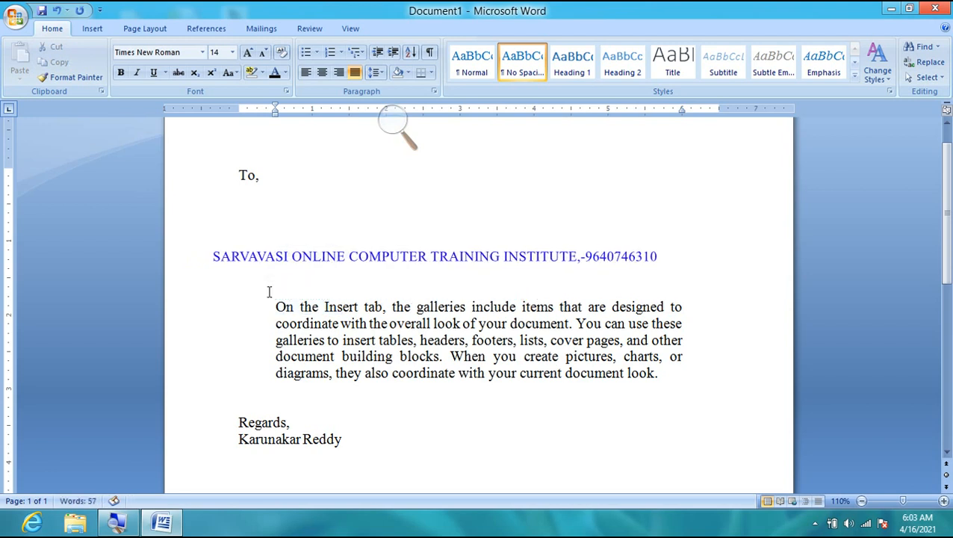
pyautogui.click(277, 308)
pyautogui.moveTo(276, 308); pyautogui.dragTo(666, 374)
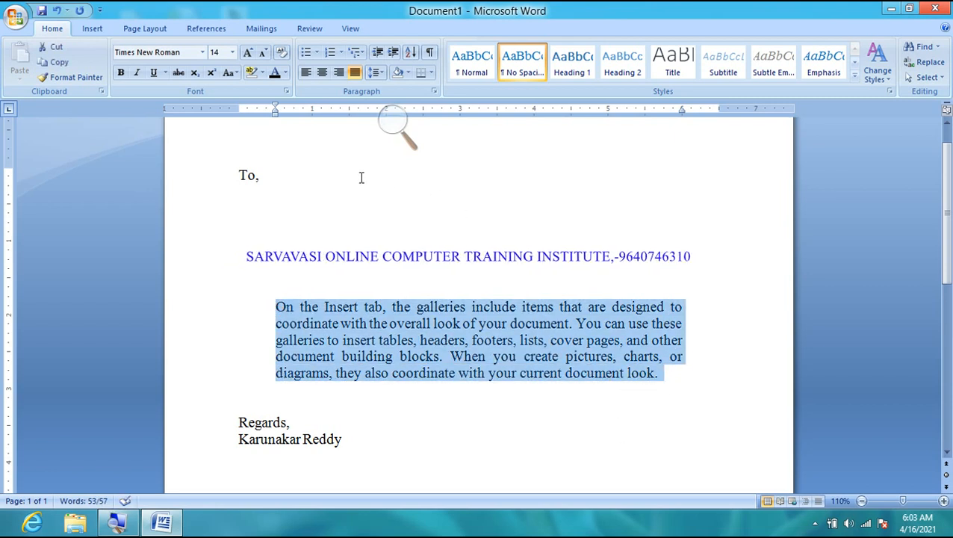
# - Give the body paragraph a First line special indent of 0.5"
pyautogui.click(434, 91)
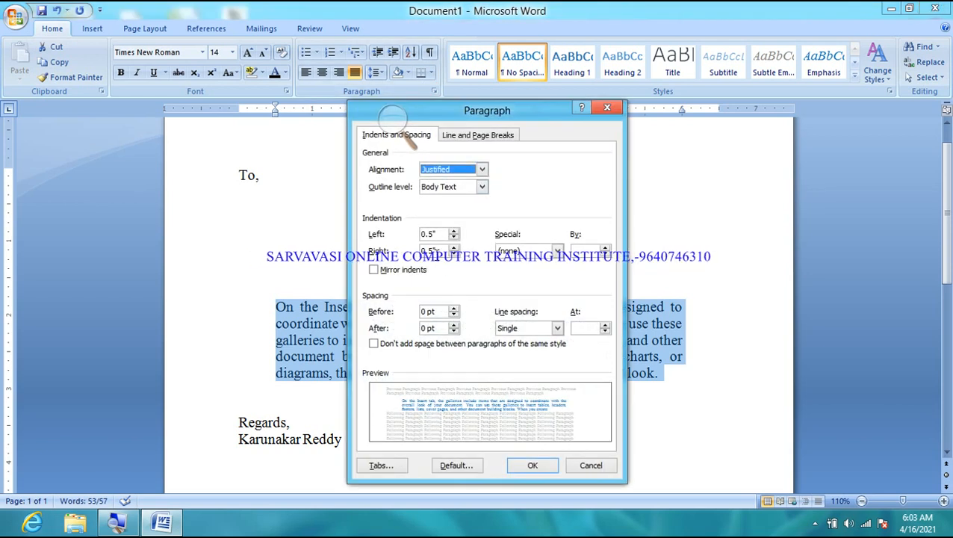
pyautogui.click(394, 120)
pyautogui.click(409, 129)
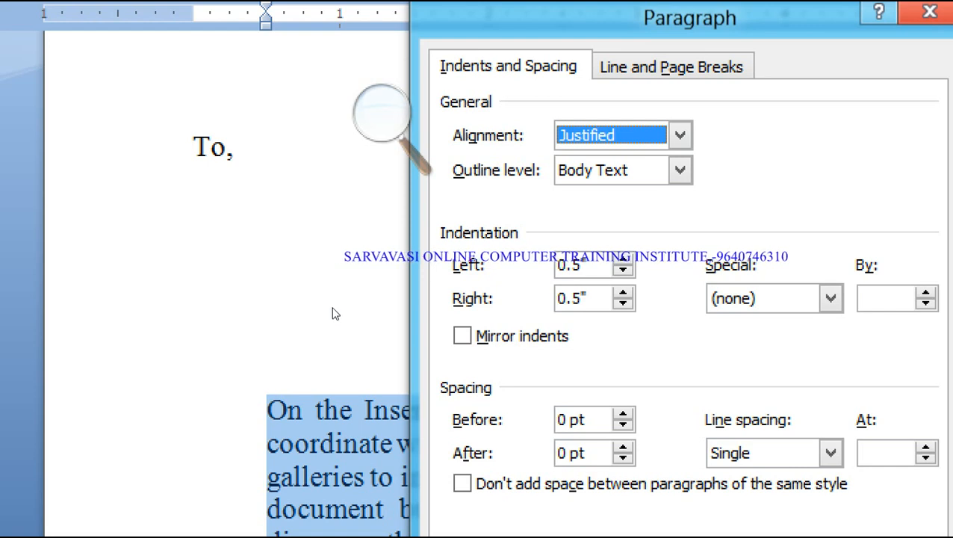
pyautogui.click(831, 298)
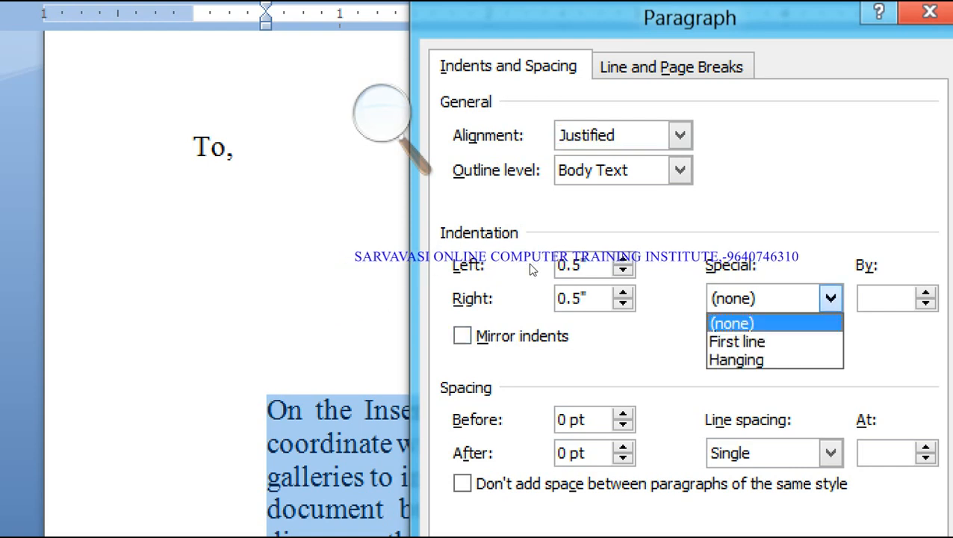
pyautogui.click(738, 342)
pyautogui.click(380, 116)
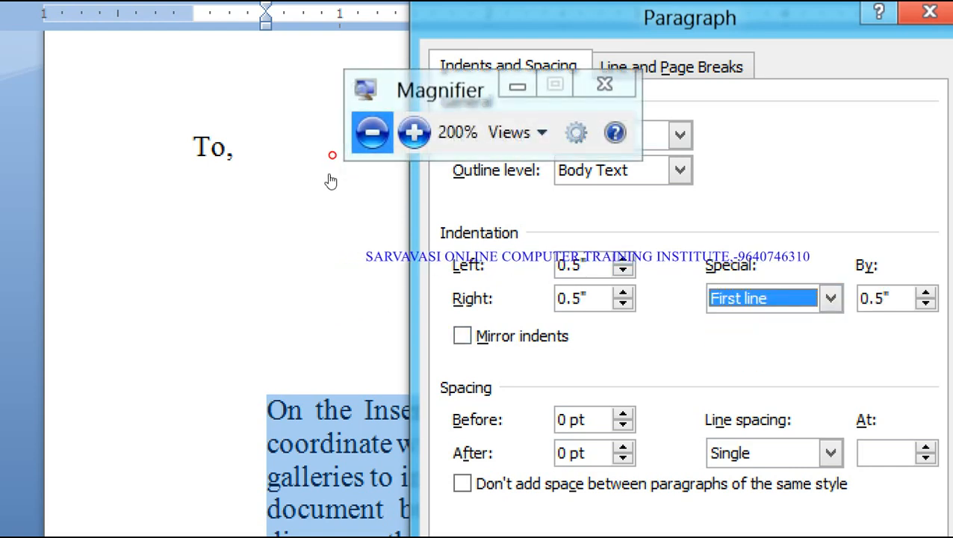
pyautogui.click(372, 133)
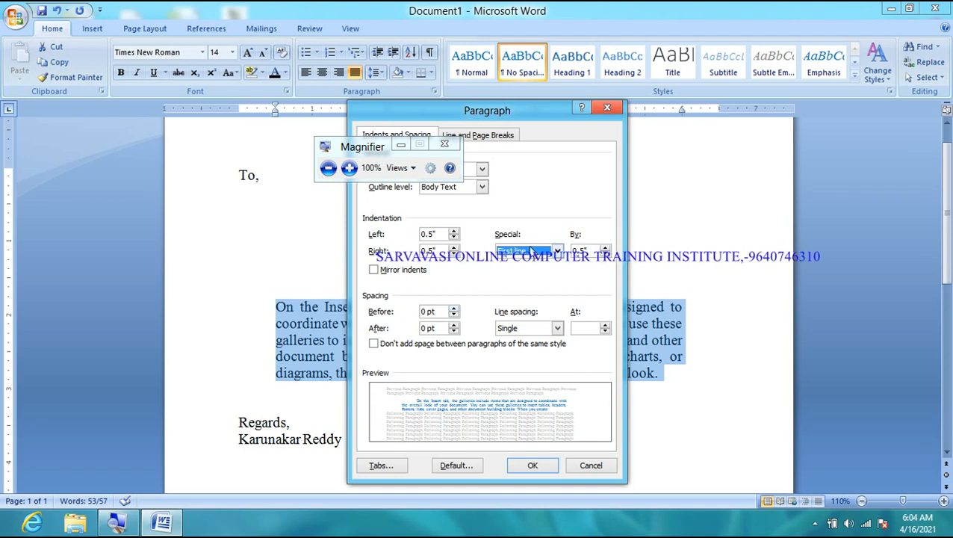
pyautogui.click(349, 167)
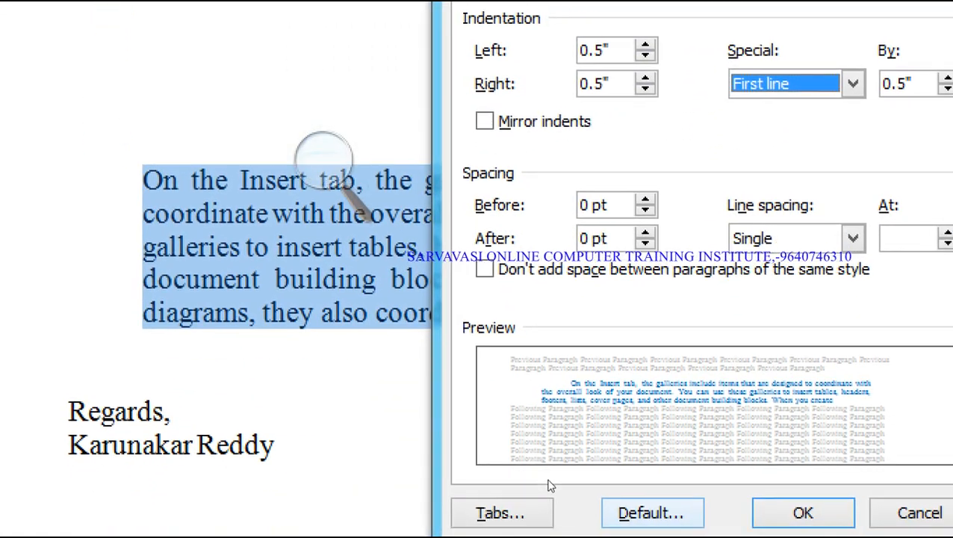
pyautogui.press('Return')
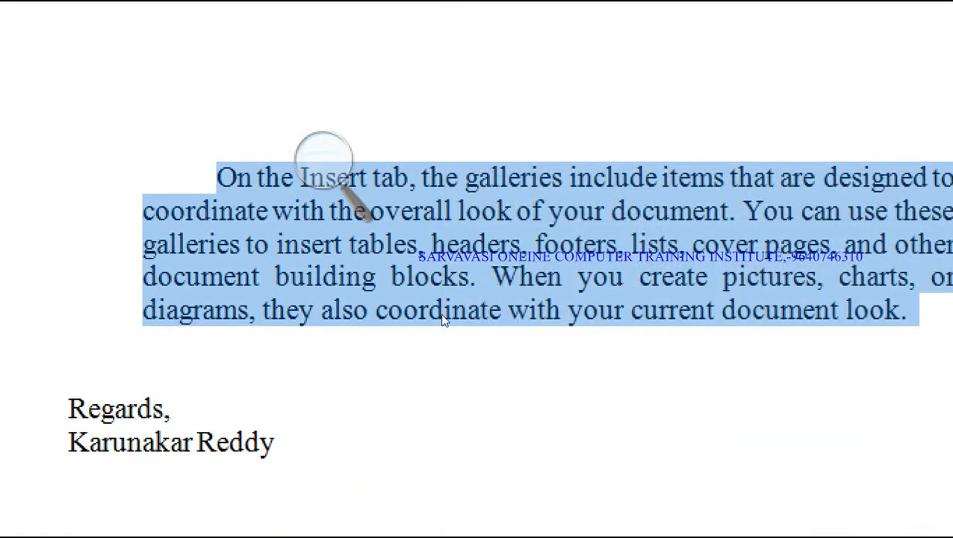
pyautogui.click(323, 158)
pyautogui.click(313, 179)
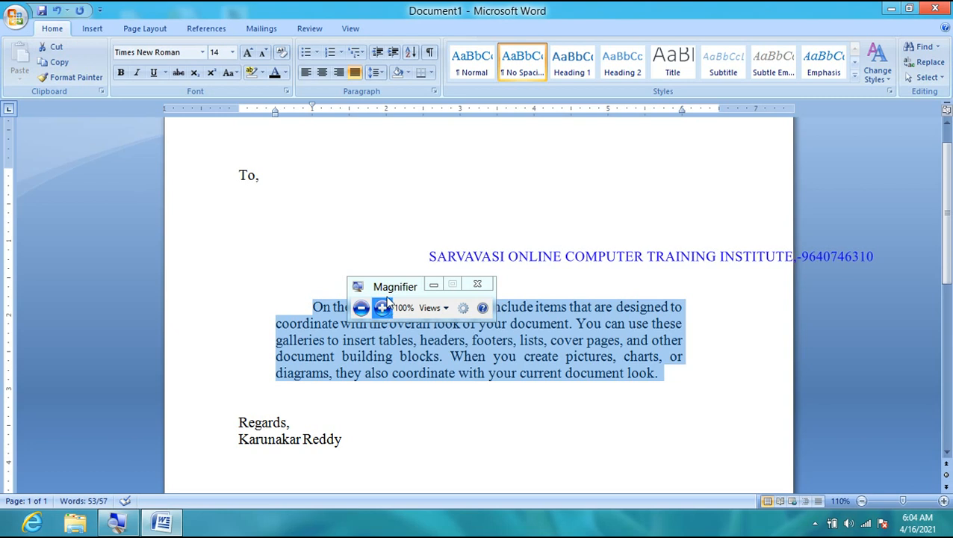
pyautogui.moveTo(387, 285); pyautogui.dragTo(377, 194)
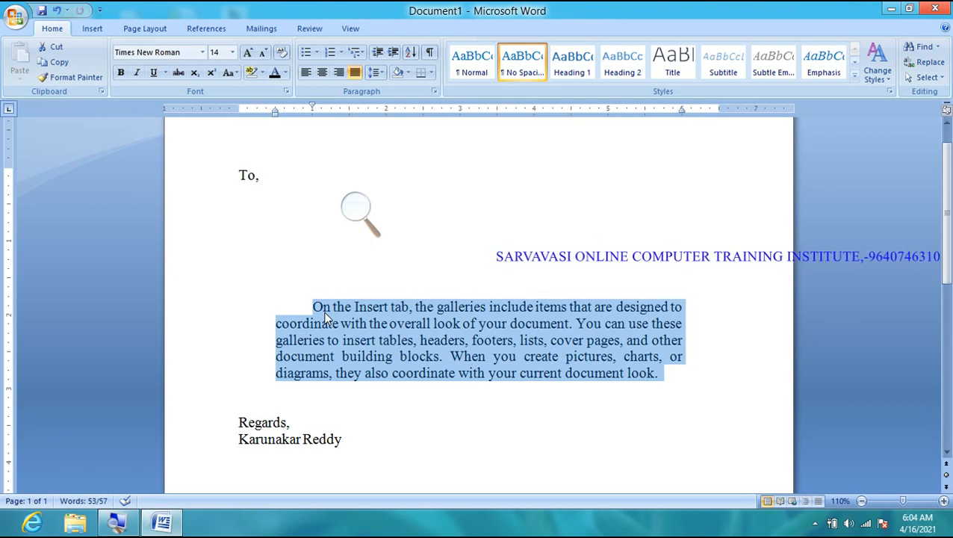
pyautogui.click(434, 92)
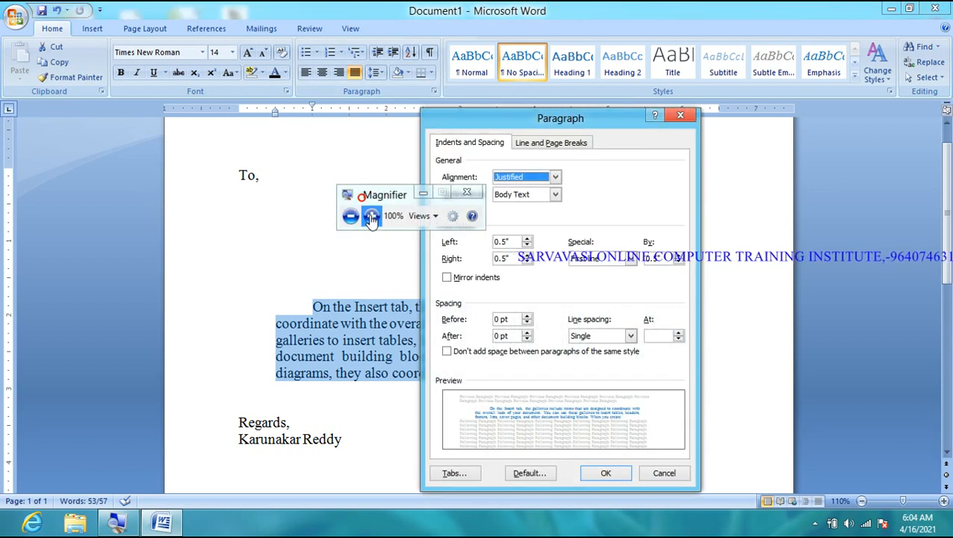
pyautogui.click(369, 215)
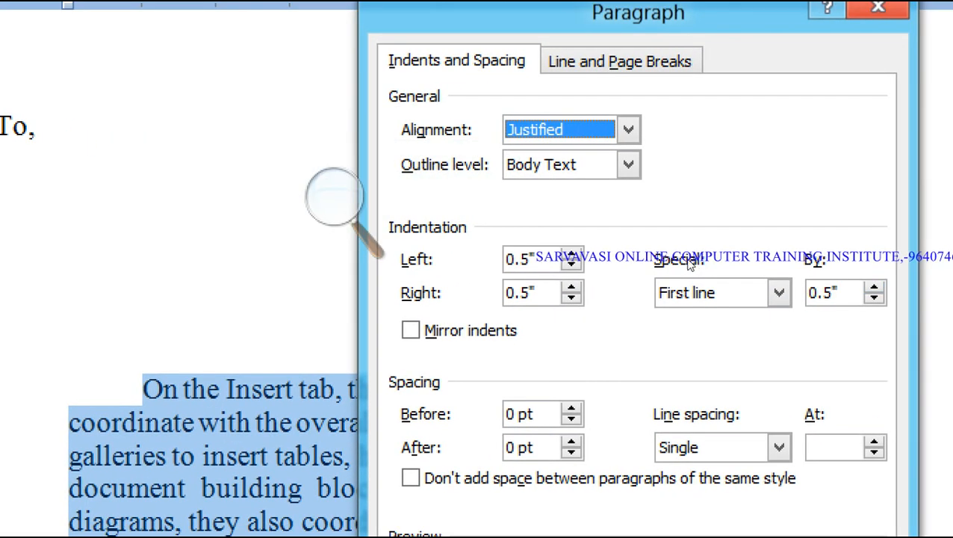
pyautogui.click(874, 287)
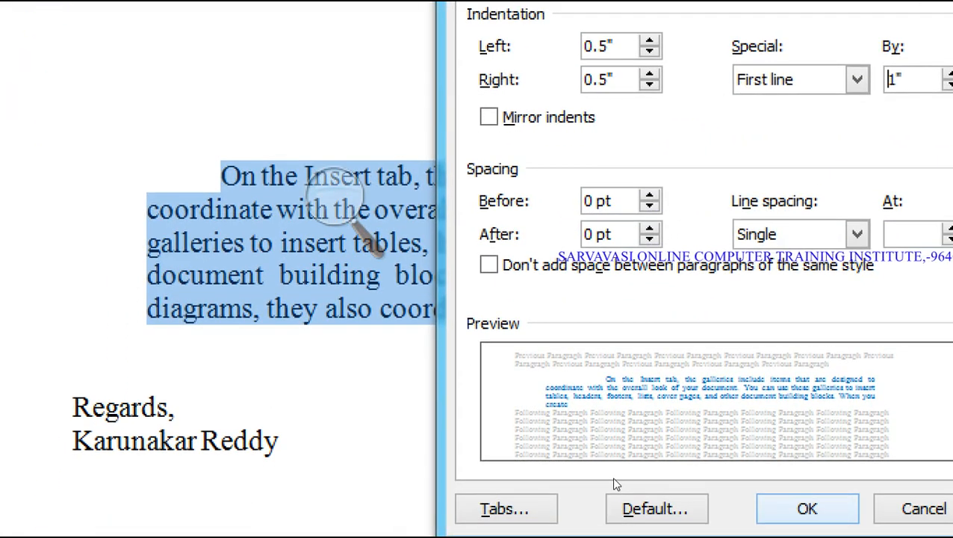
pyautogui.click(615, 476)
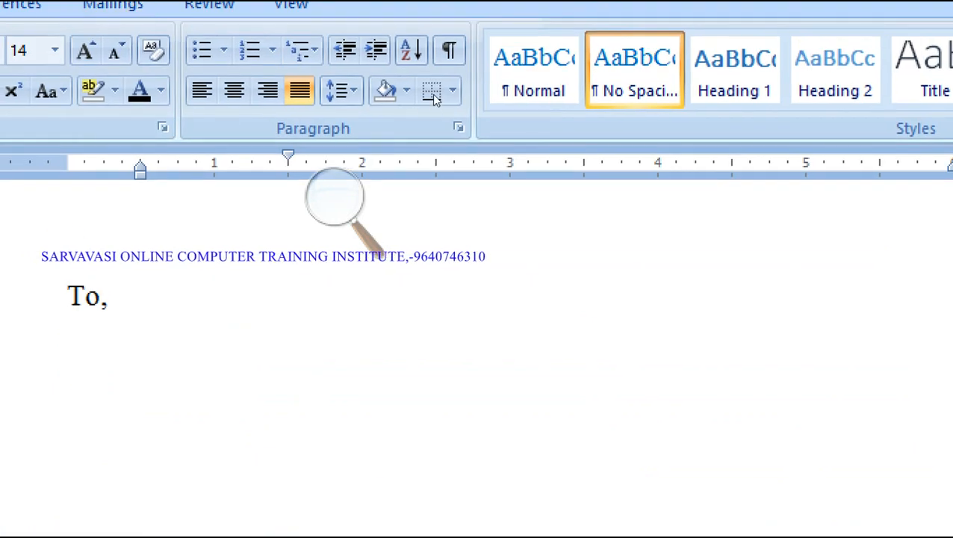
pyautogui.click(458, 128)
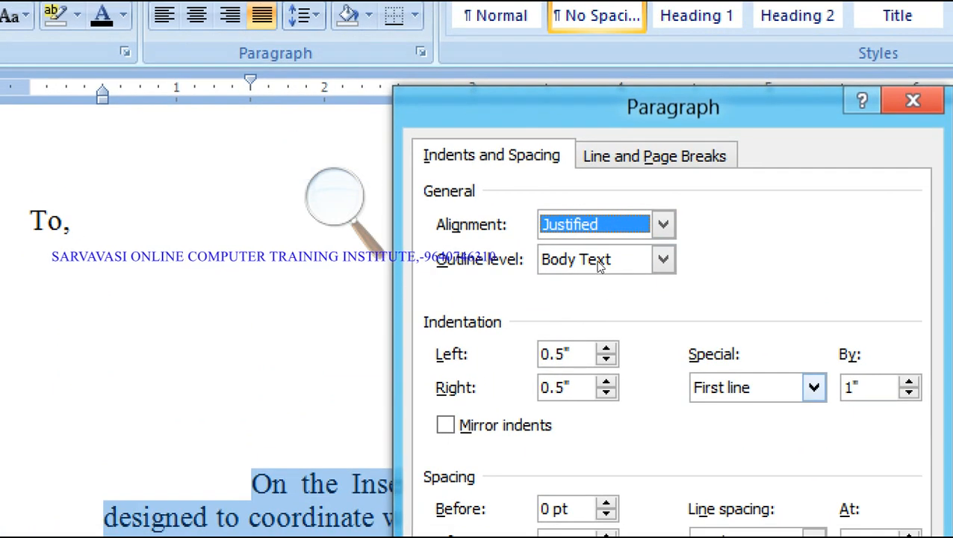
pyautogui.click(680, 263)
pyautogui.click(680, 263)
pyautogui.click(681, 263)
pyautogui.click(681, 263)
pyautogui.click(681, 267)
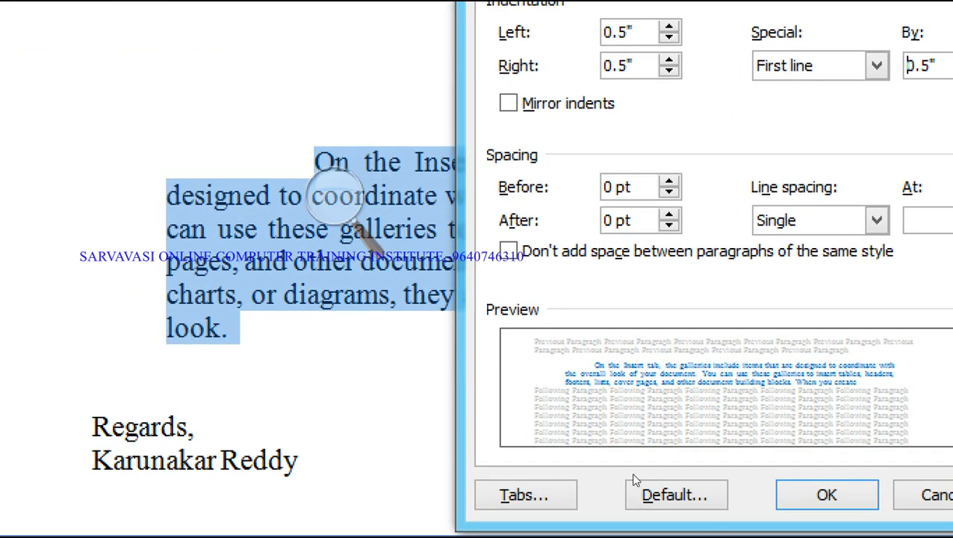
pyautogui.click(826, 494)
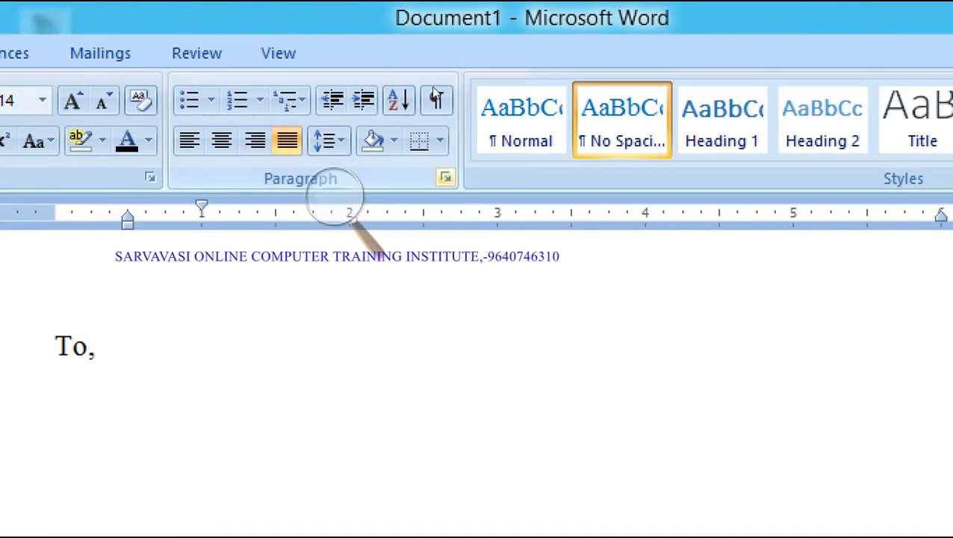
# - Switch the body paragraph's special indentation to Hanging
pyautogui.click(446, 177)
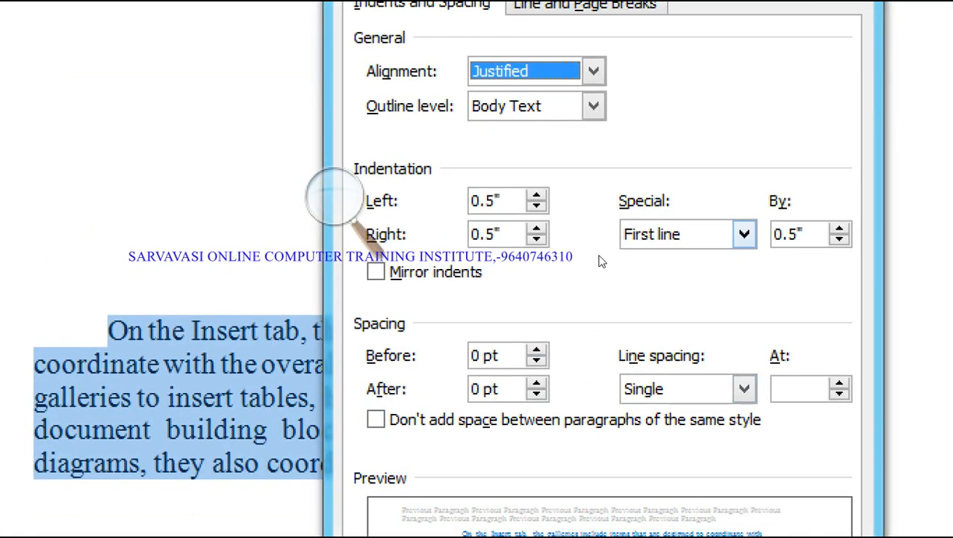
pyautogui.click(601, 258)
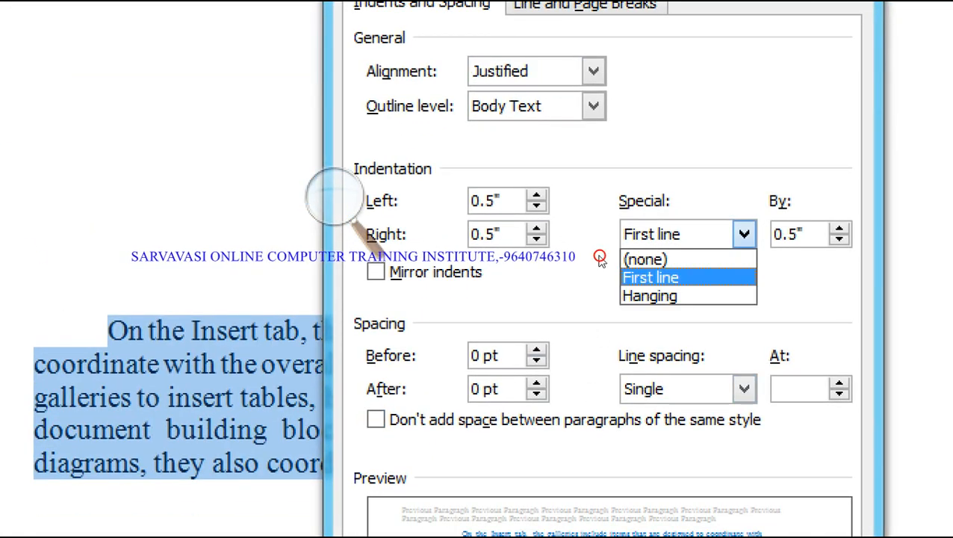
pyautogui.click(597, 296)
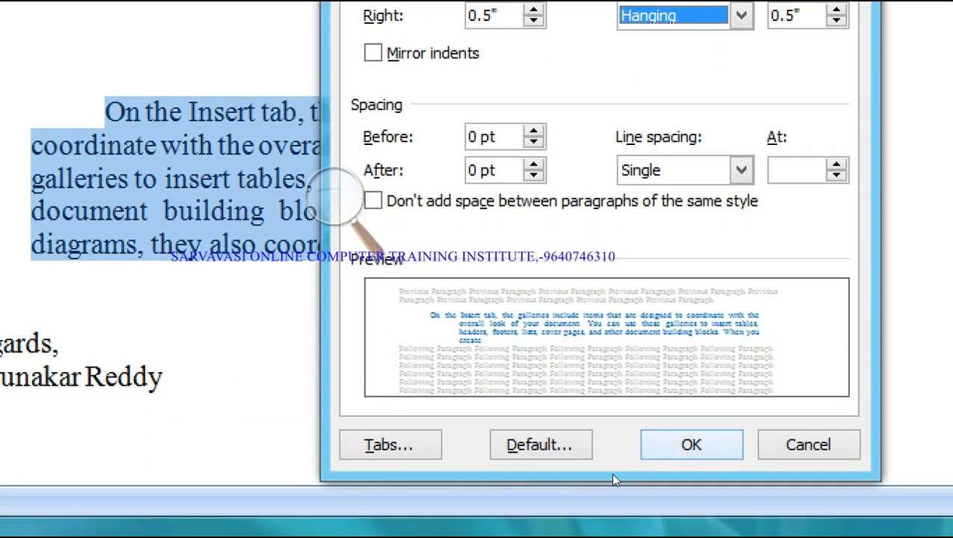
pyautogui.click(677, 447)
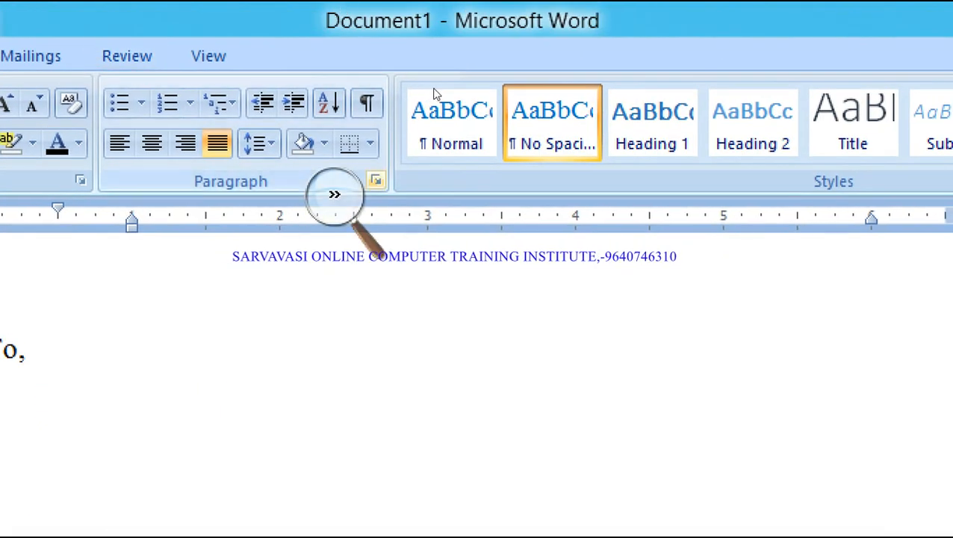
# - Set the body paragraph's special indentation to (none)
pyautogui.click(376, 180)
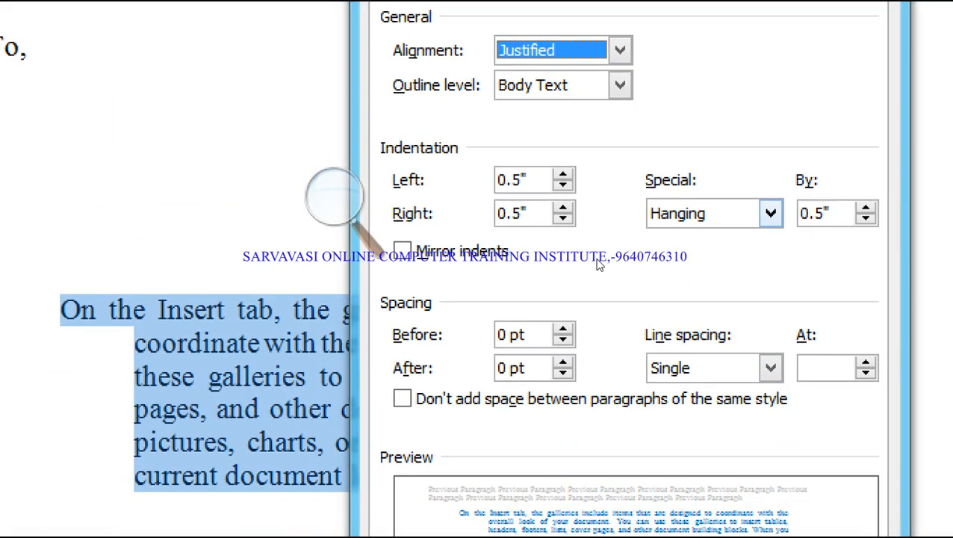
pyautogui.click(771, 214)
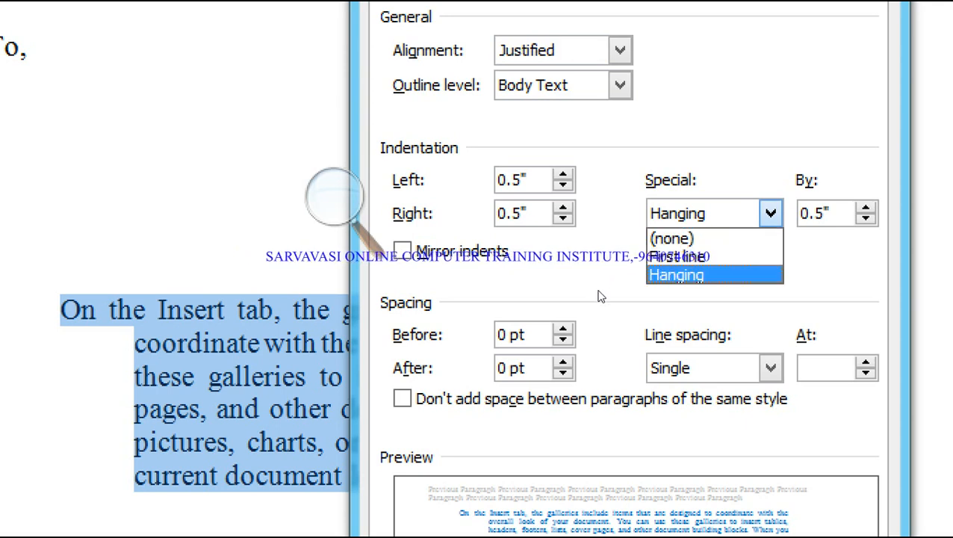
pyautogui.click(754, 238)
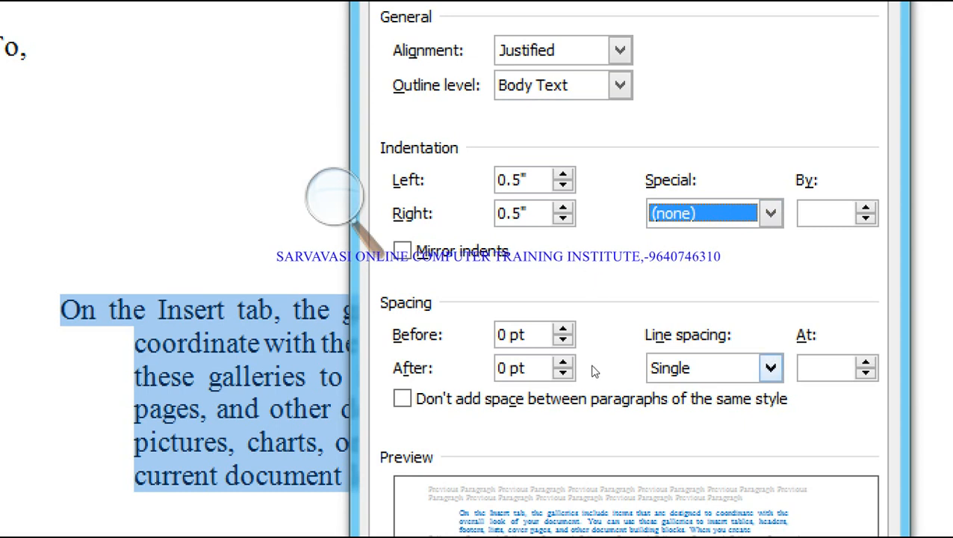
pyautogui.click(748, 481)
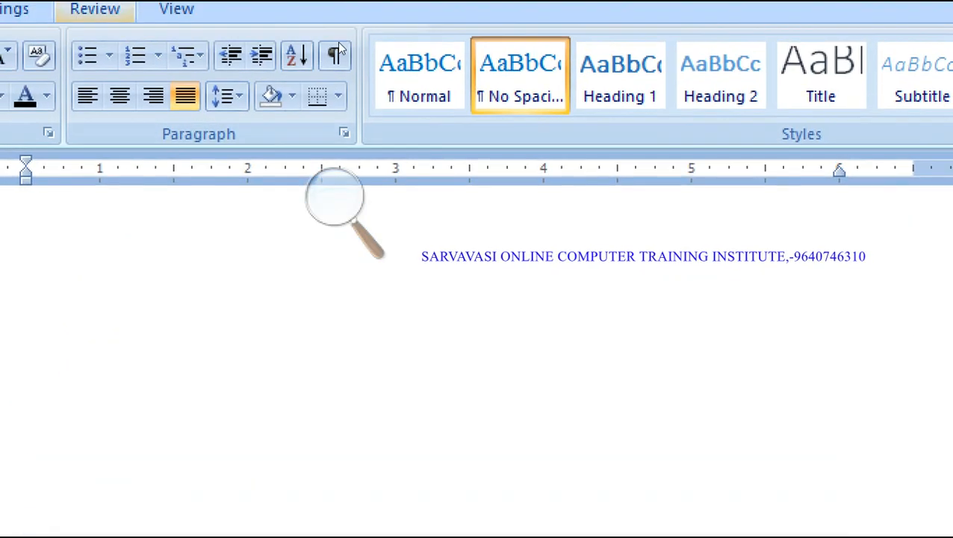
# - Dismiss the Paragraph dialog unchanged, then select and delete the entire letter
pyautogui.click(343, 133)
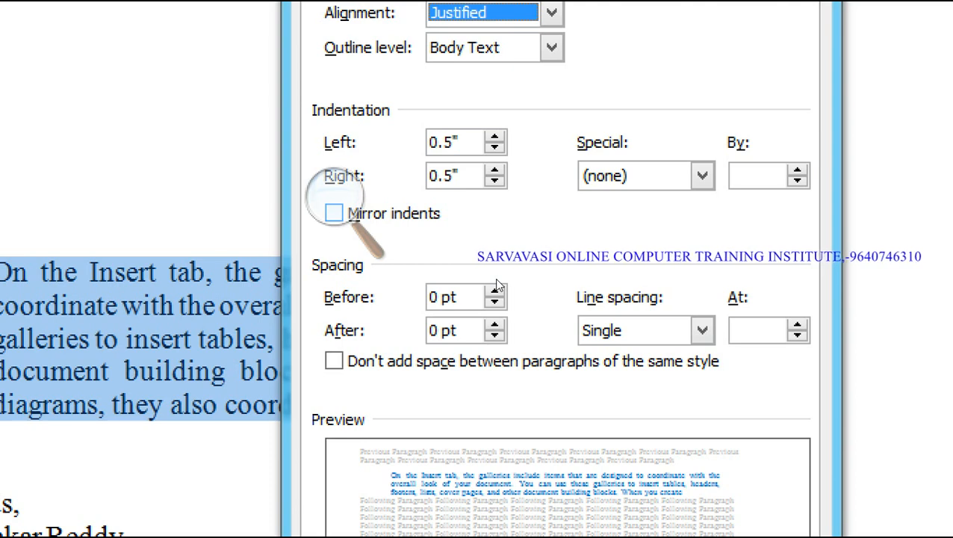
pyautogui.click(464, 279)
pyautogui.click(450, 279)
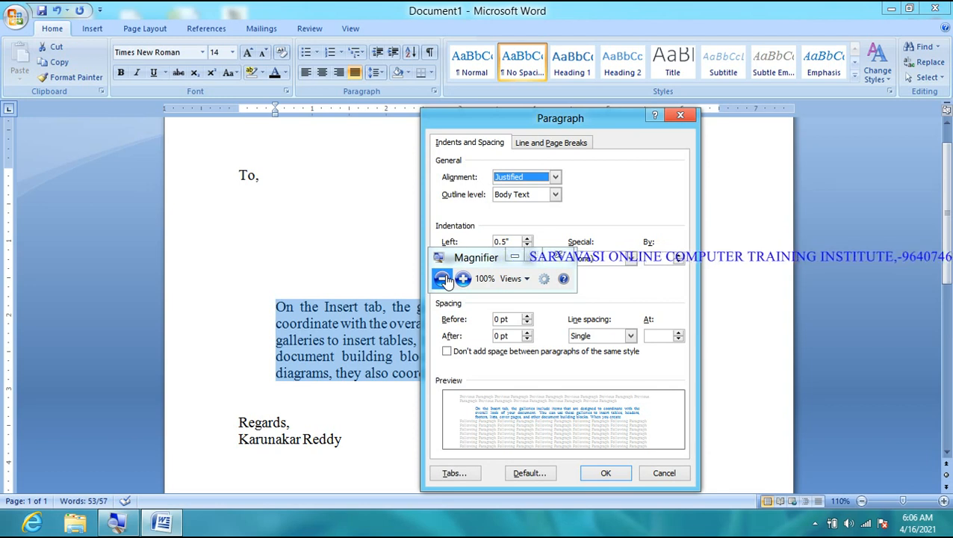
pyautogui.hotkey('alt', 'Down')
pyautogui.press('Escape')
pyautogui.press('Escape')
pyautogui.hotkey('ctrl', 'a')
pyautogui.press('Delete')
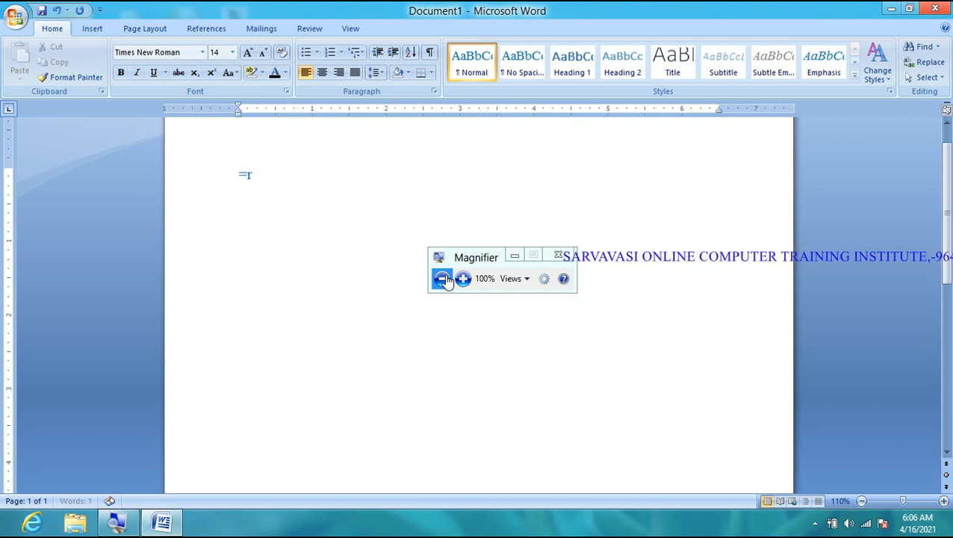
# - Enter =rand(100) on the blank page to generate sample paragraphs
pyautogui.write('=rand(100)')
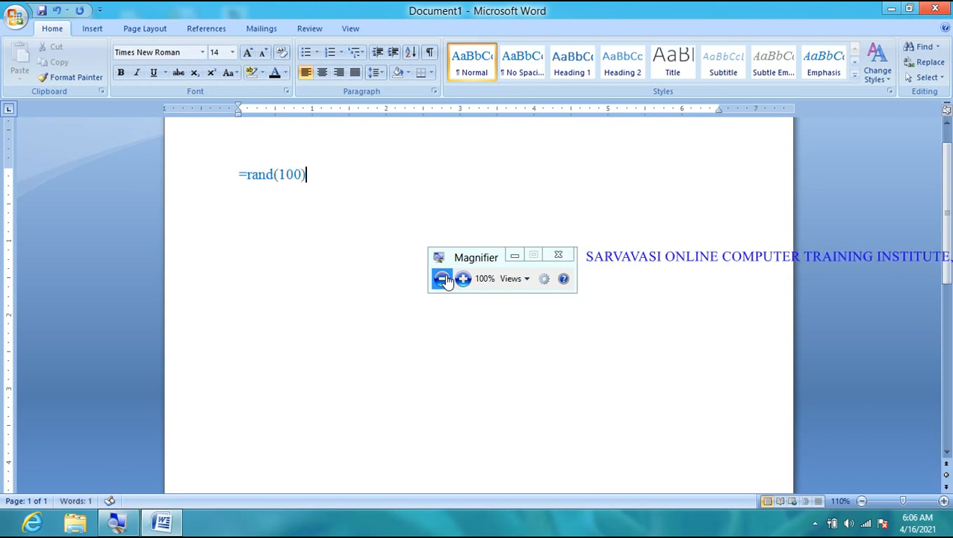
pyautogui.press('Return')
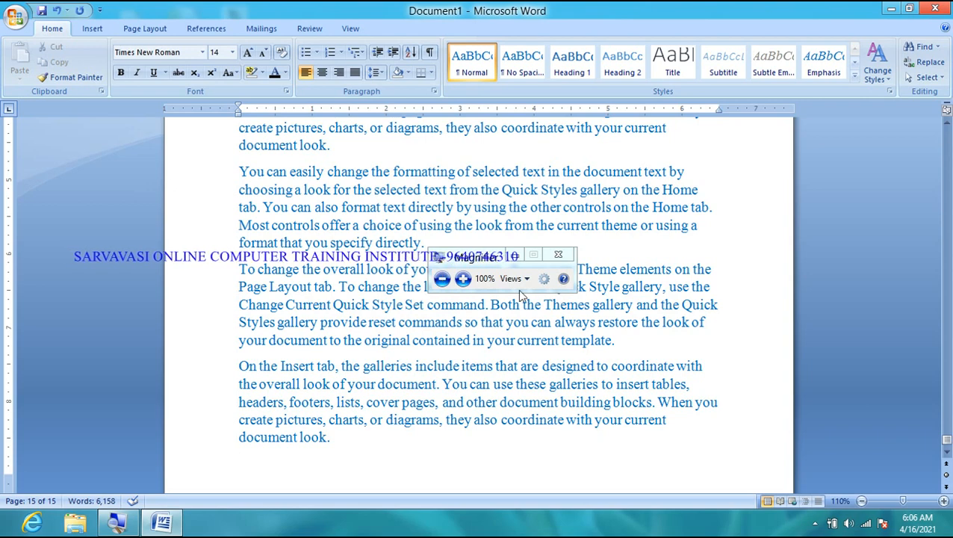
pyautogui.click(463, 278)
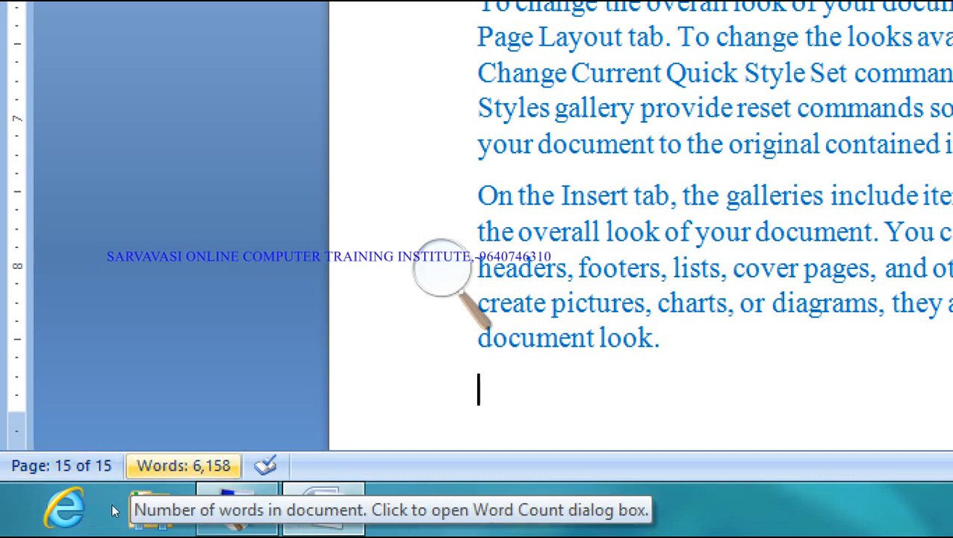
pyautogui.click(213, 387)
pyautogui.click(219, 405)
pyautogui.click(217, 413)
pyautogui.click(316, 296)
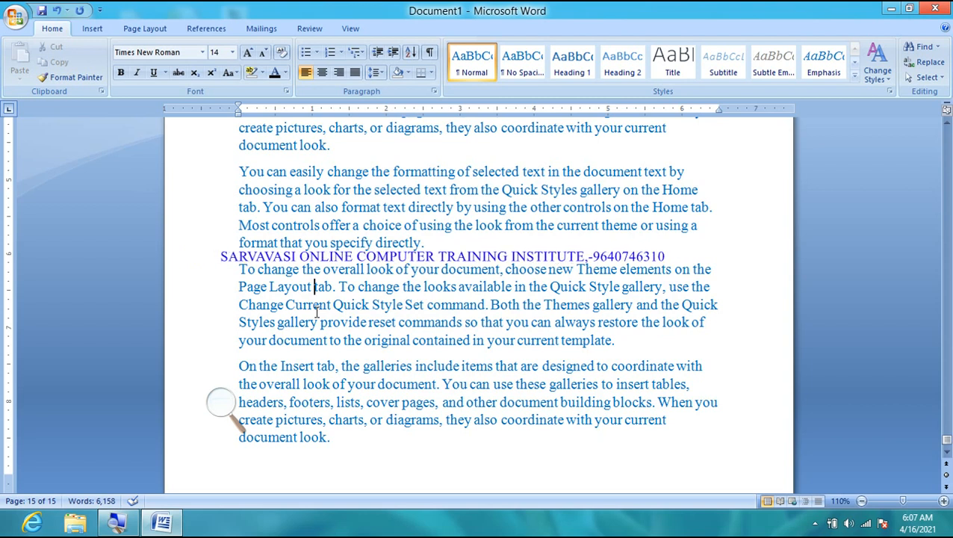
# - Zoom out to survey all pages, then zoom to 70% and scroll to page 7
pyautogui.scroll(-1, 321, 310)
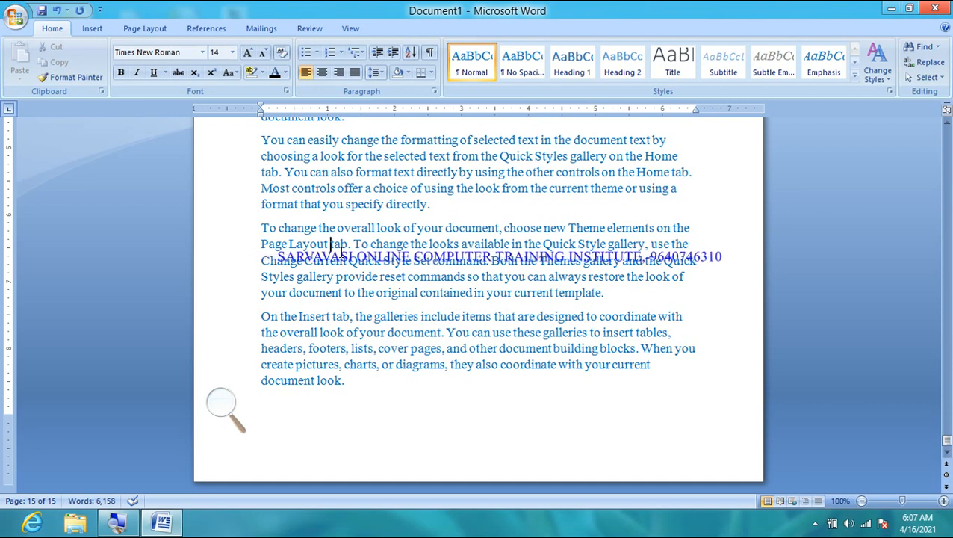
pyautogui.keyDown('ctrl'); pyautogui.scroll(-4, 340, 252); pyautogui.keyUp('ctrl')
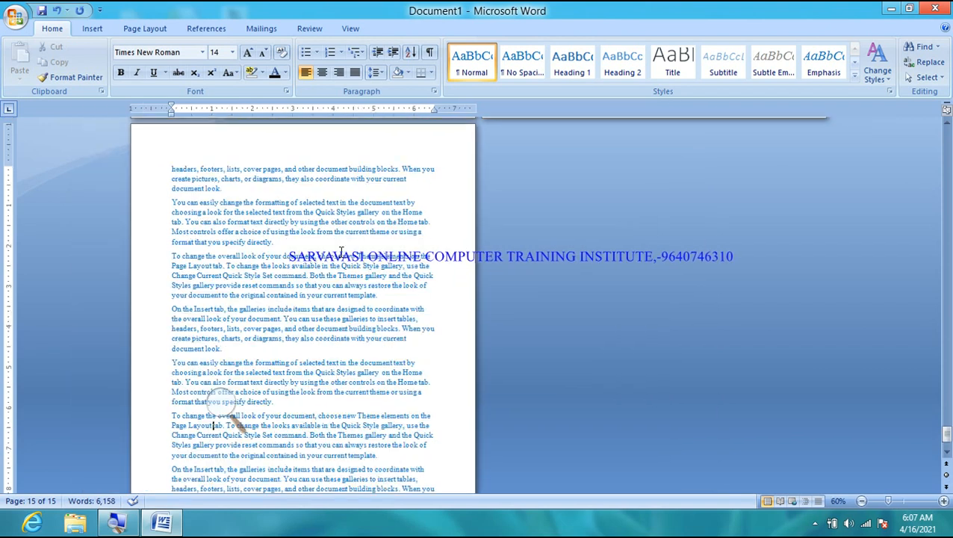
pyautogui.keyDown('ctrl'); pyautogui.scroll(-2, 341, 252); pyautogui.keyUp('ctrl')
pyautogui.keyDown('ctrl'); pyautogui.scroll(-2, 341, 251); pyautogui.keyUp('ctrl')
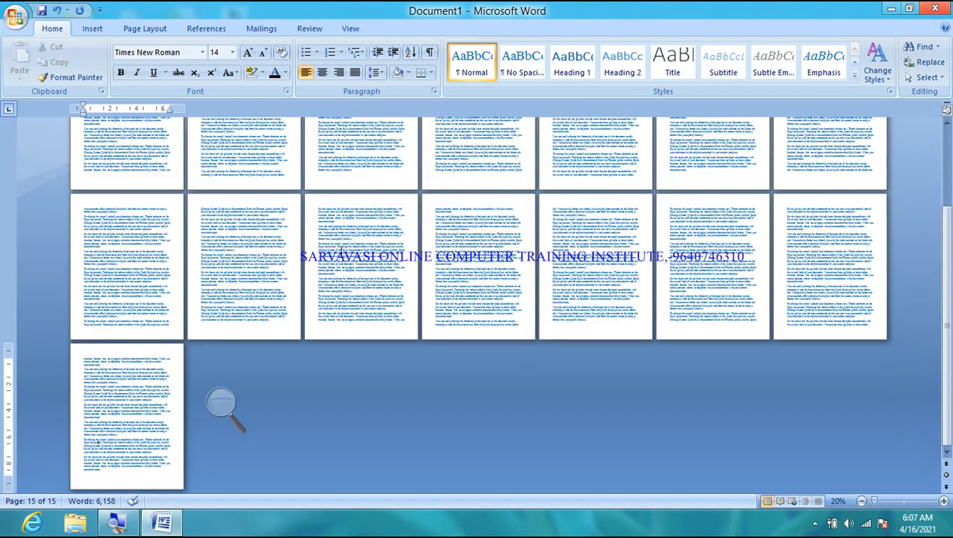
pyautogui.keyDown('ctrl'); pyautogui.scroll(-1, 340, 254); pyautogui.keyUp('ctrl')
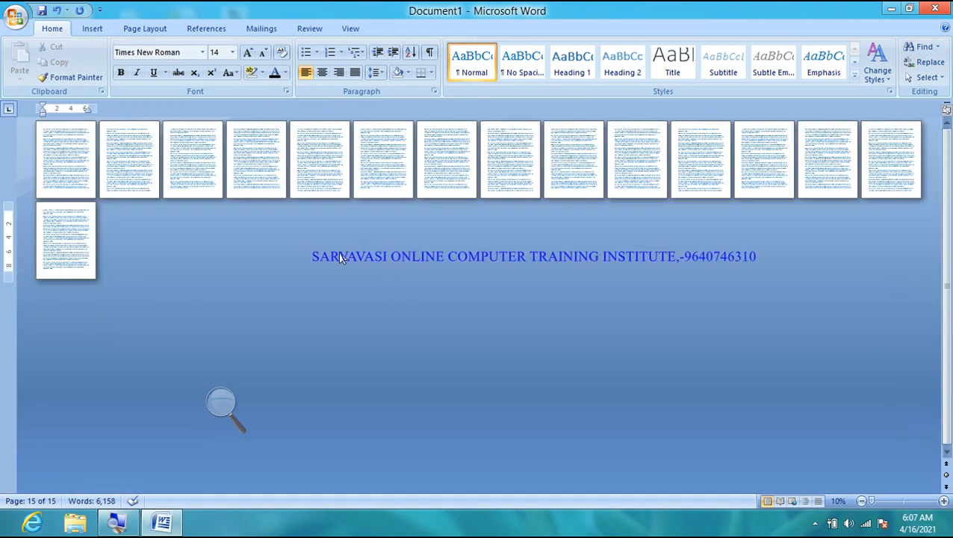
pyautogui.keyDown('ctrl'); pyautogui.scroll(2, 153, 164); pyautogui.keyUp('ctrl')
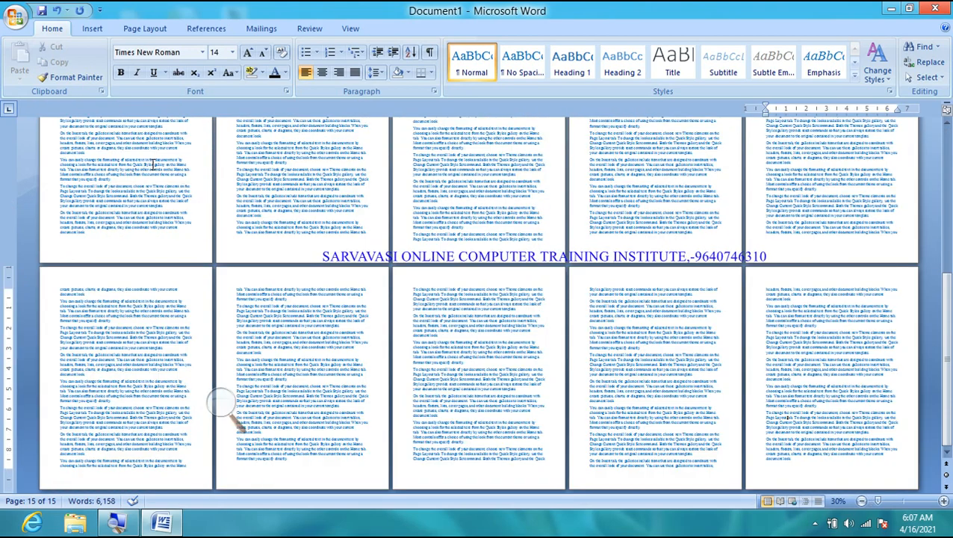
pyautogui.keyDown('ctrl'); pyautogui.scroll(1, 153, 165); pyautogui.keyUp('ctrl')
pyautogui.scroll(3, 160, 176)
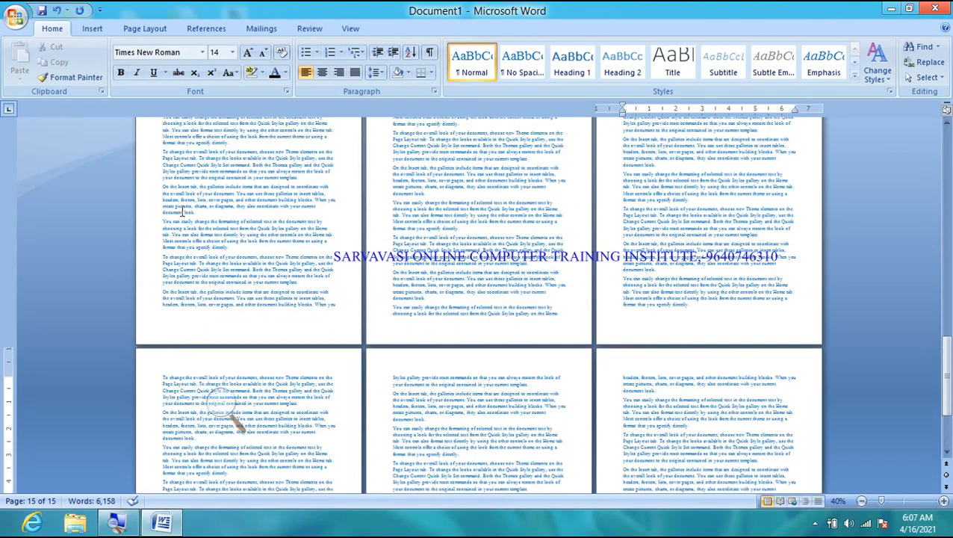
pyautogui.scroll(8, 181, 213)
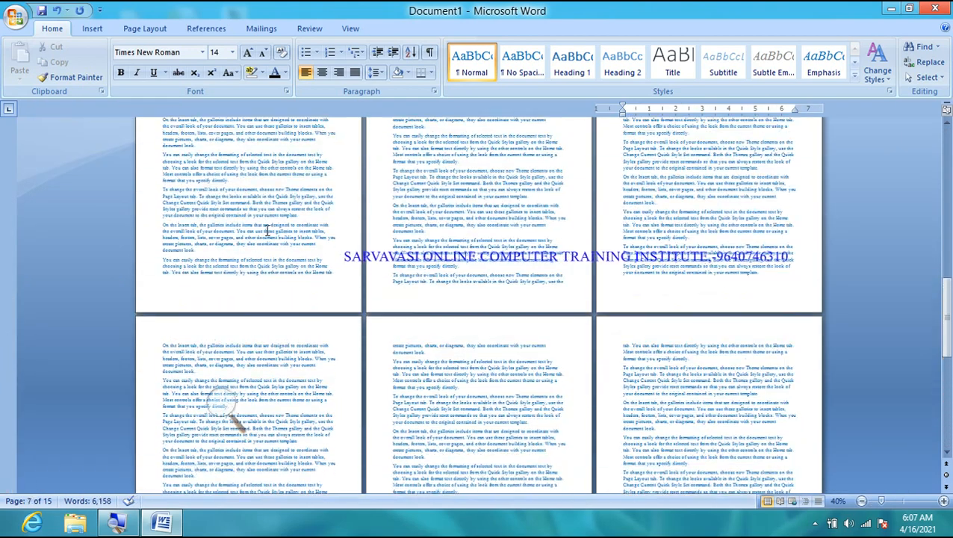
pyautogui.keyDown('ctrl'); pyautogui.scroll(5, 268, 230); pyautogui.keyUp('ctrl')
pyautogui.keyDown('ctrl'); pyautogui.scroll(-2, 268, 230); pyautogui.keyUp('ctrl')
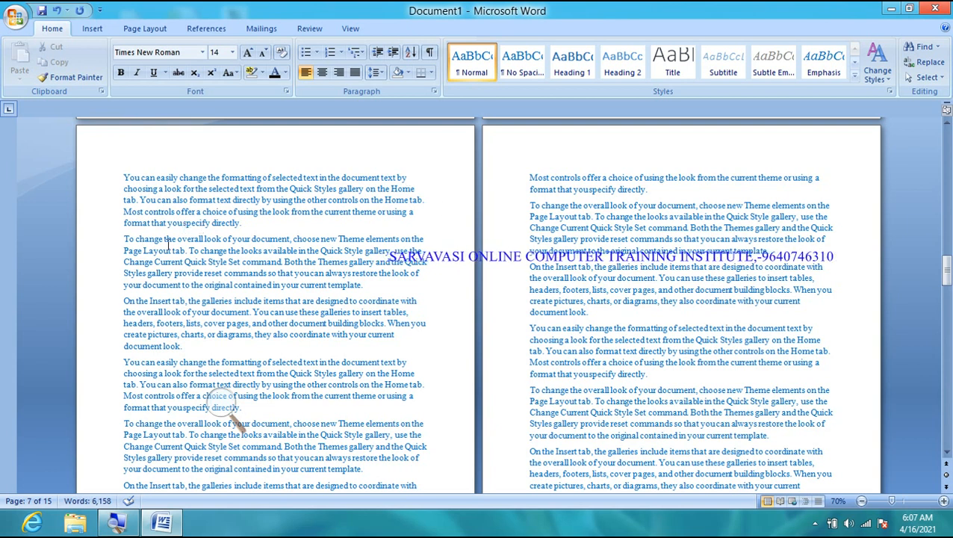
# - Justify the 'To change the overall look' paragraph, then the 'On the Insert tab' paragraph, on page 7
pyautogui.moveTo(124, 239); pyautogui.dragTo(364, 286)
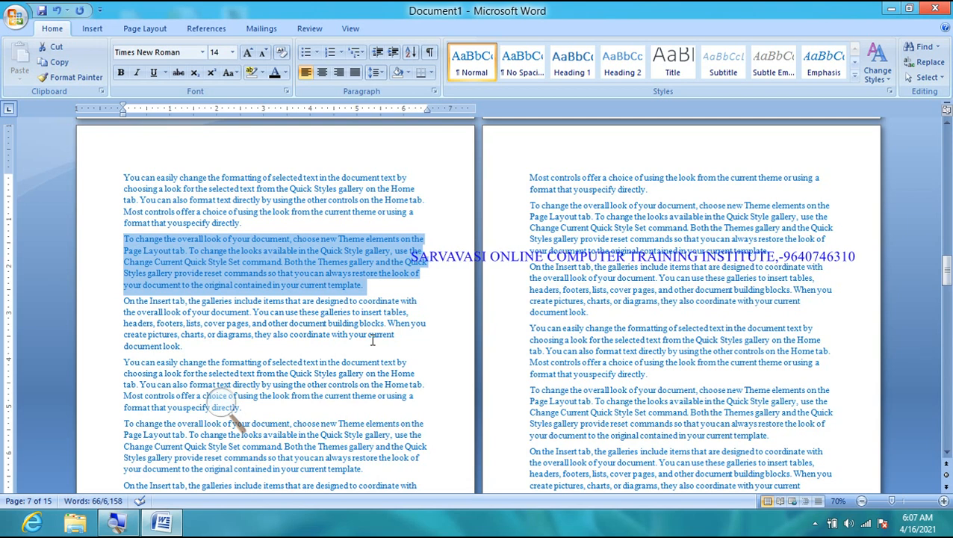
pyautogui.moveTo(529, 268); pyautogui.dragTo(598, 320)
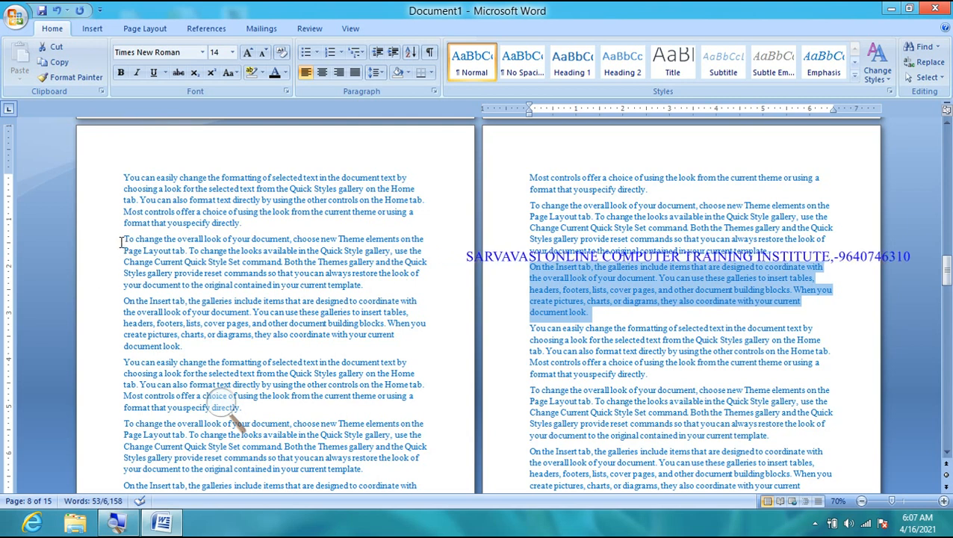
pyautogui.moveTo(124, 240); pyautogui.dragTo(345, 282)
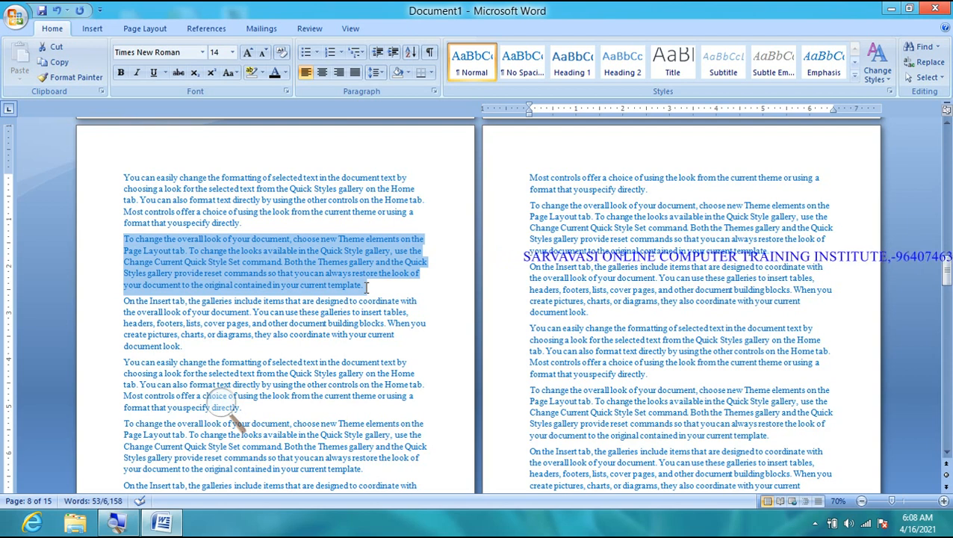
pyautogui.click(354, 74)
pyautogui.moveTo(526, 265); pyautogui.dragTo(592, 313)
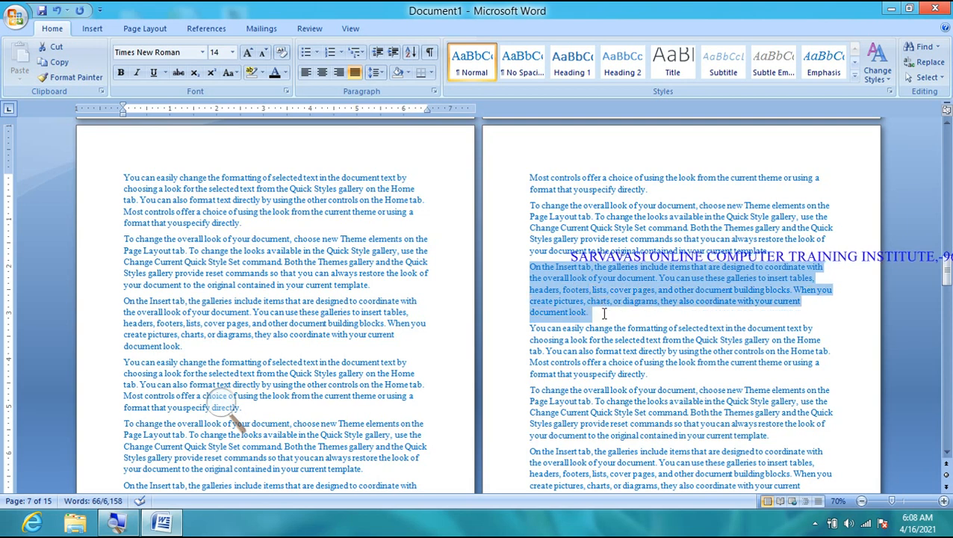
pyautogui.click(355, 74)
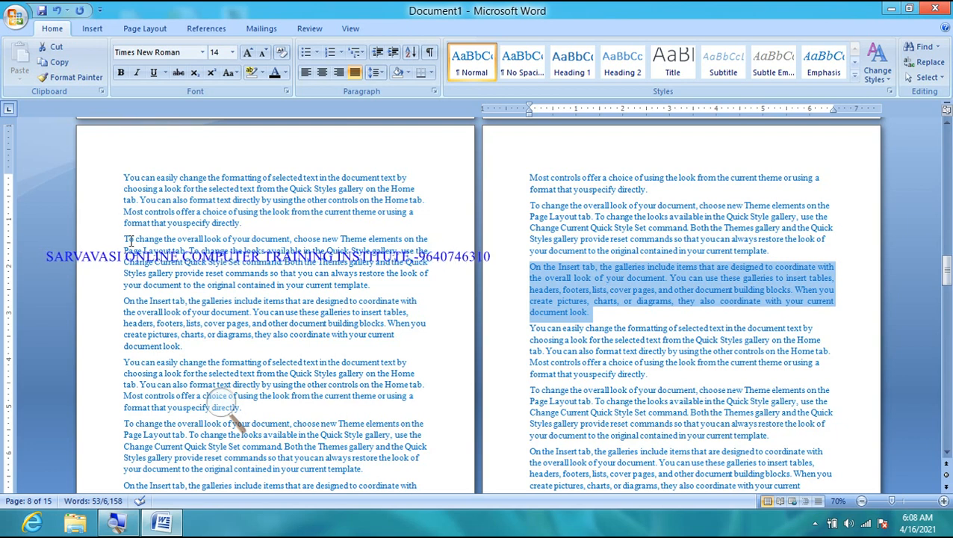
# - Undo the accidental move of the left paragraph's opening words
pyautogui.moveTo(124, 240); pyautogui.dragTo(165, 251)
pyautogui.moveTo(150, 240); pyautogui.dragTo(347, 292)
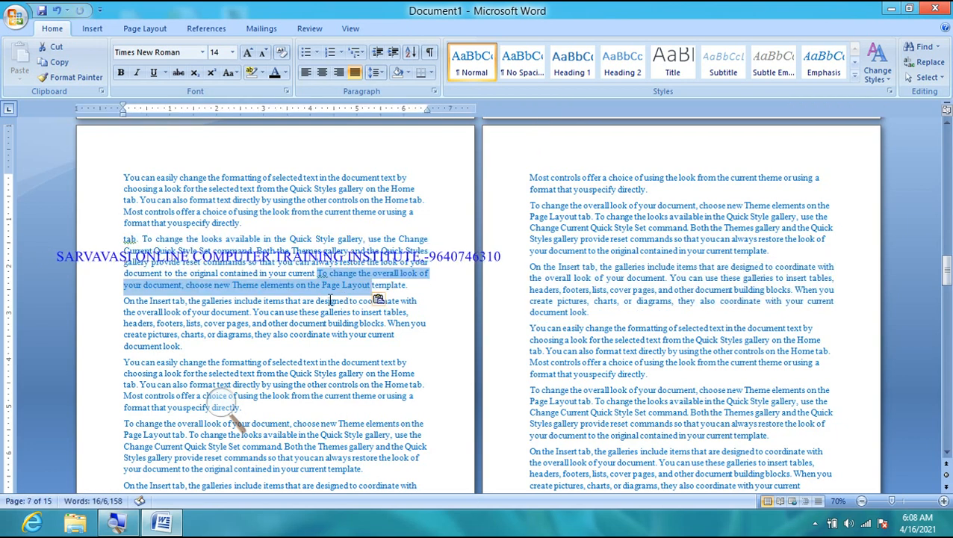
pyautogui.hotkey('ctrl', 'z')
pyautogui.click(124, 240)
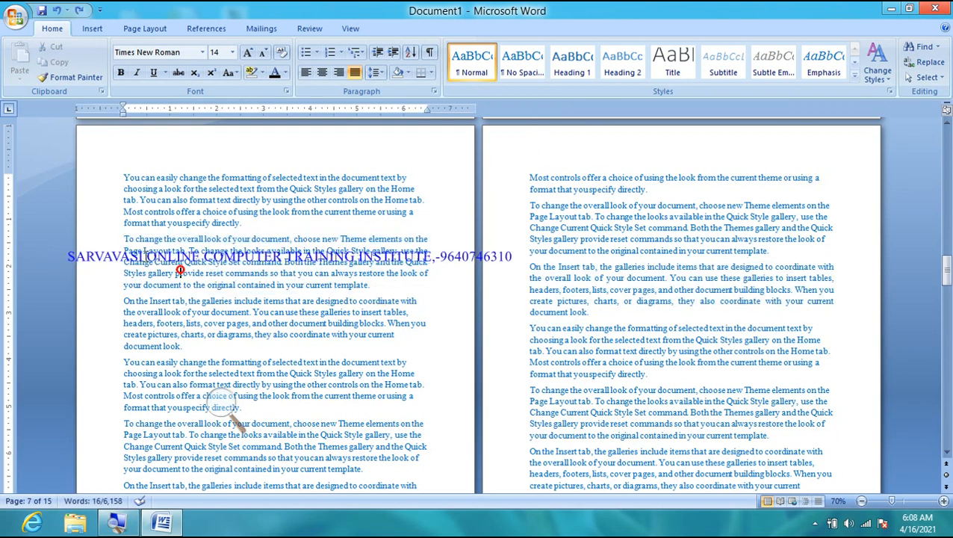
# - Select 'To change the overall look' and Ctrl+drag to add 'On the Insert tab'
pyautogui.moveTo(124, 241); pyautogui.dragTo(368, 288)
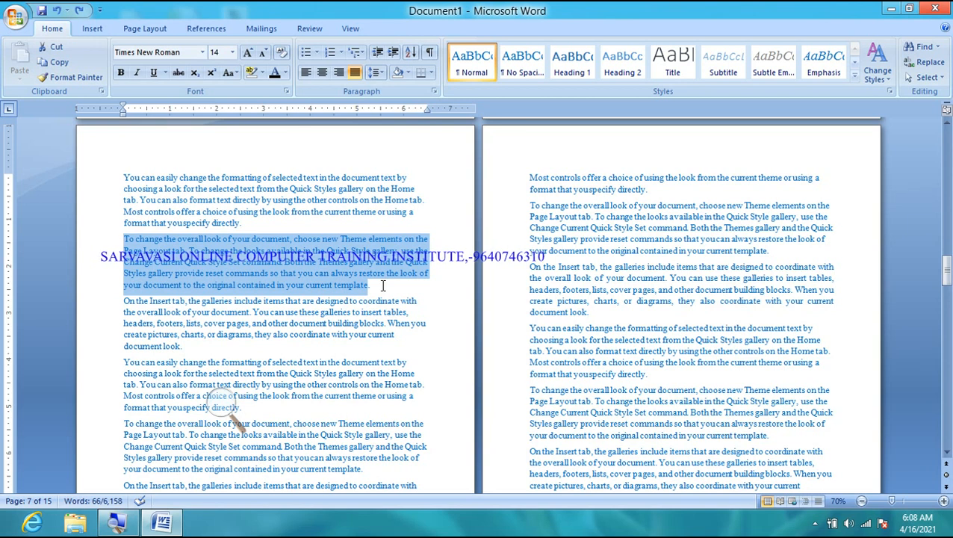
pyautogui.moveTo(530, 269); pyautogui.dragTo(577, 291)
pyautogui.click(578, 308)
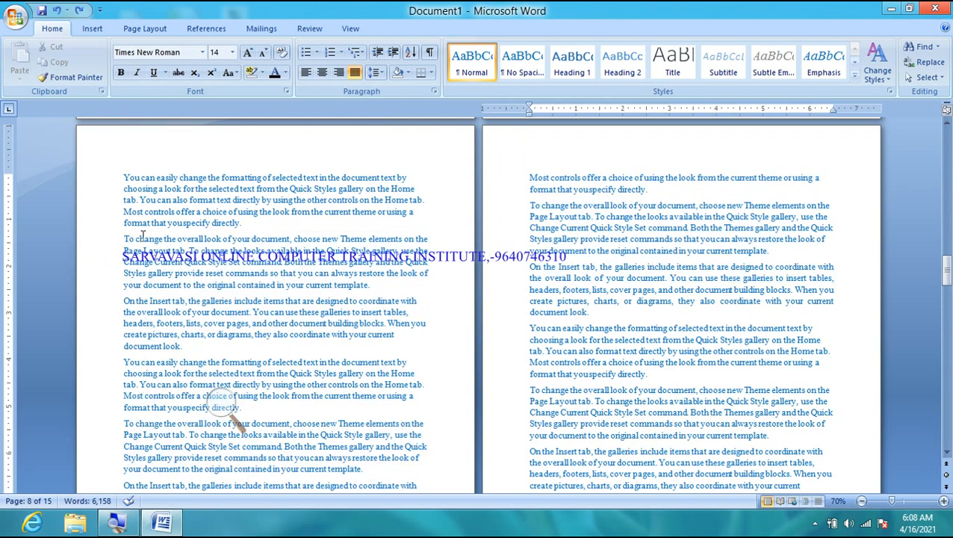
pyautogui.moveTo(120, 236); pyautogui.dragTo(368, 288)
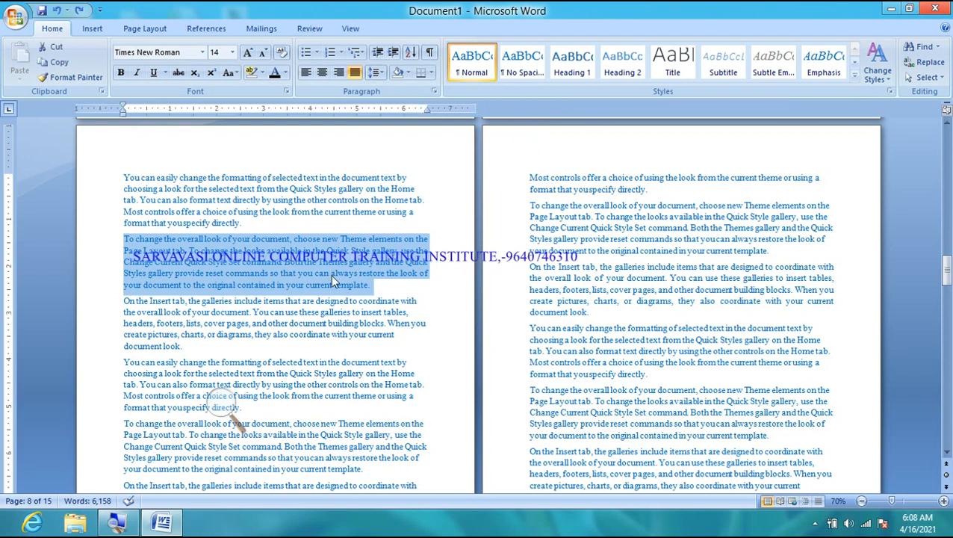
pyautogui.moveTo(530, 269); pyautogui.dragTo(600, 311)
pyautogui.keyDown('ctrl'); pyautogui.click(599, 312); pyautogui.keyUp('ctrl')
pyautogui.moveTo(530, 268); pyautogui.dragTo(598, 313)
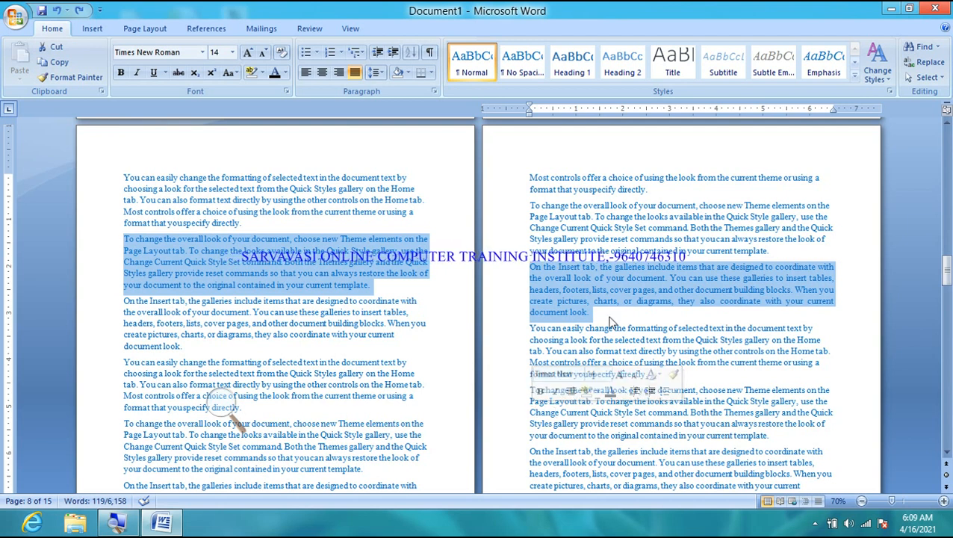
# - Turn on Mirror indents in the Paragraph dialog for the two passages
pyautogui.click(434, 92)
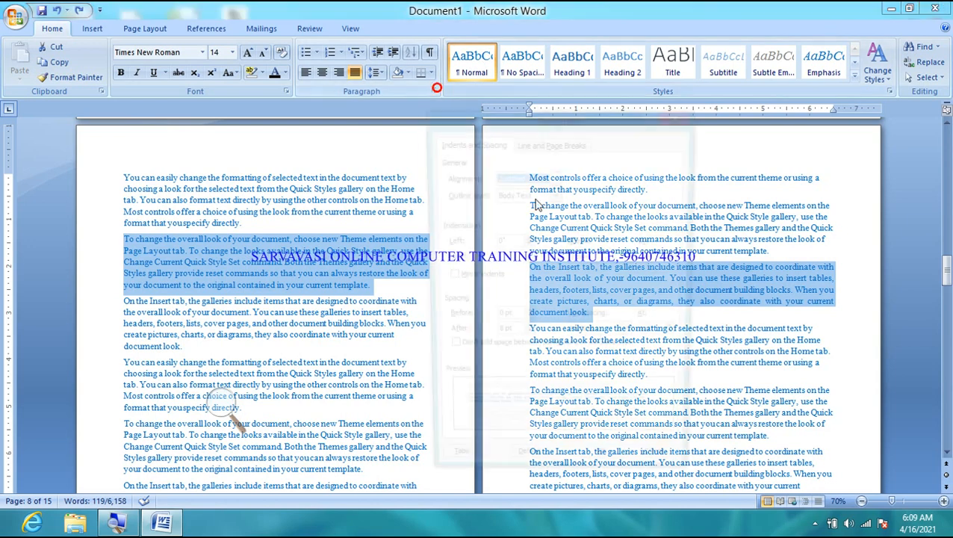
pyautogui.click(227, 422)
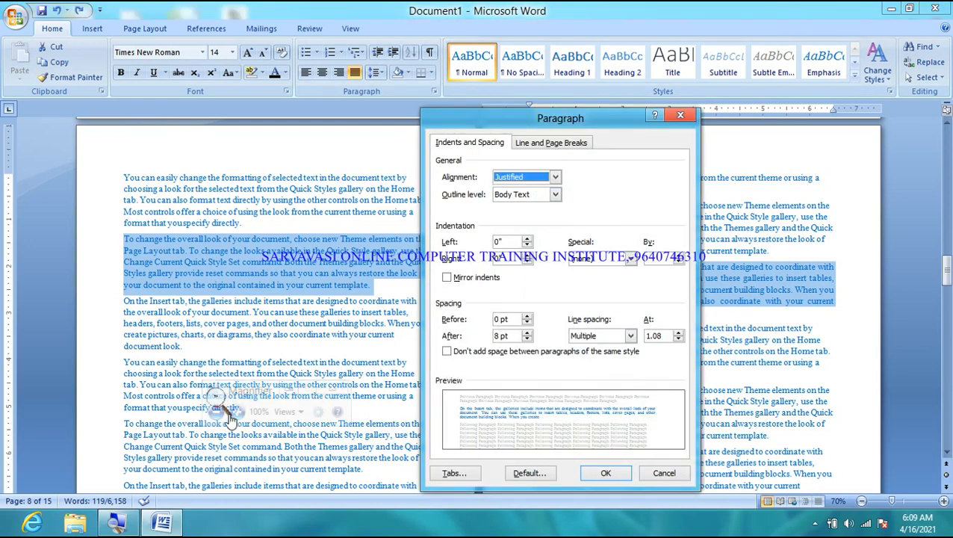
pyautogui.click(235, 416)
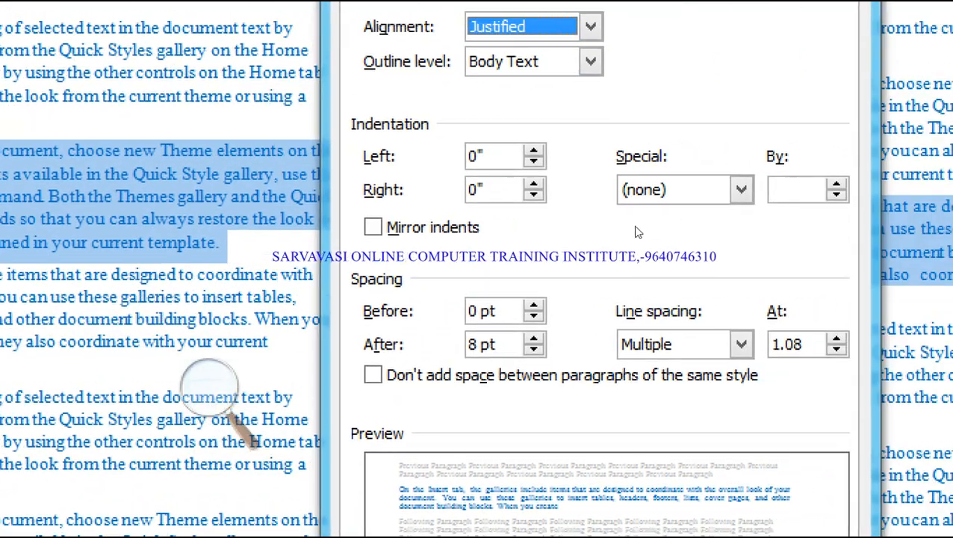
pyautogui.click(471, 280)
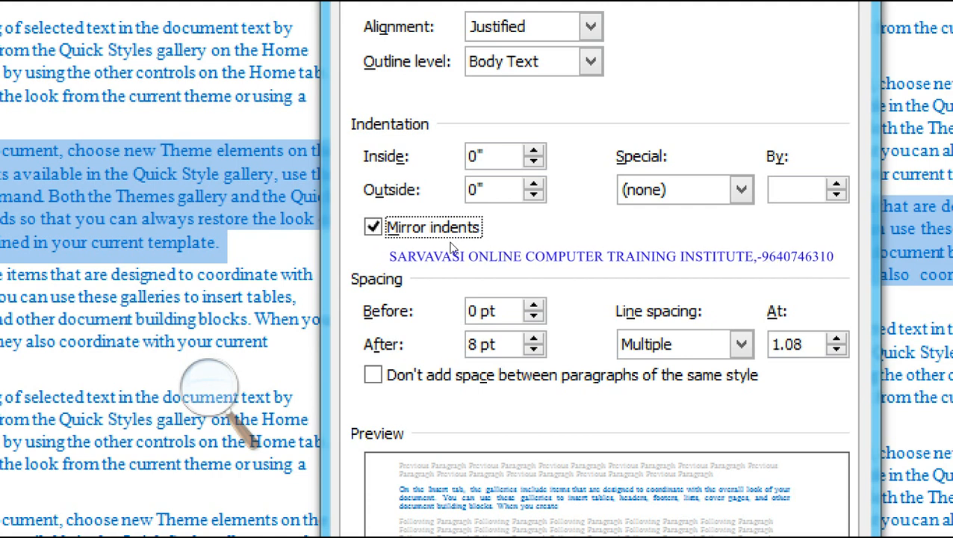
pyautogui.click(213, 392)
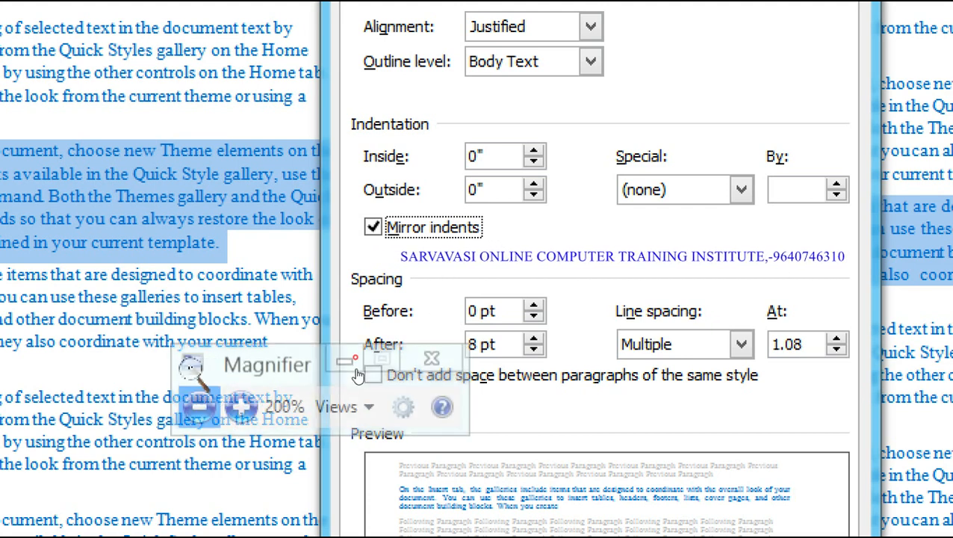
pyautogui.click(198, 405)
# - Move the dialog aside, enter an inside indent value and apply the mirrored indent
pyautogui.moveTo(521, 128); pyautogui.dragTo(622, 134)
pyautogui.moveTo(645, 178); pyautogui.dragTo(652, 273)
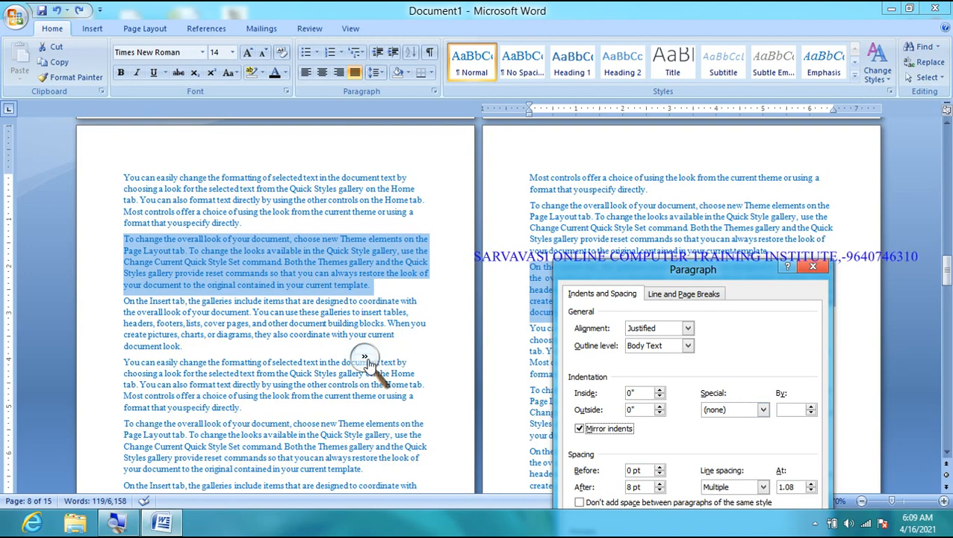
pyautogui.click(380, 364)
pyautogui.click(380, 366)
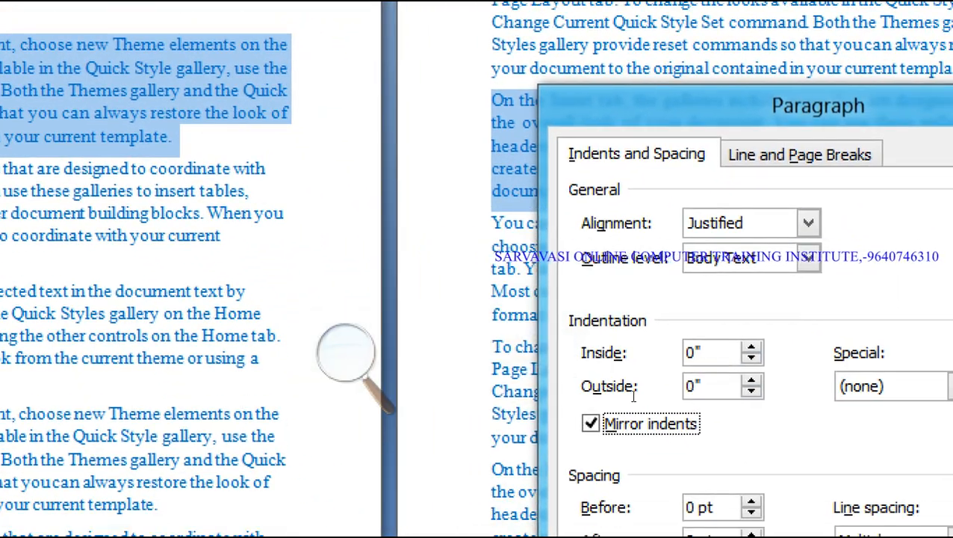
pyautogui.click(636, 389)
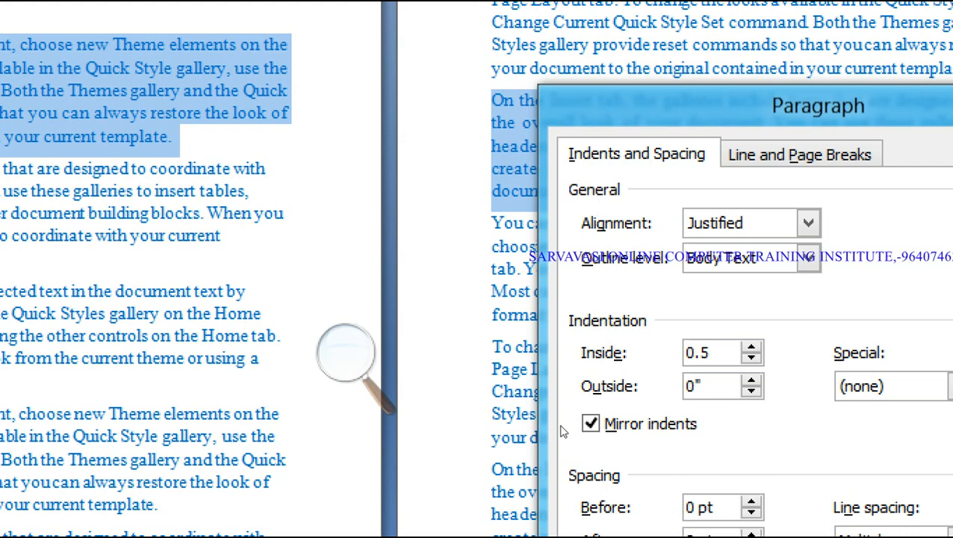
pyautogui.click(449, 396)
pyautogui.click(449, 400)
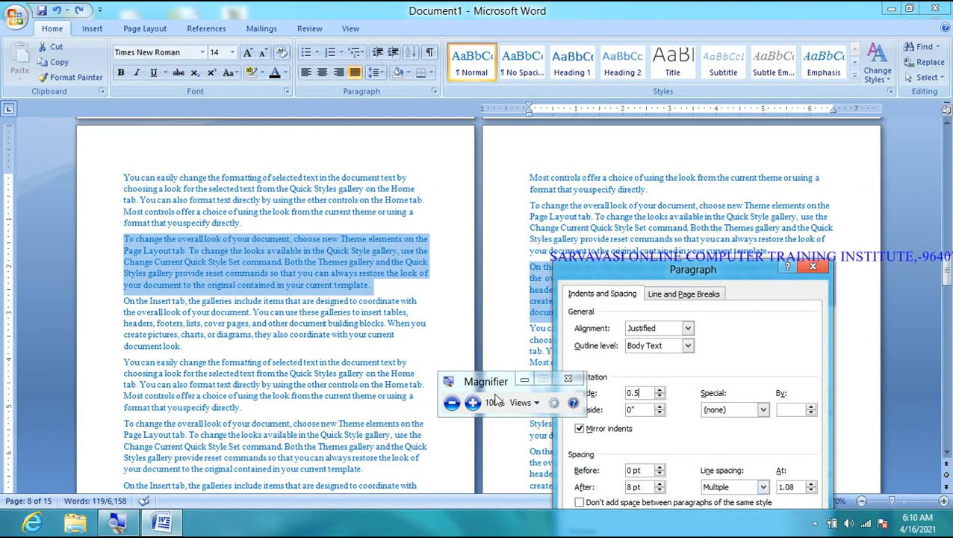
pyautogui.click(472, 404)
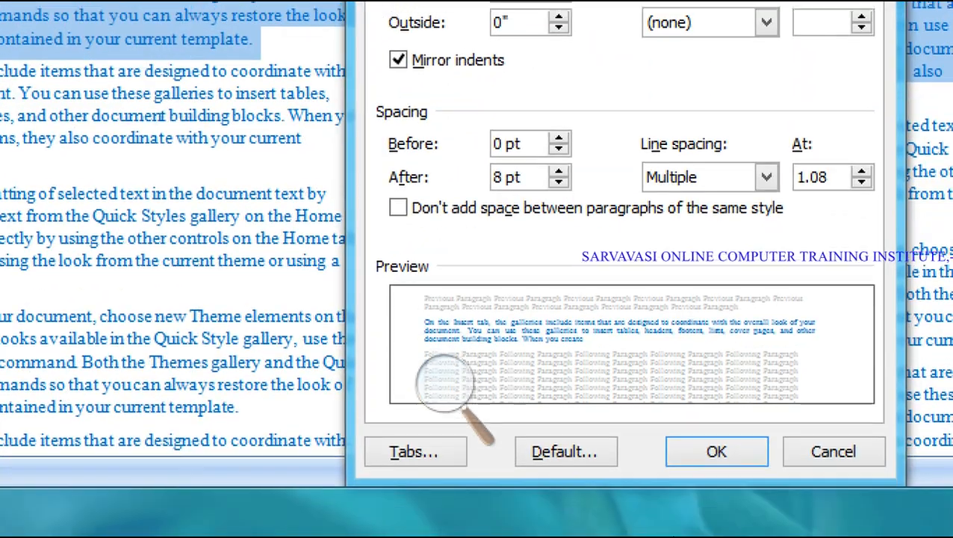
pyautogui.press('Return')
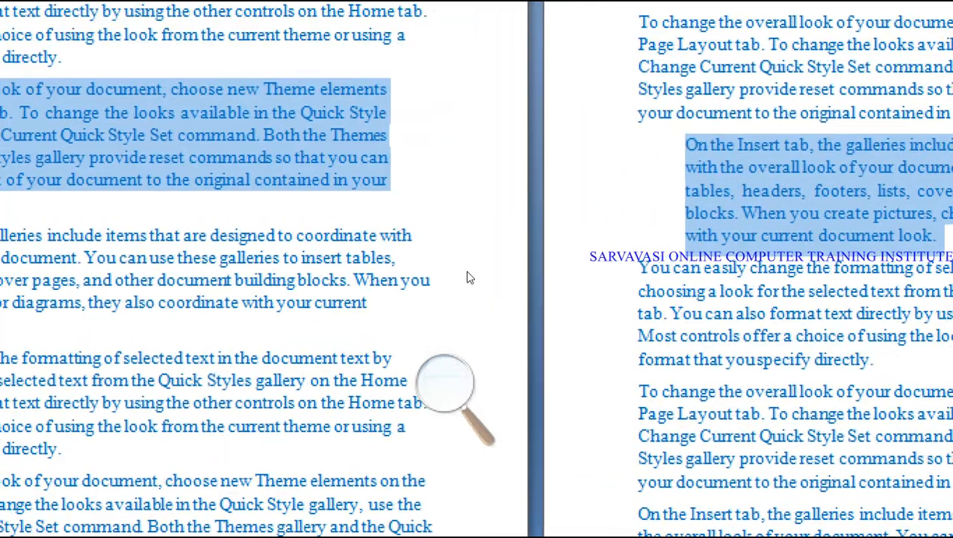
# - Reopen the Paragraph dialog and raise the inside indent to 1 inch
pyautogui.click(437, 401)
pyautogui.click(435, 400)
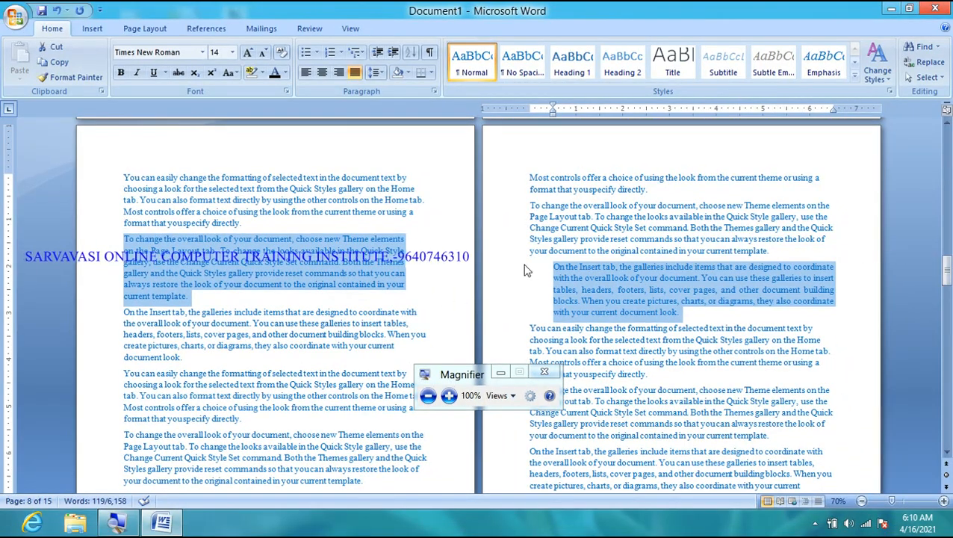
pyautogui.click(433, 92)
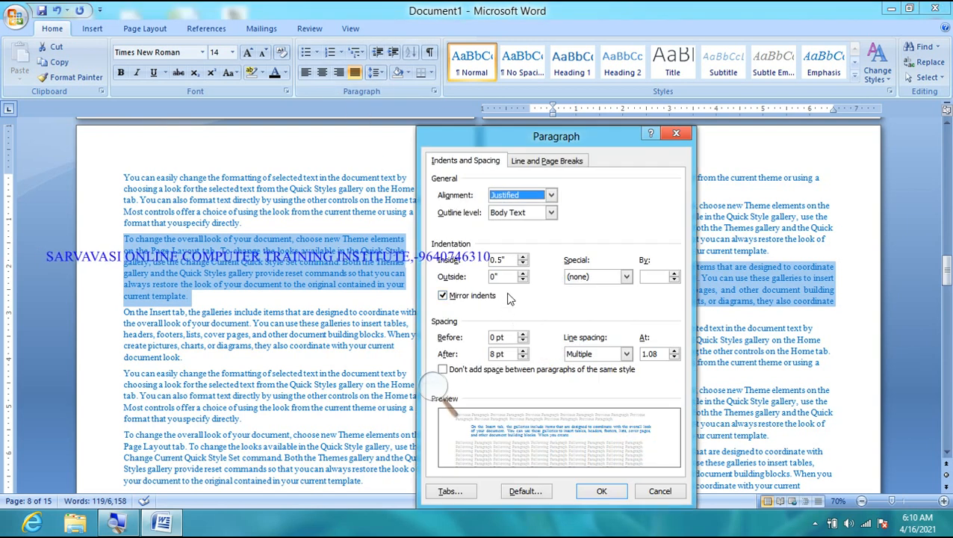
pyautogui.click(523, 256)
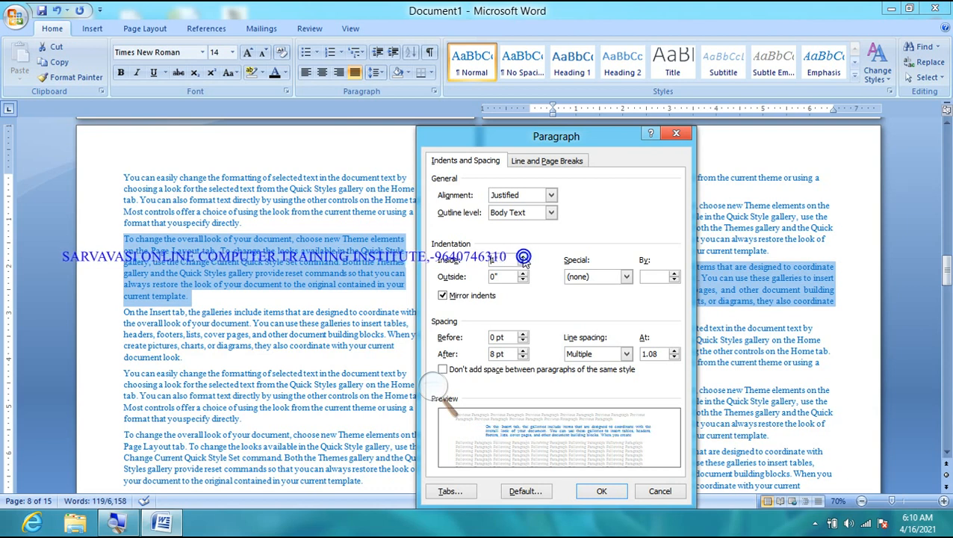
pyautogui.click(586, 493)
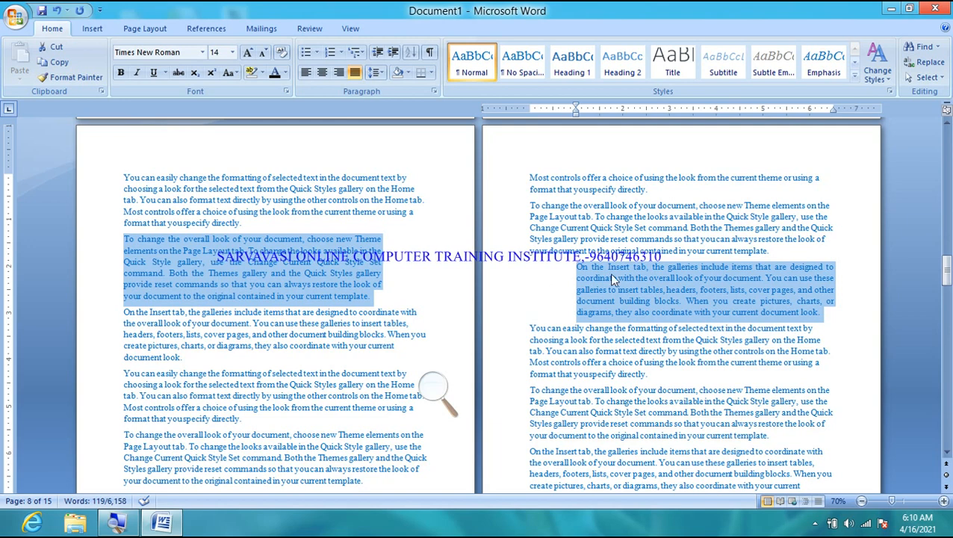
# - Set the Outside indent to 1 in the Paragraph dialog and apply it
pyautogui.click(434, 92)
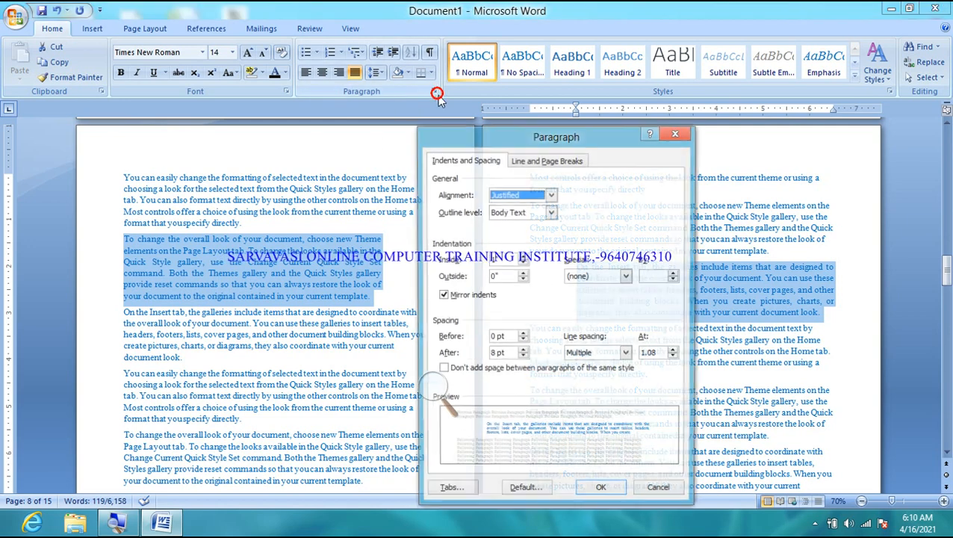
pyautogui.click(439, 394)
pyautogui.click(447, 397)
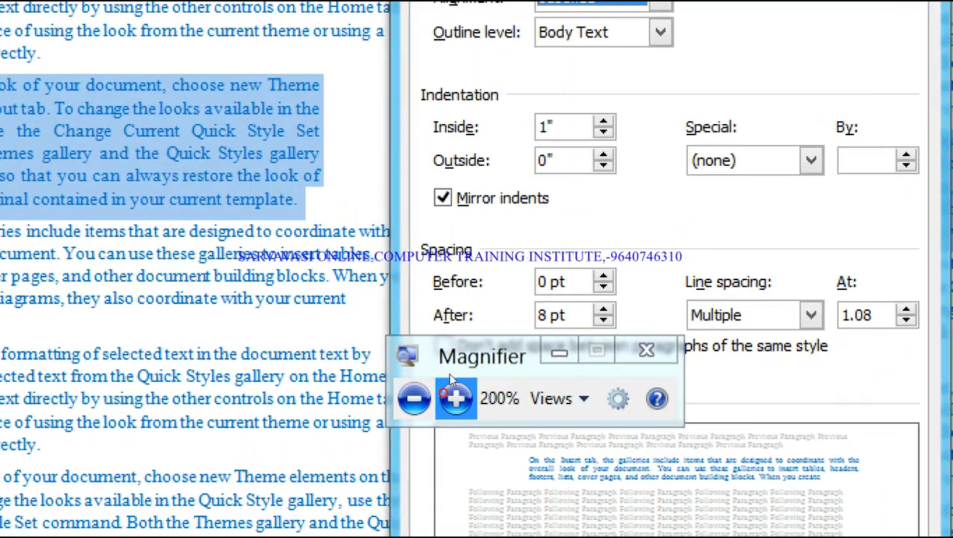
pyautogui.doubleClick(498, 278)
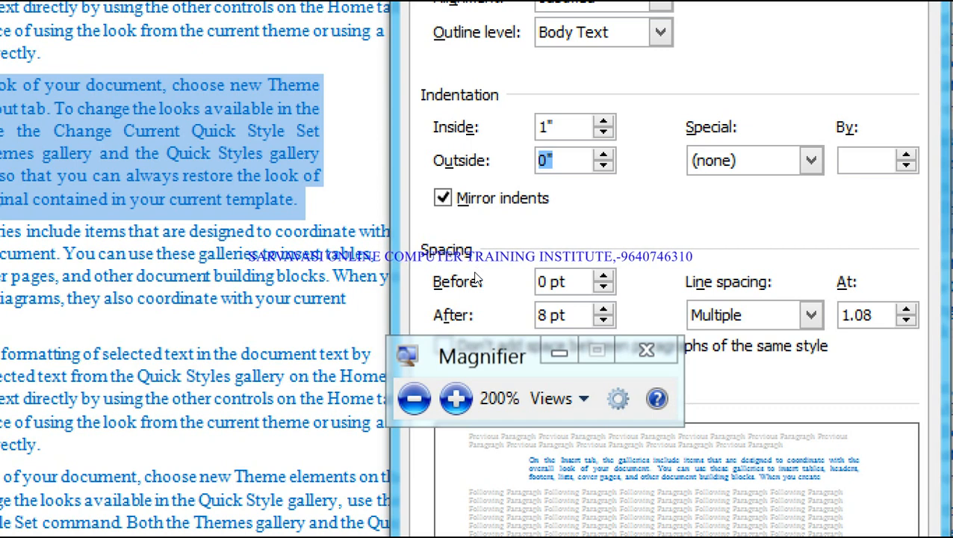
pyautogui.write('1')
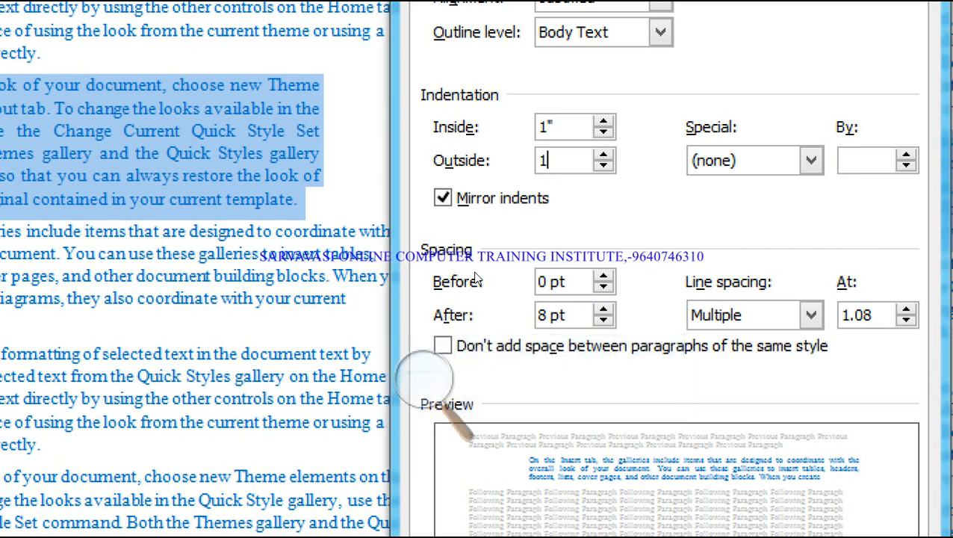
pyautogui.click(420, 372)
pyautogui.click(434, 400)
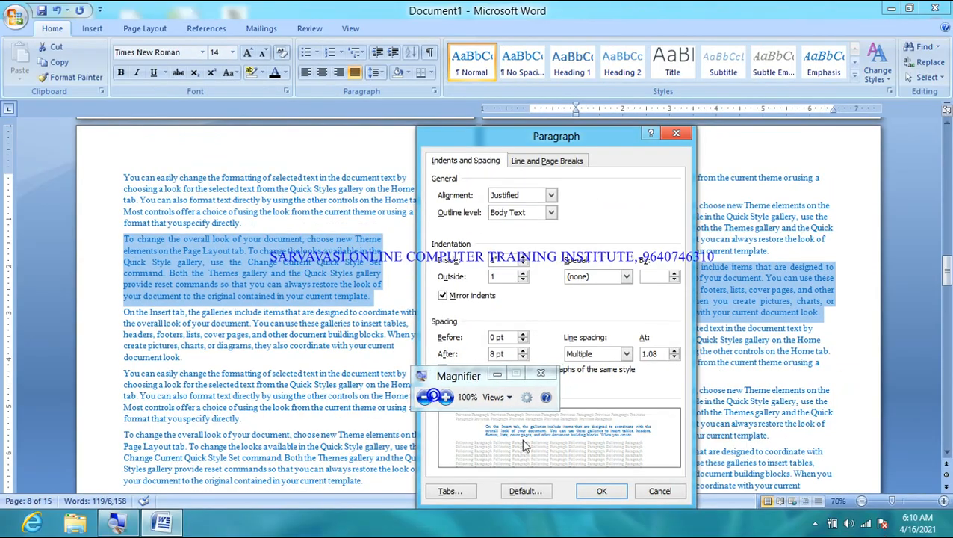
pyautogui.click(602, 490)
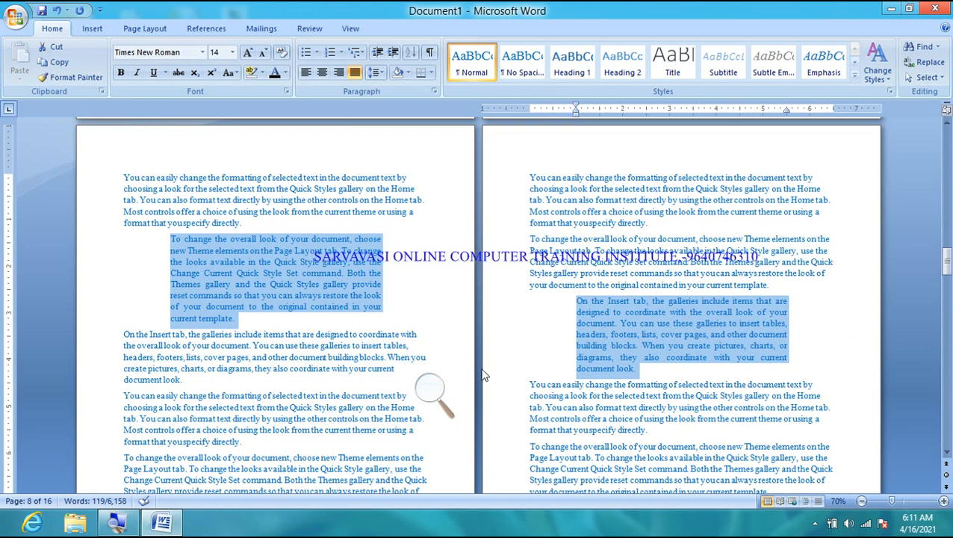
# - Switch off Mirror indents, leaving plain 1-inch side indents, and show the Line Spacing choices
pyautogui.click(433, 392)
pyautogui.click(443, 401)
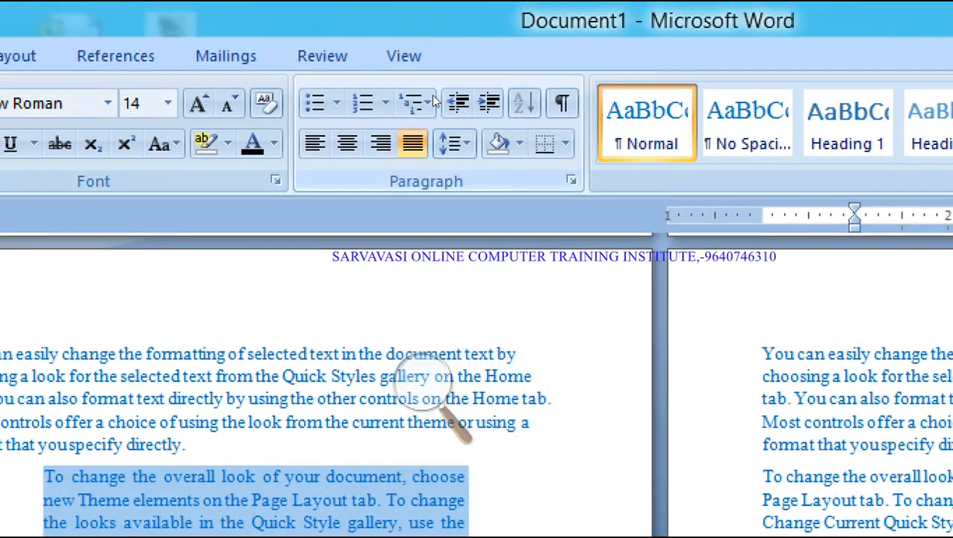
pyautogui.click(433, 95)
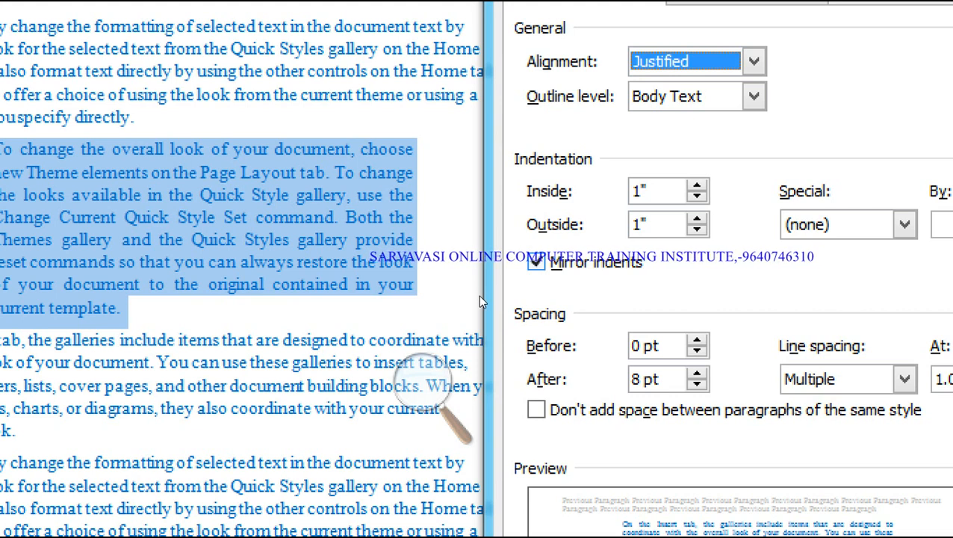
pyautogui.hotkey('alt', 'm')
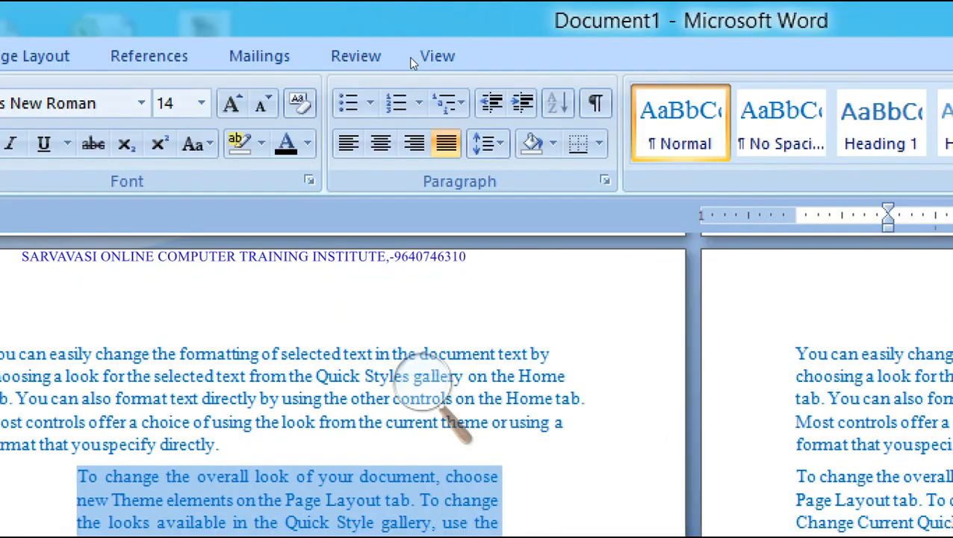
pyautogui.click(488, 143)
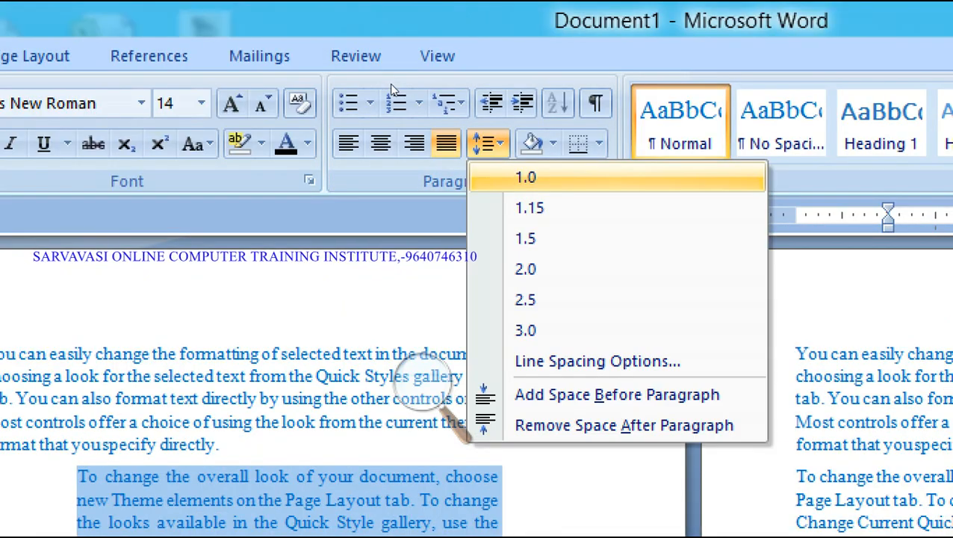
# - Step through the Line Spacing menu options and dismiss it without changing spacing
pyautogui.press('Down')
pyautogui.press('Down')
pyautogui.press('Down')
pyautogui.press('Down')
pyautogui.press('Down')
pyautogui.press('Down')
pyautogui.press('Down')
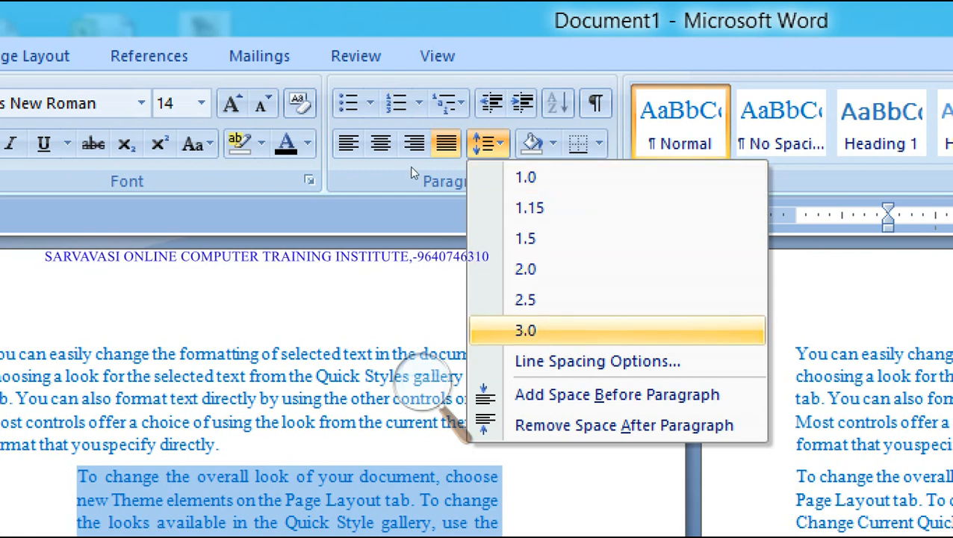
pyautogui.press('Down')
pyautogui.press('Up')
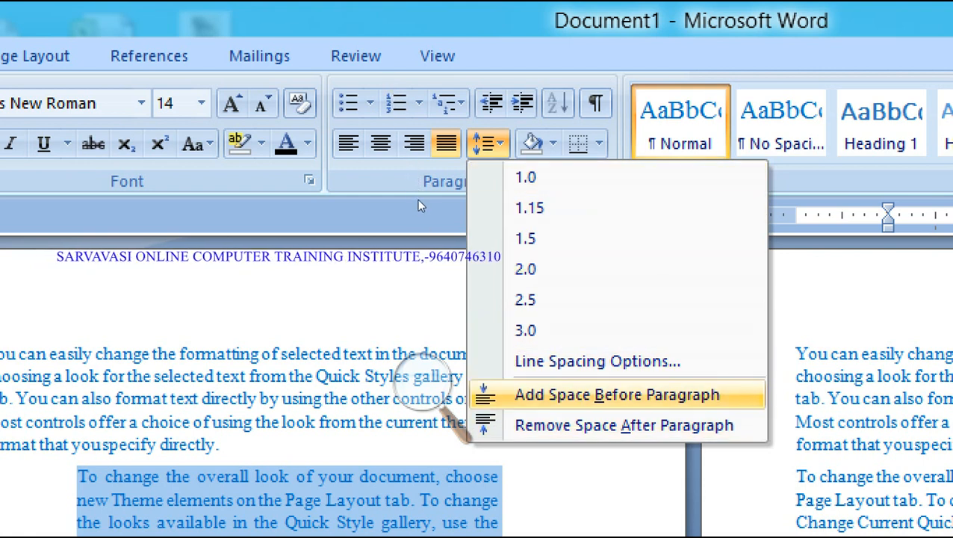
pyautogui.press('Down')
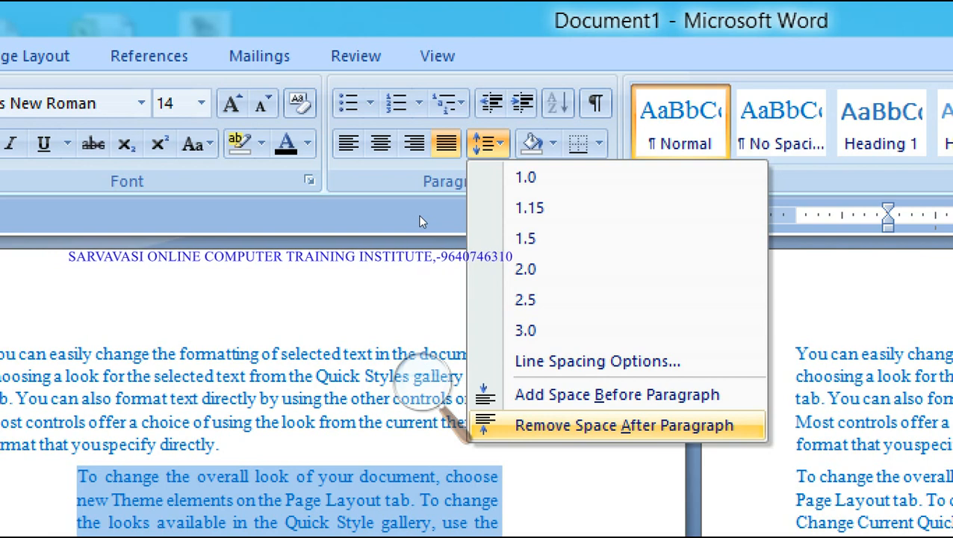
pyautogui.press('Up')
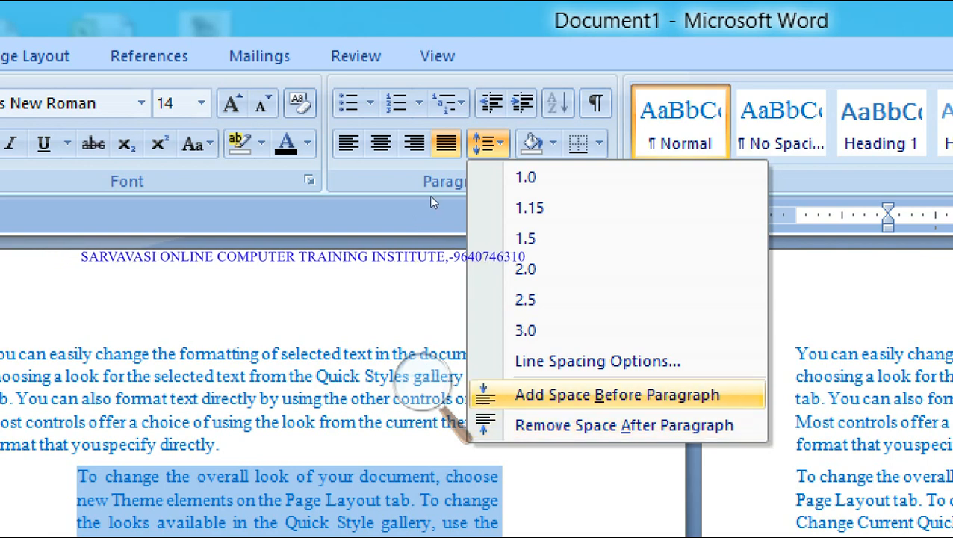
pyautogui.click(341, 191)
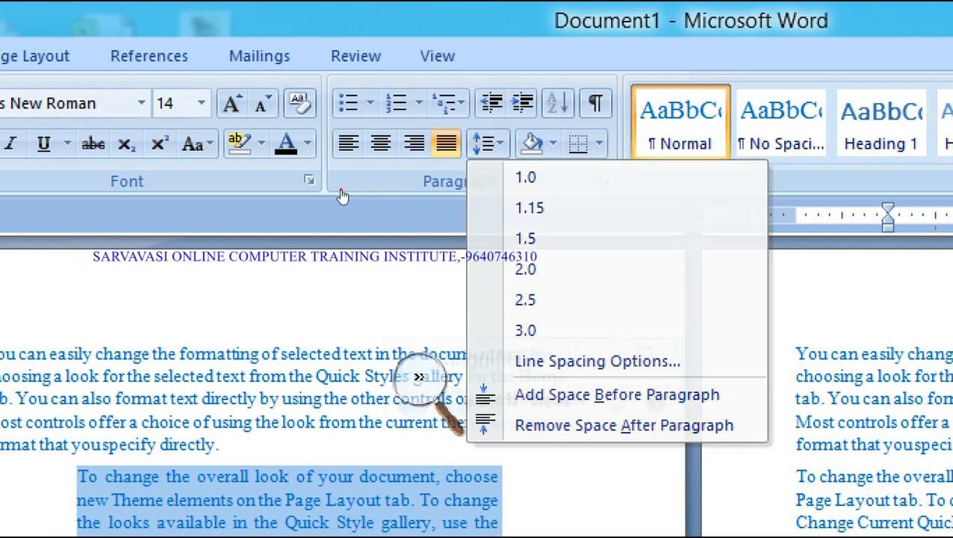
pyautogui.click(340, 197)
# - Scroll to page 9 and select the paragraphs from 'To change the overall look' through 'format that you specify directly'
pyautogui.click(323, 370)
pyautogui.scroll(-10, 323, 370)
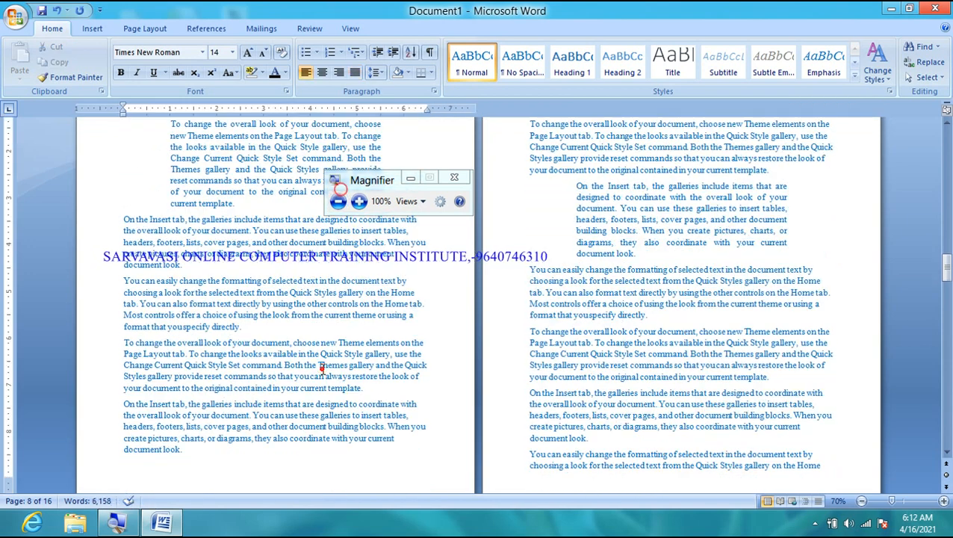
pyautogui.scroll(-3, 324, 369)
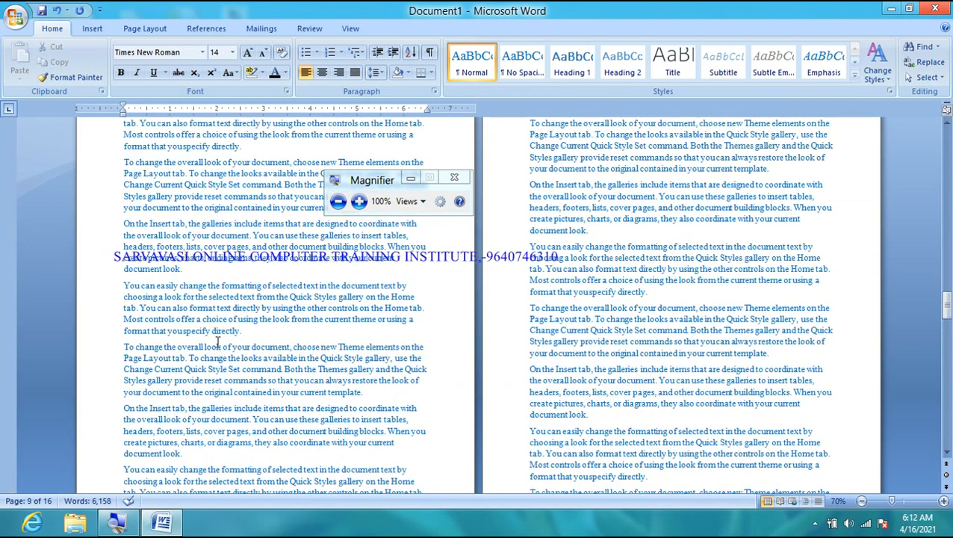
pyautogui.scroll(1, 231, 386)
pyautogui.scroll(1, 232, 387)
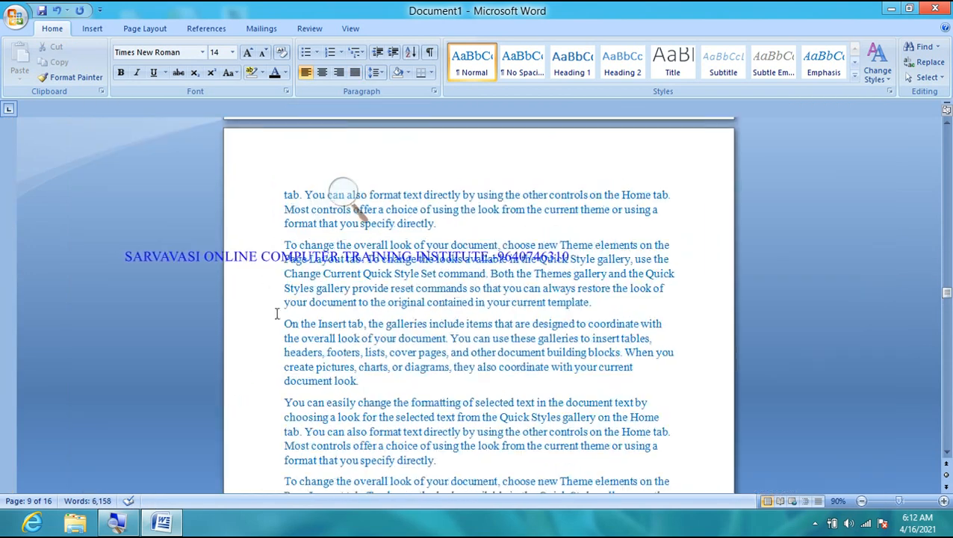
pyautogui.moveTo(284, 241); pyautogui.dragTo(470, 437)
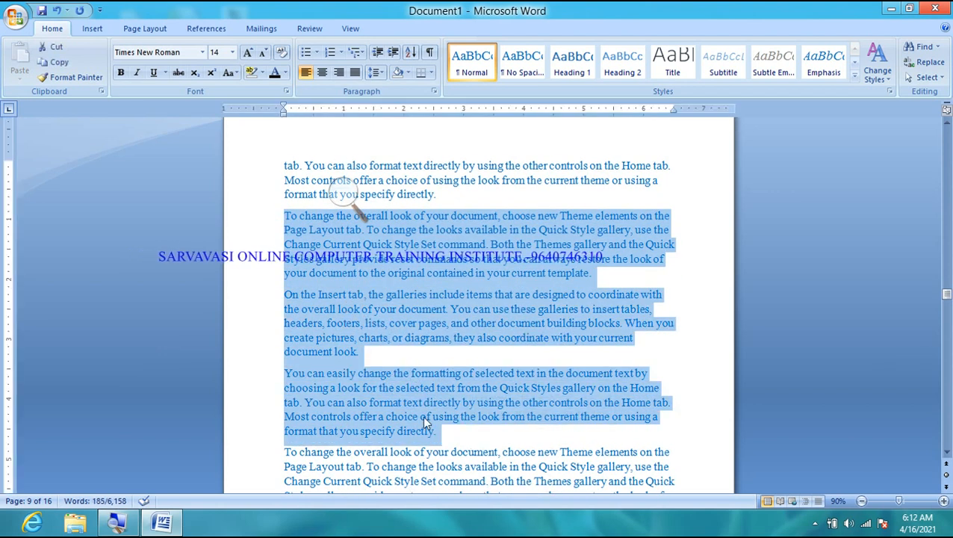
pyautogui.keyDown('ctrl'); pyautogui.scroll(1, 340, 380); pyautogui.keyUp('ctrl')
pyautogui.scroll(4, 340, 379)
pyautogui.scroll(4, 340, 379)
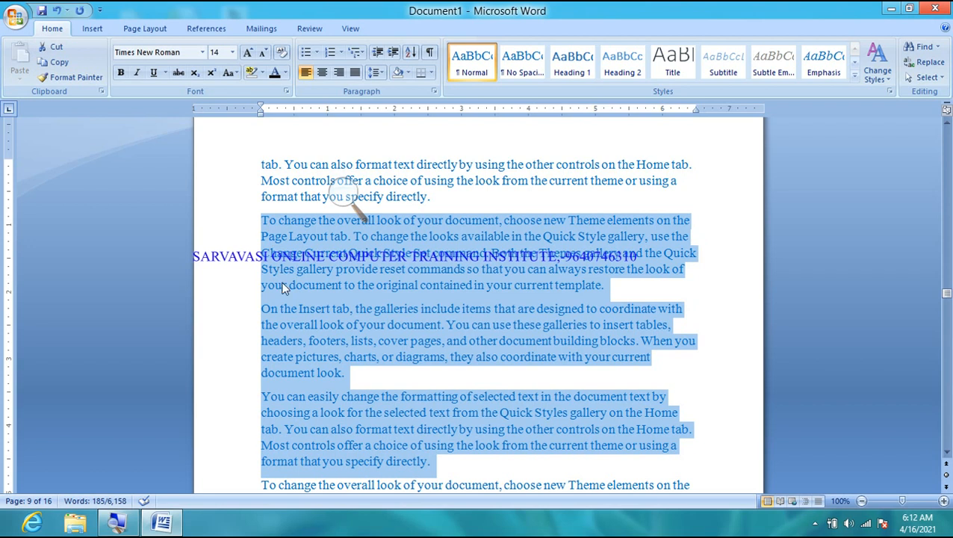
pyautogui.click(338, 193)
# - Change Spacing After for the selected page 9 paragraphs from 8 pt to 0 pt
pyautogui.click(358, 202)
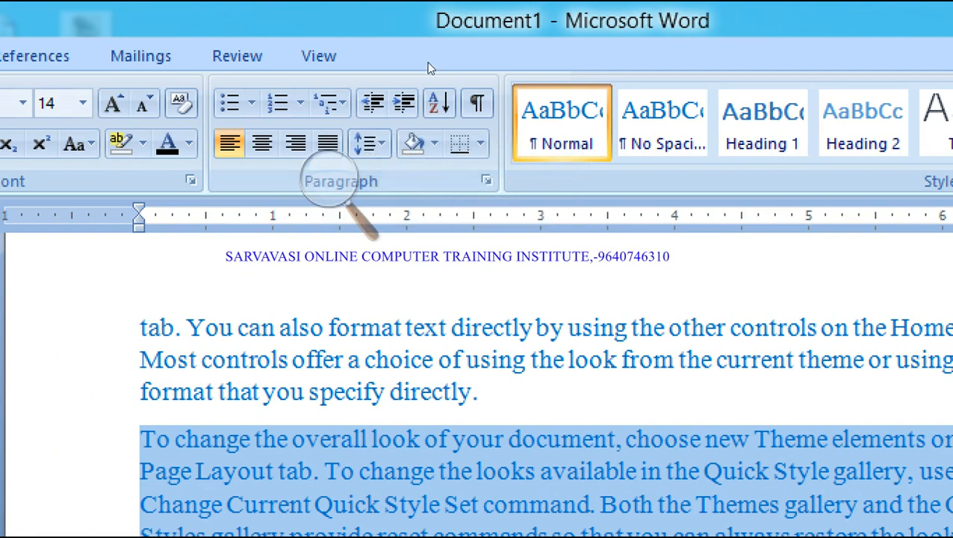
pyautogui.click(486, 180)
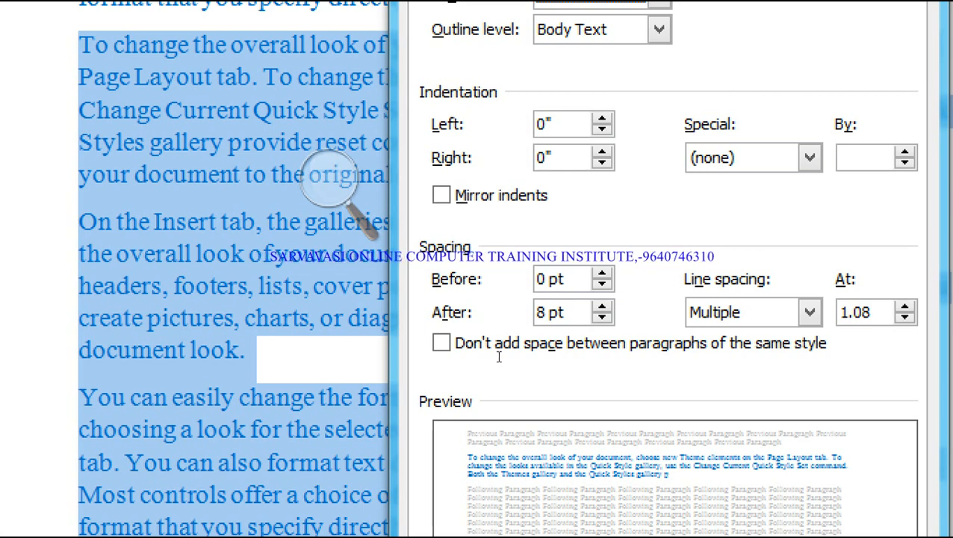
pyautogui.doubleClick(542, 312)
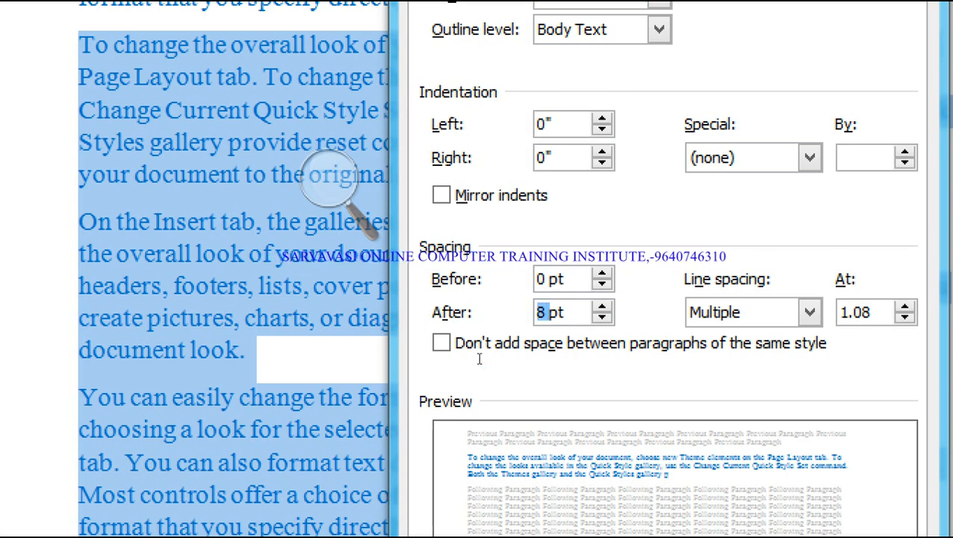
pyautogui.write('0')
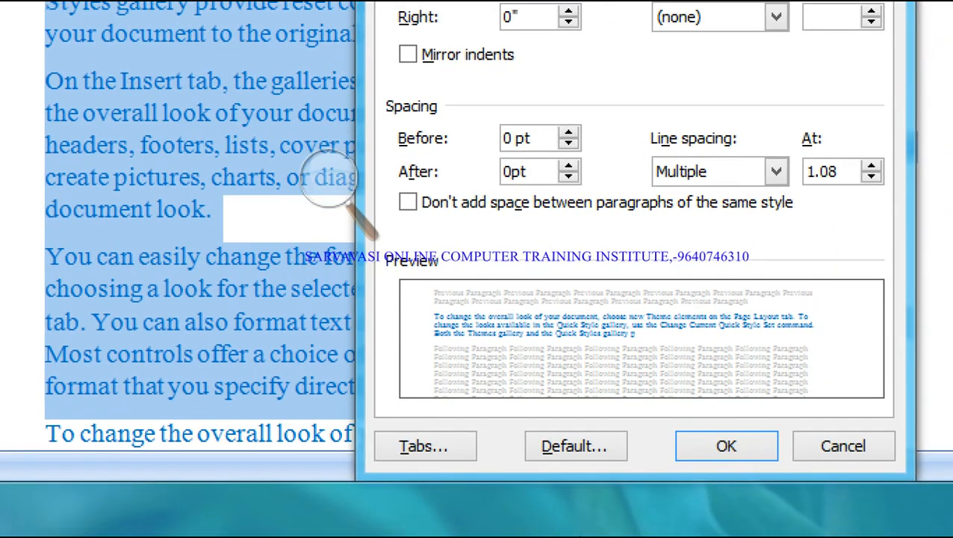
pyautogui.press('Return')
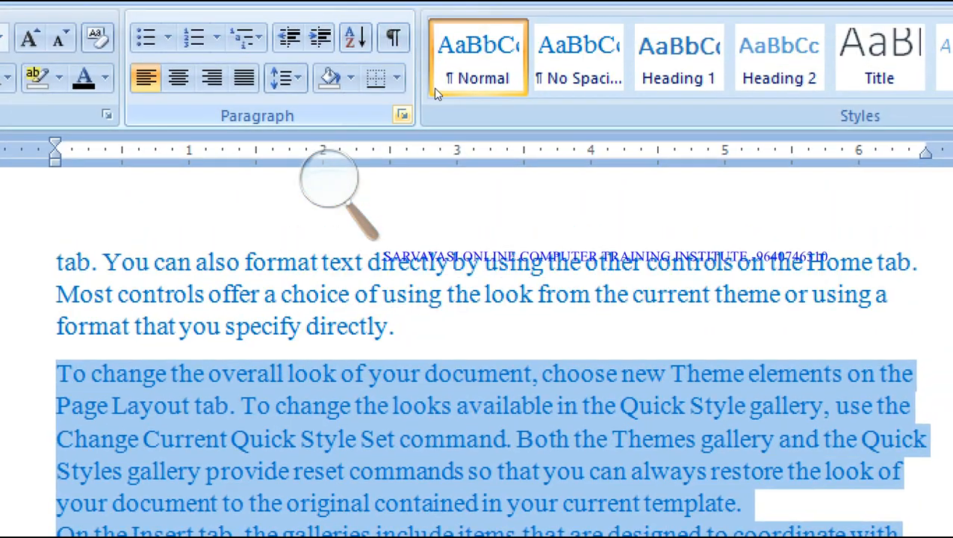
# - Try Spacing Before values of 0.5 pt and 1 pt, then settle on 24 pt
pyautogui.click(403, 115)
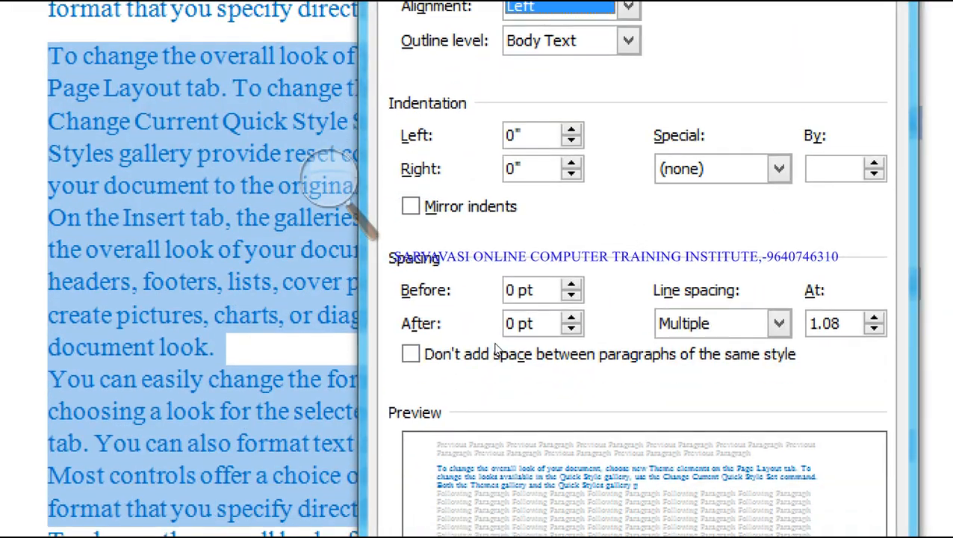
pyautogui.moveTo(516, 290); pyautogui.dragTo(412, 314)
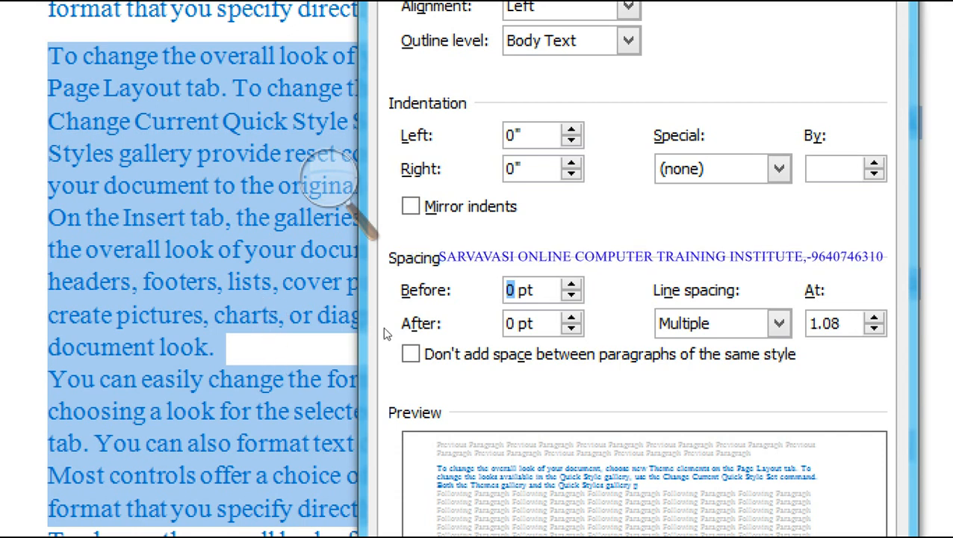
pyautogui.write('0.5')
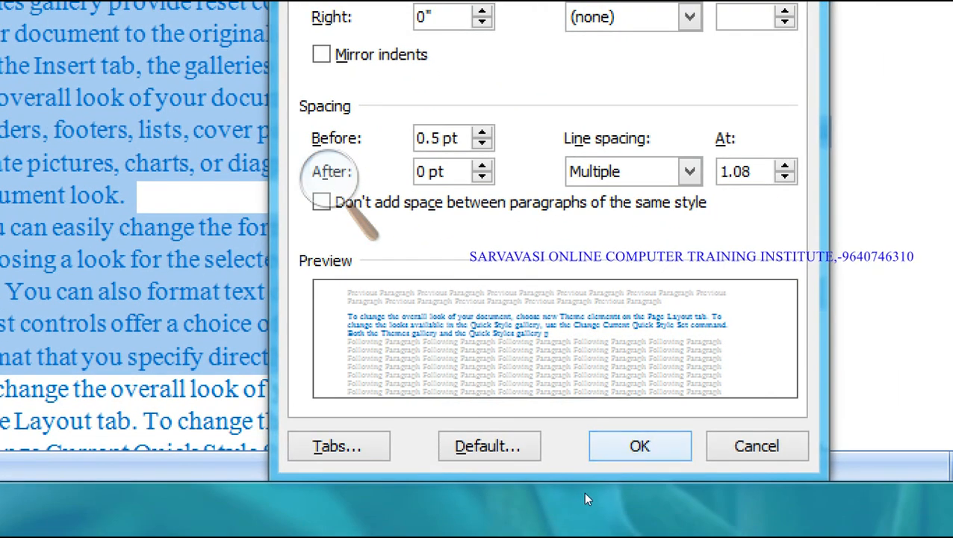
pyautogui.click(639, 446)
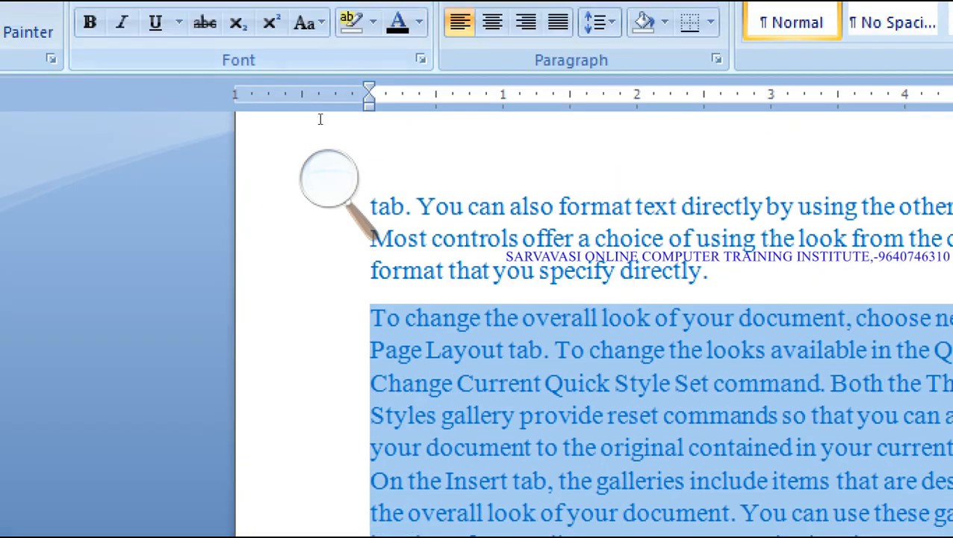
pyautogui.click(716, 59)
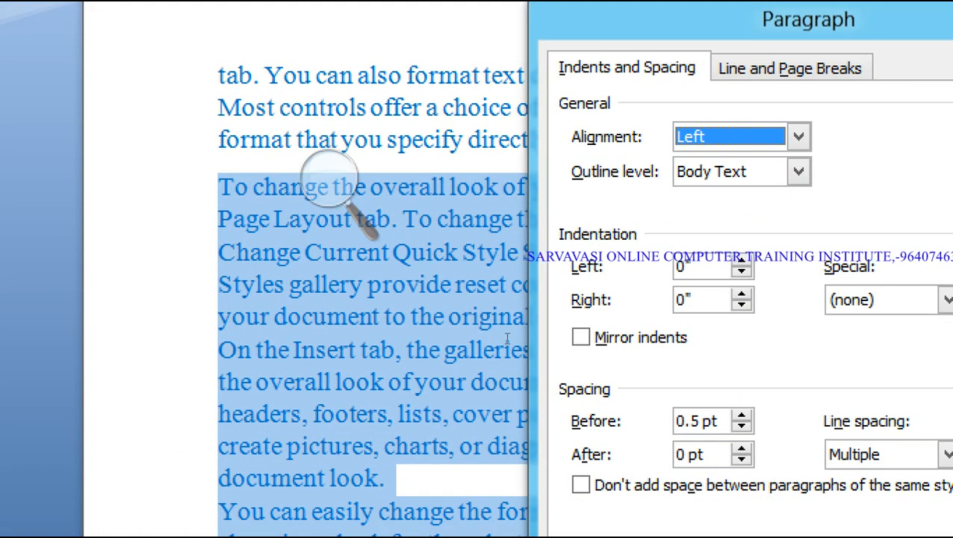
pyautogui.moveTo(512, 339); pyautogui.dragTo(431, 343)
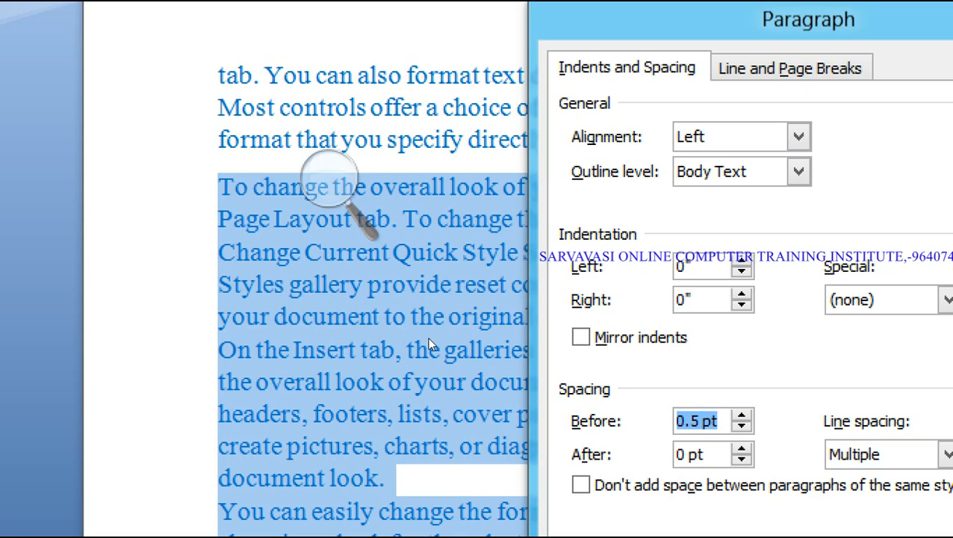
pyautogui.write('1')
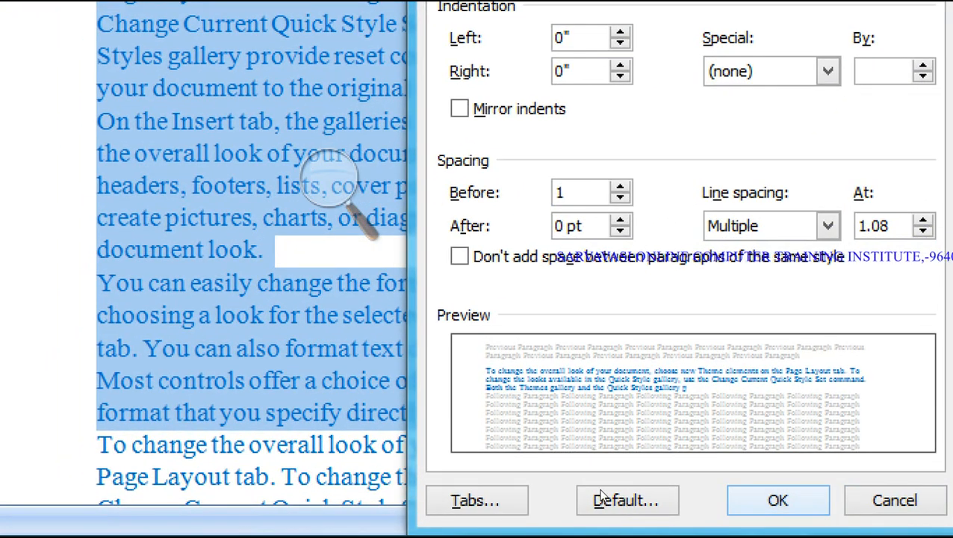
pyautogui.click(602, 493)
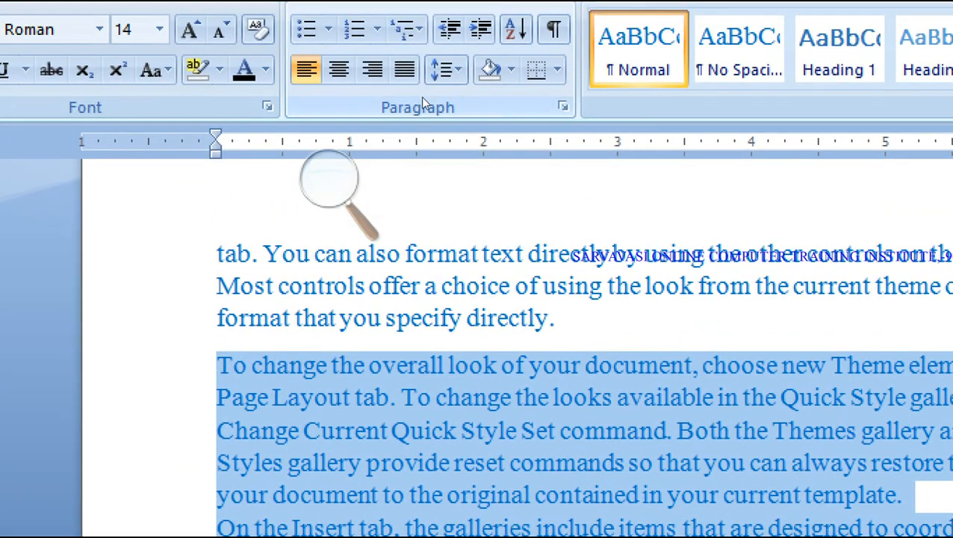
pyautogui.click(561, 107)
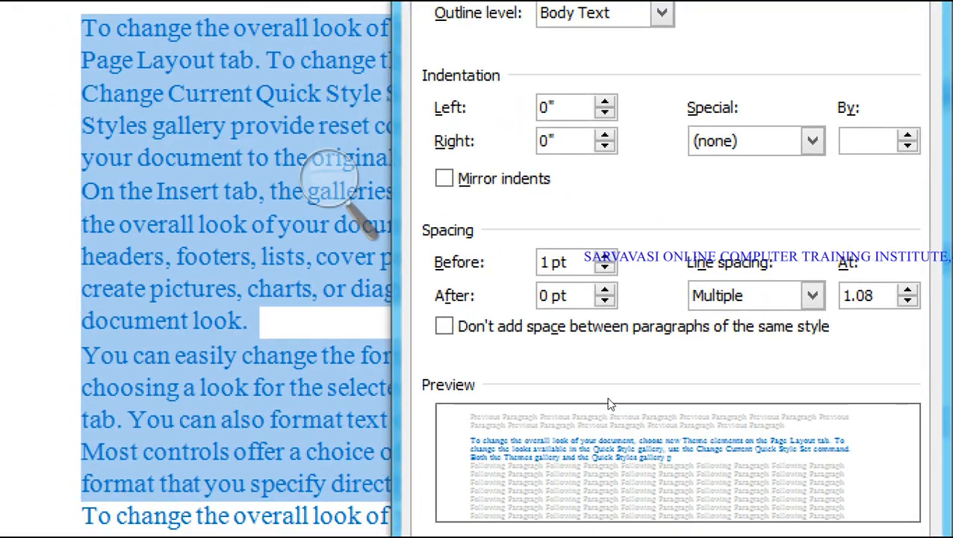
pyautogui.click(606, 256)
pyautogui.click(605, 256)
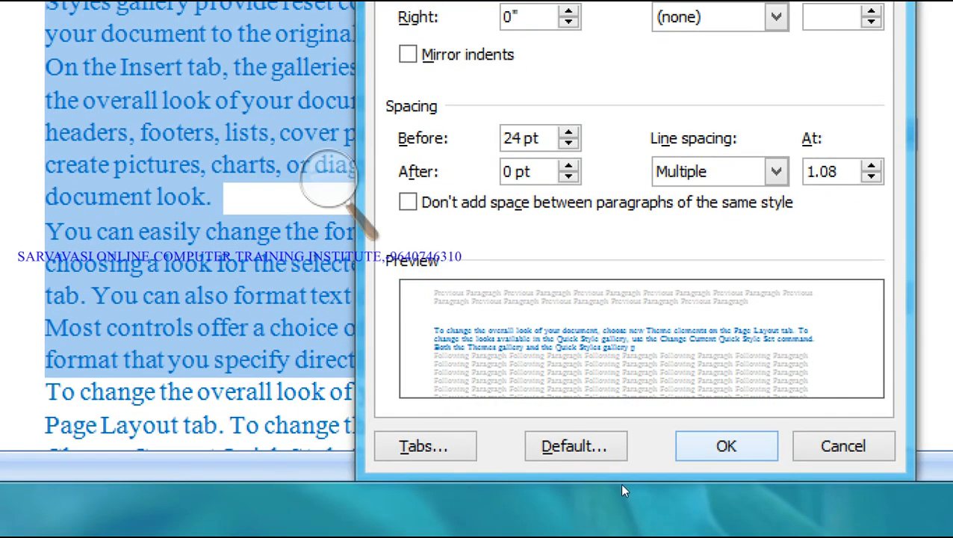
pyautogui.click(725, 445)
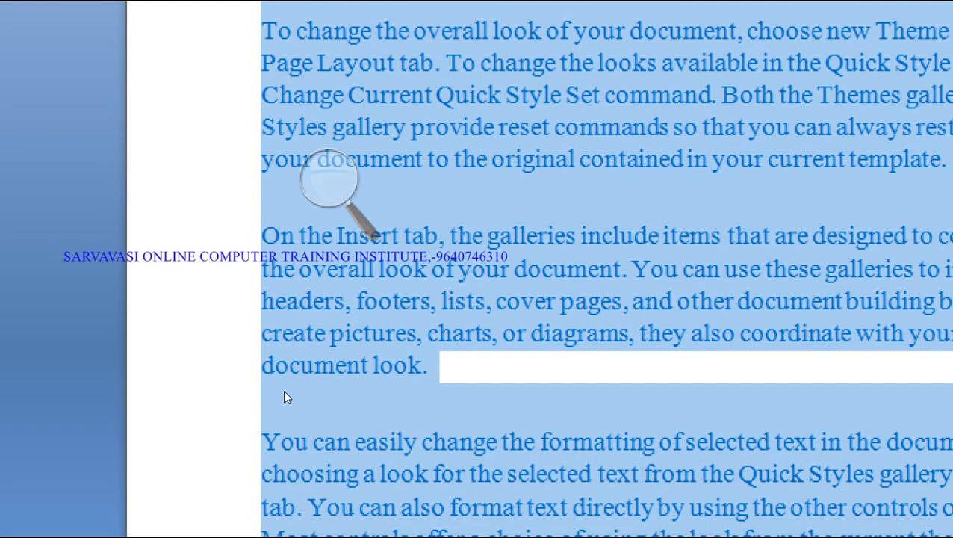
# - Apply Line Spacing's Remove Space Before Paragraph to the page 9 paragraphs
pyautogui.scroll(-1, 351, 534)
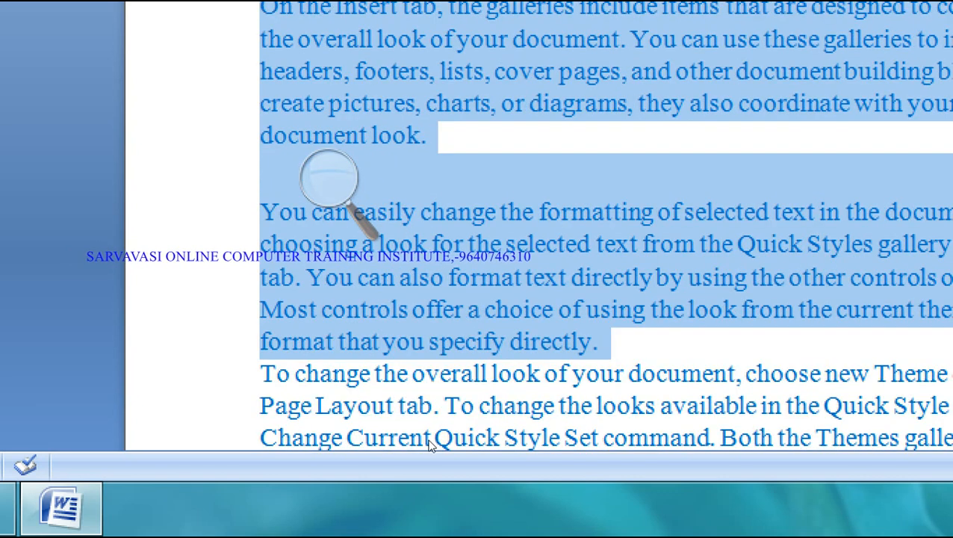
pyautogui.click(329, 188)
pyautogui.click(319, 200)
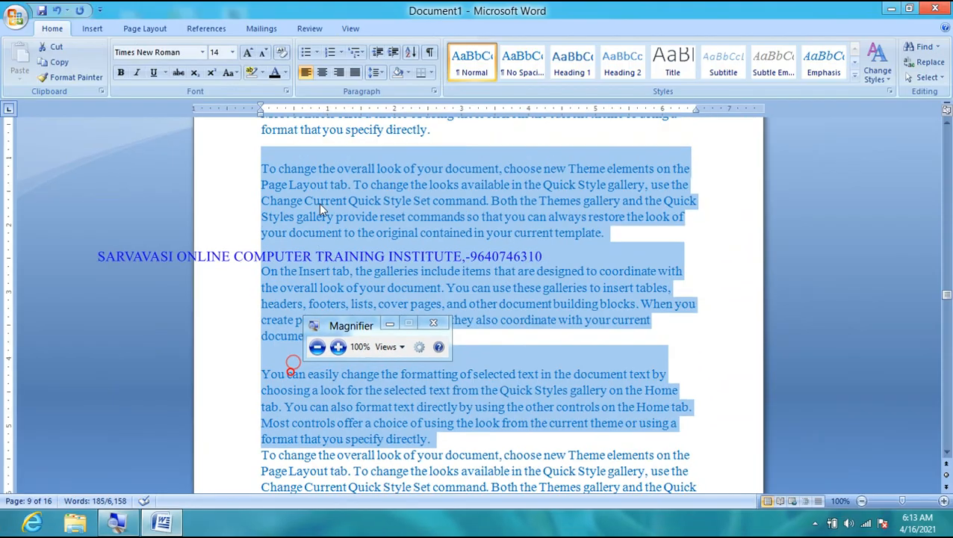
pyautogui.click(379, 75)
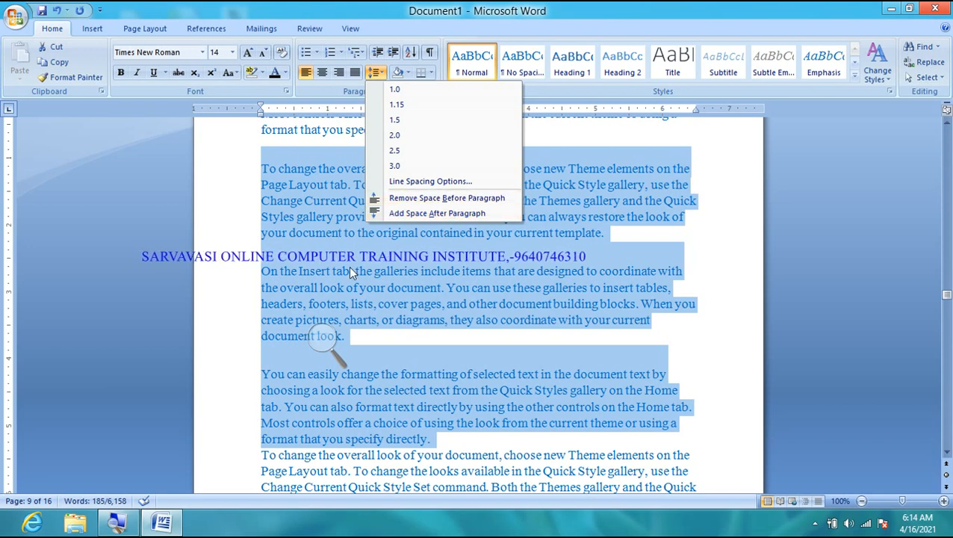
pyautogui.click(332, 340)
pyautogui.click(336, 348)
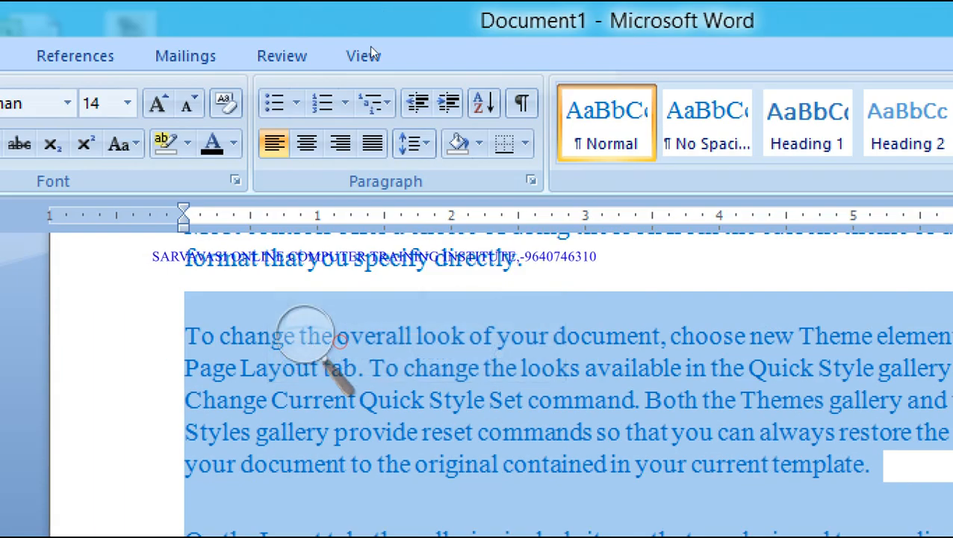
pyautogui.click(413, 143)
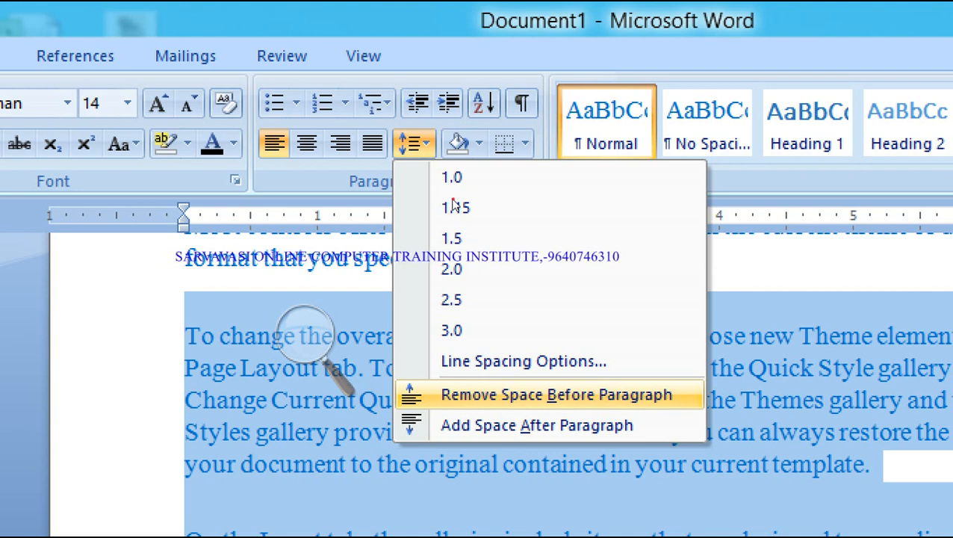
pyautogui.press('Return')
pyautogui.click(310, 339)
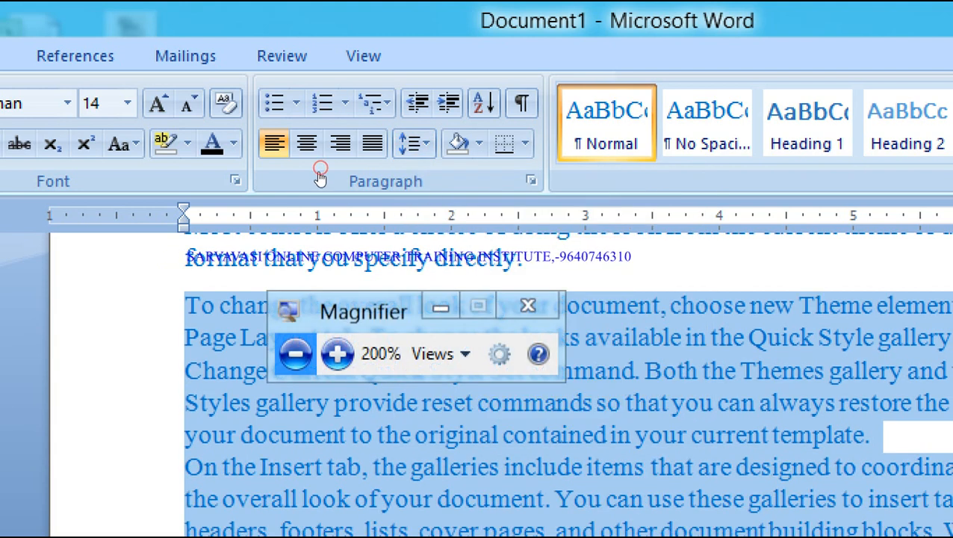
pyautogui.click(329, 294)
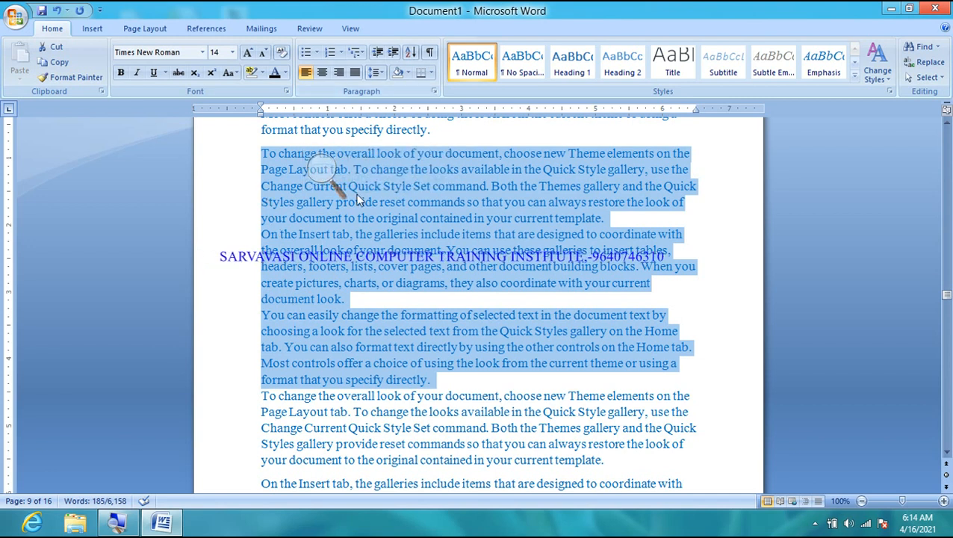
# - Apply Add Space Before Paragraph from the Line Spacing menu to the paragraphs
pyautogui.click(319, 169)
pyautogui.click(334, 178)
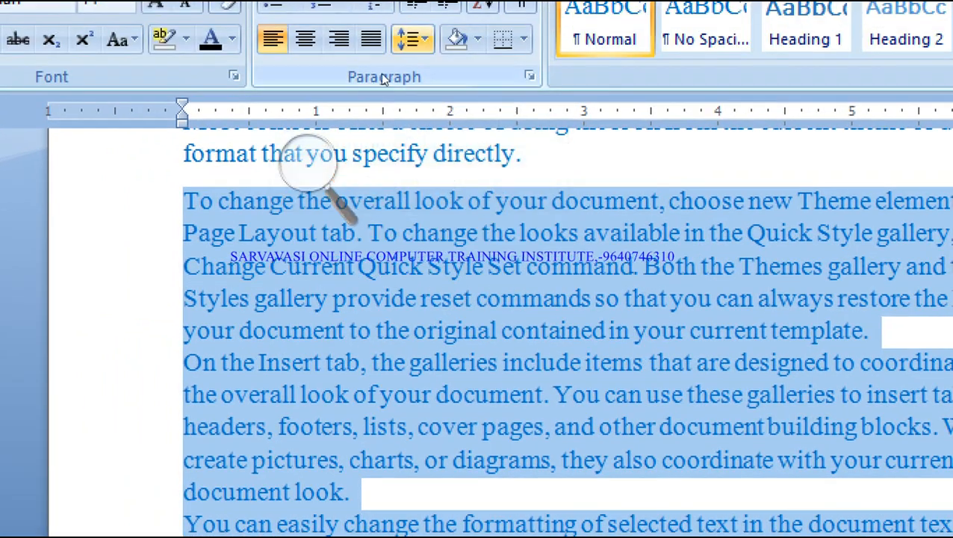
pyautogui.click(377, 73)
pyautogui.press('Down')
pyautogui.press('Return')
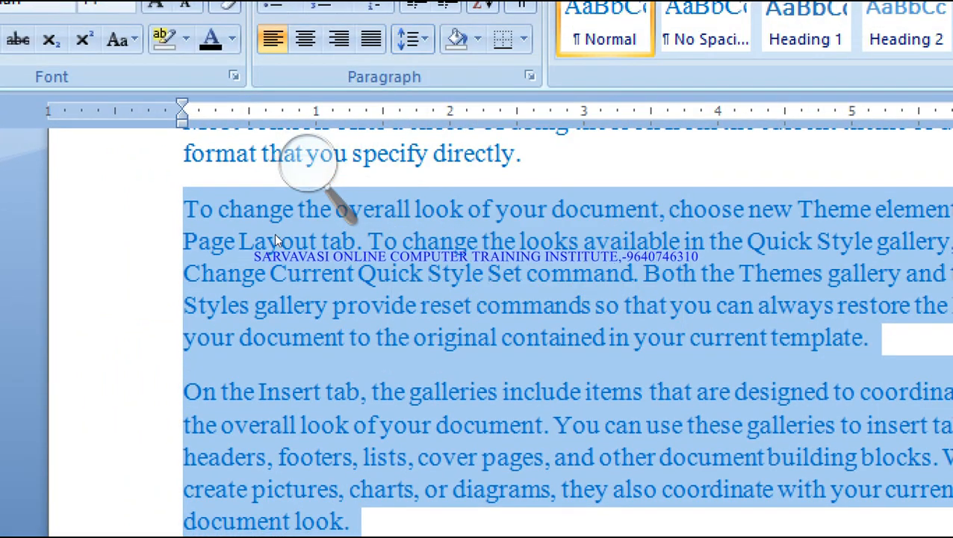
# - Raise the paragraphs' Spacing Before from 12 pt to 36 pt
pyautogui.click(529, 76)
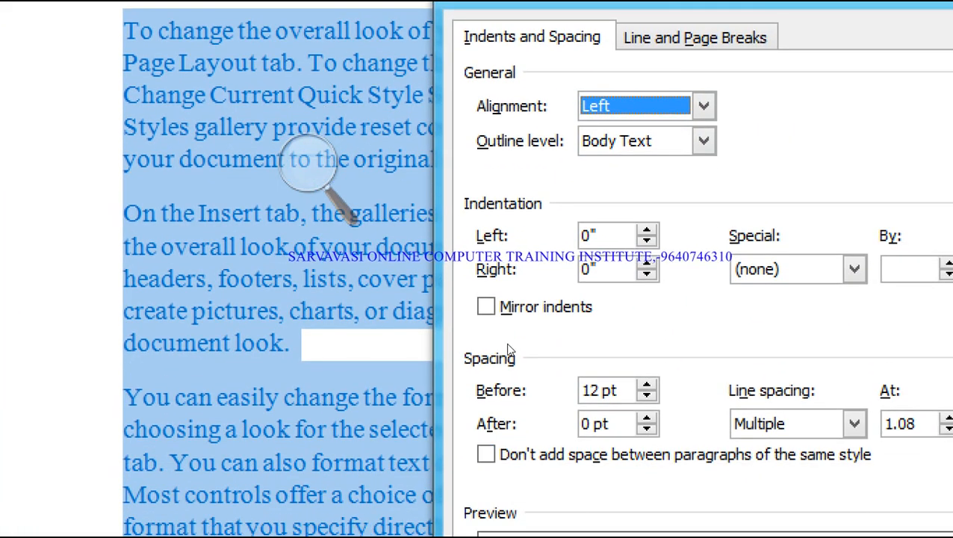
pyautogui.click(339, 221)
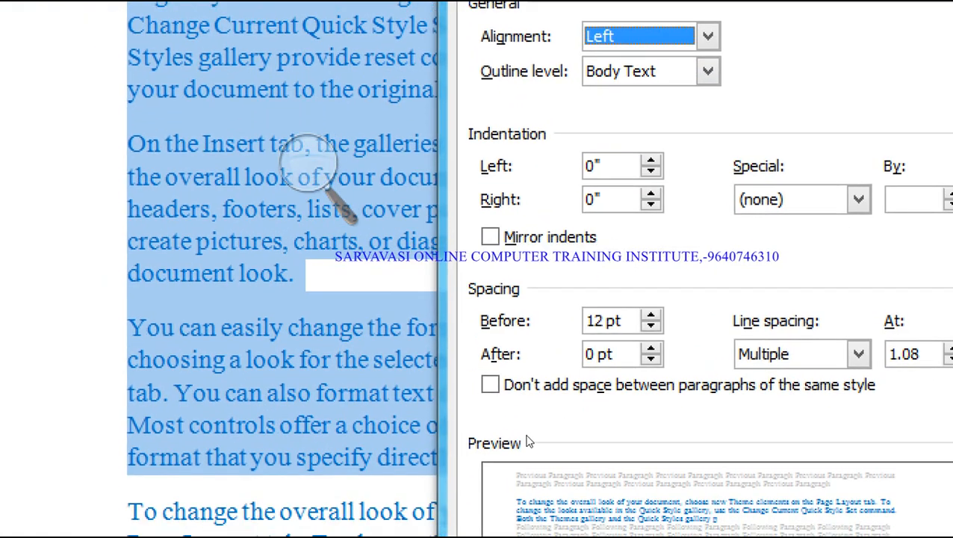
pyautogui.click(501, 329)
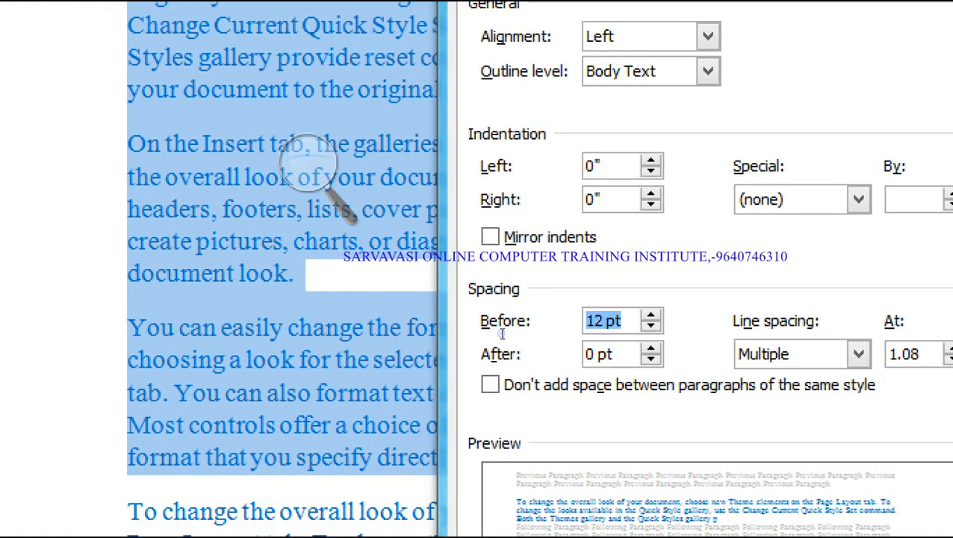
pyautogui.press('Up')
pyautogui.press('Up')
pyautogui.press('Up')
pyautogui.press('Up')
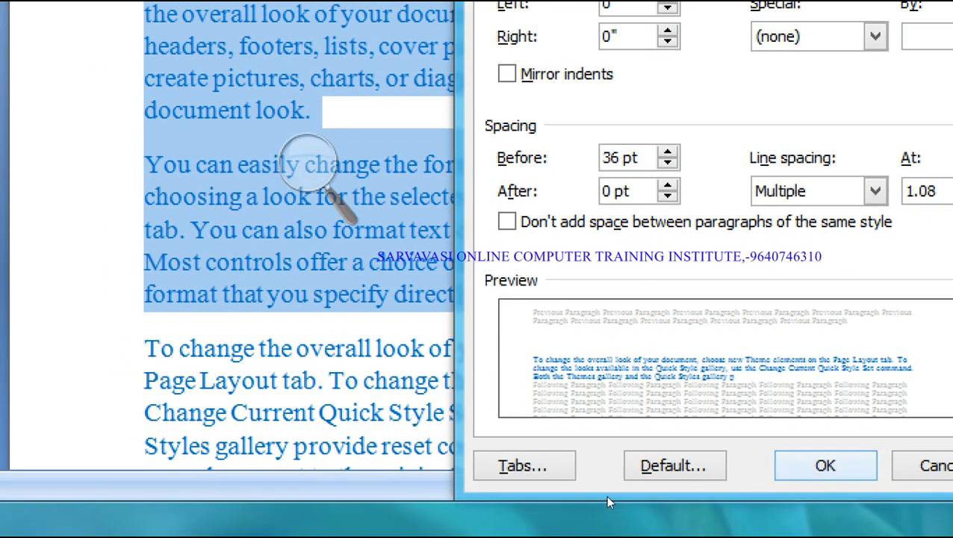
pyautogui.press('Return')
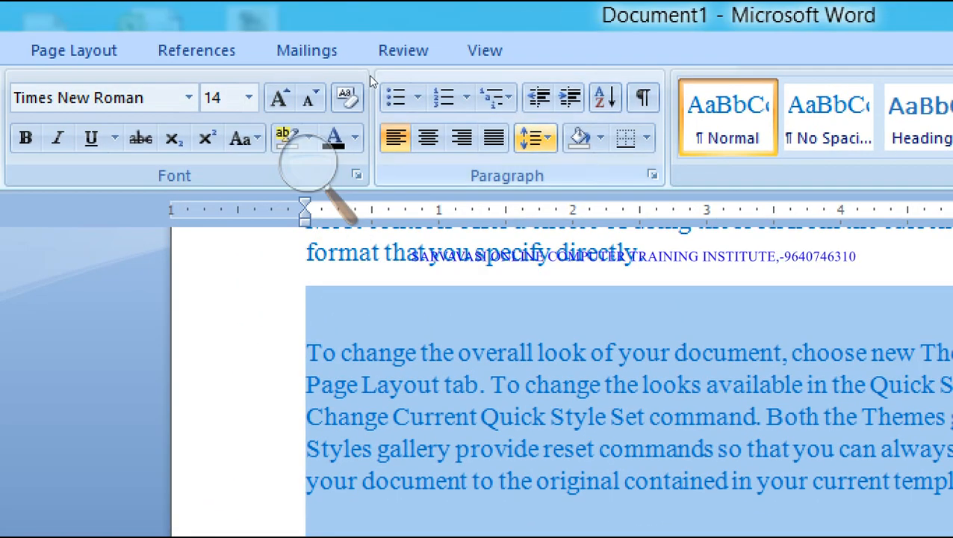
# - Remove the space before the paragraphs and give them 15 pt space after
pyautogui.click(377, 75)
pyautogui.click(677, 389)
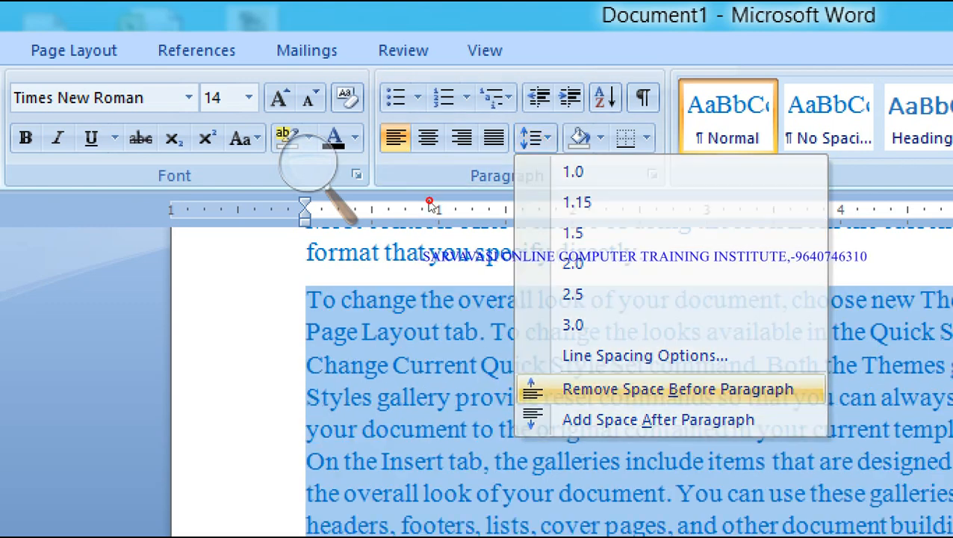
pyautogui.click(652, 174)
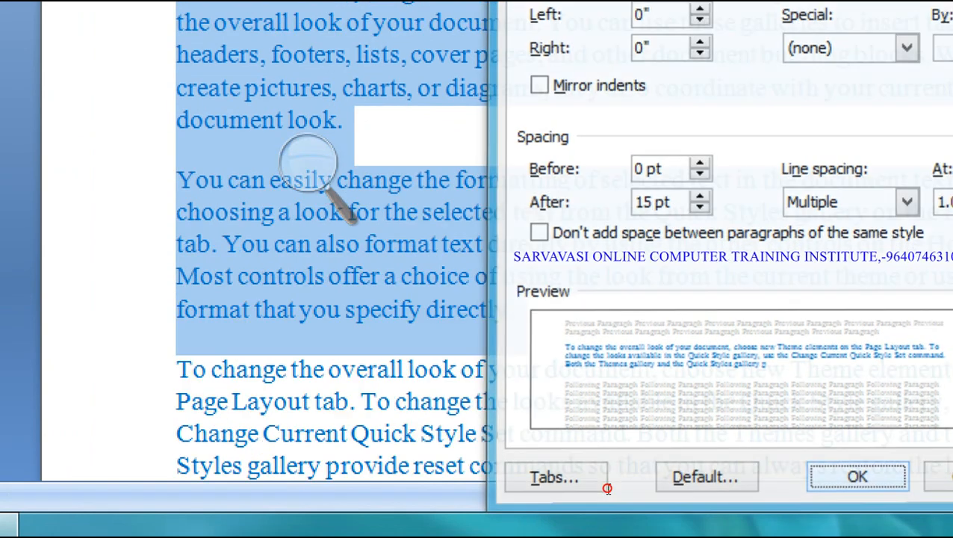
pyautogui.press('Return')
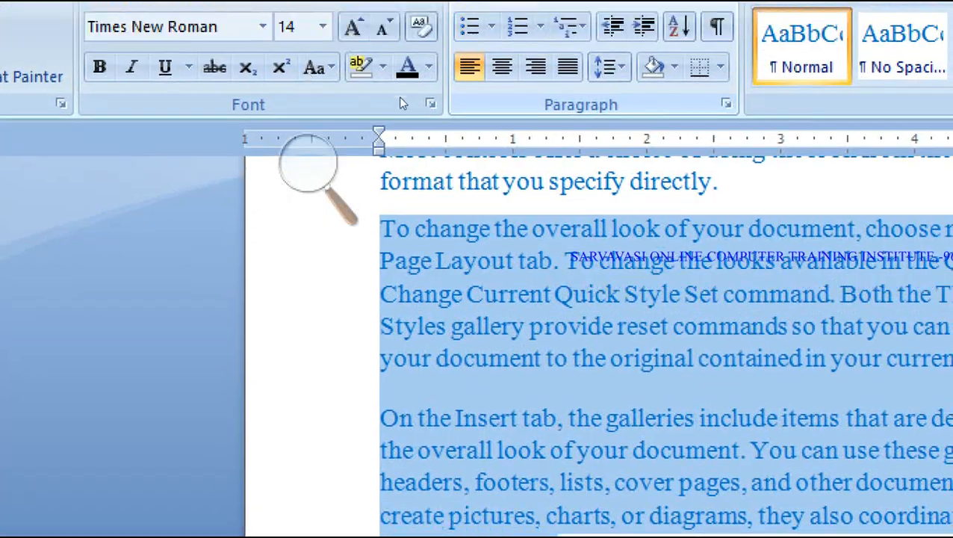
# - Set Spacing Before to 15 pt for the paragraphs
pyautogui.click(726, 104)
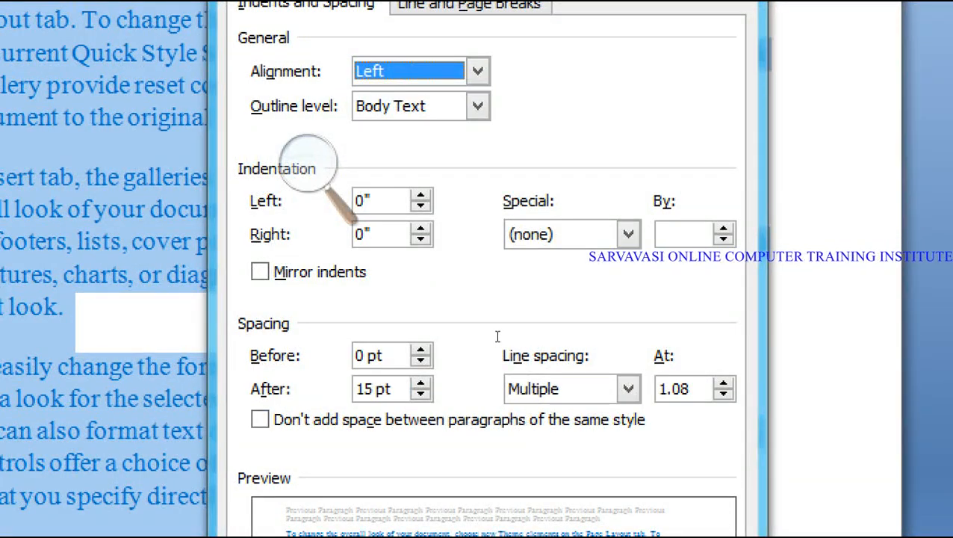
pyautogui.moveTo(369, 356); pyautogui.dragTo(497, 336)
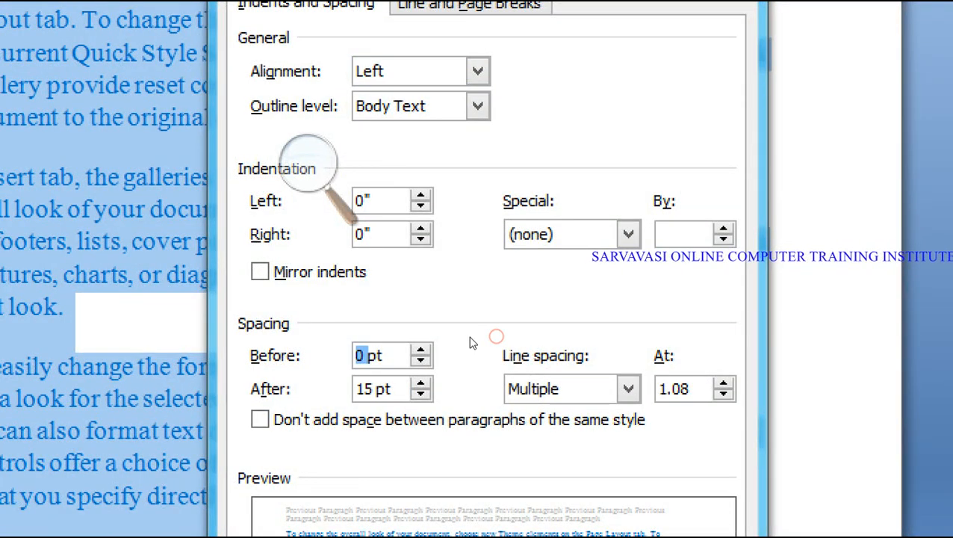
pyautogui.write('15')
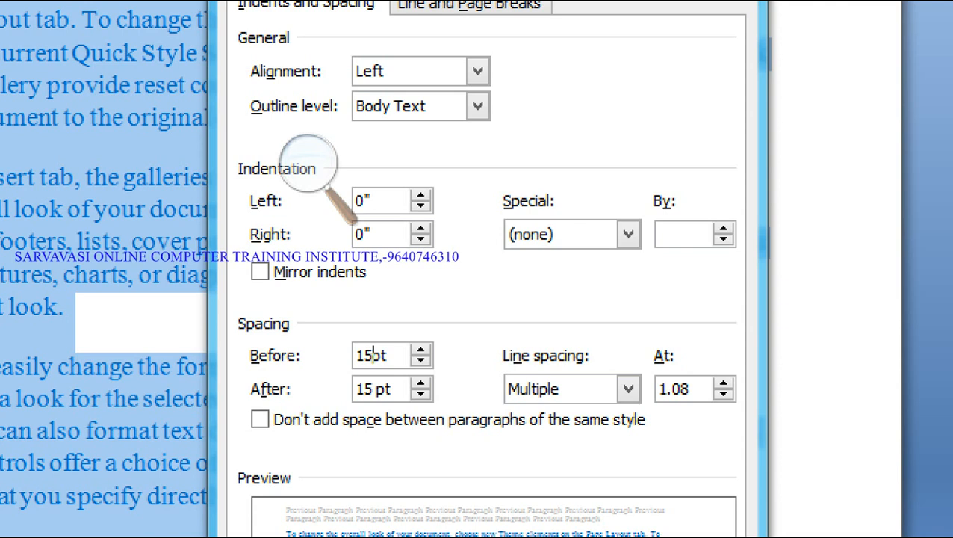
pyautogui.press('Return')
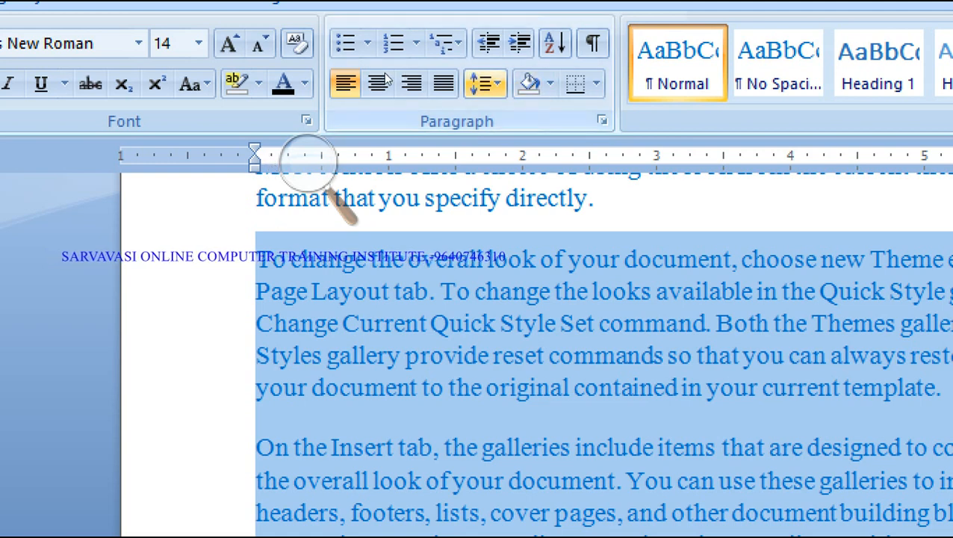
pyautogui.click(603, 120)
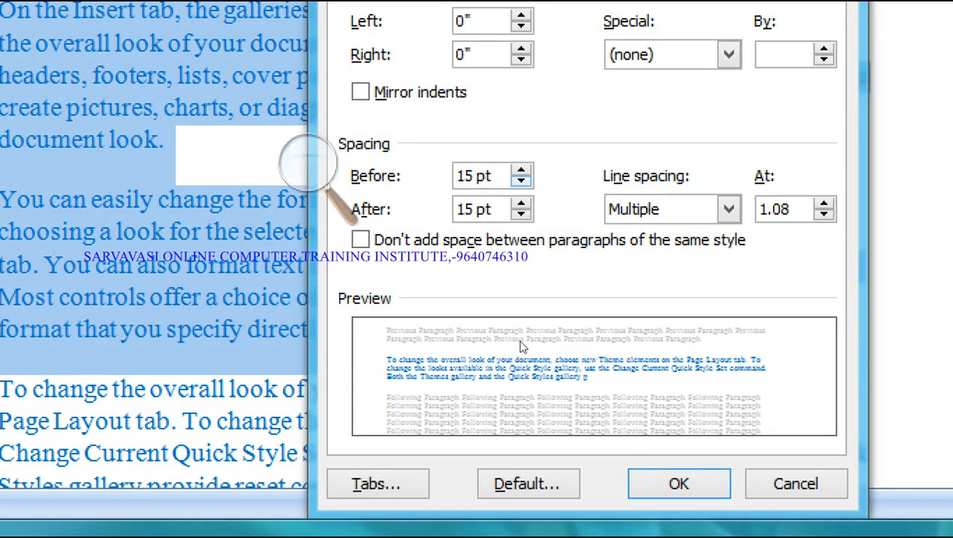
# - Set the paragraphs' line spacing to Single, then change it to Double
pyautogui.click(729, 209)
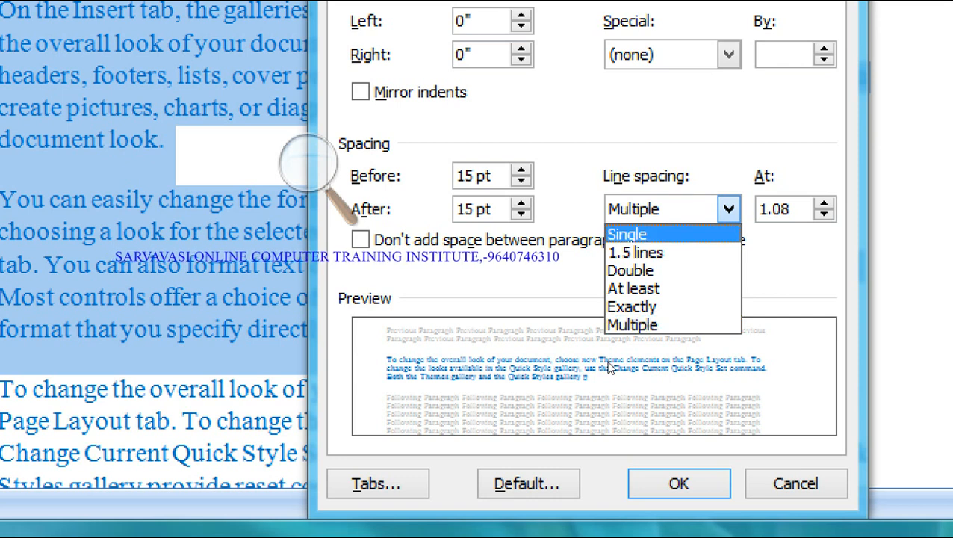
pyautogui.click(627, 234)
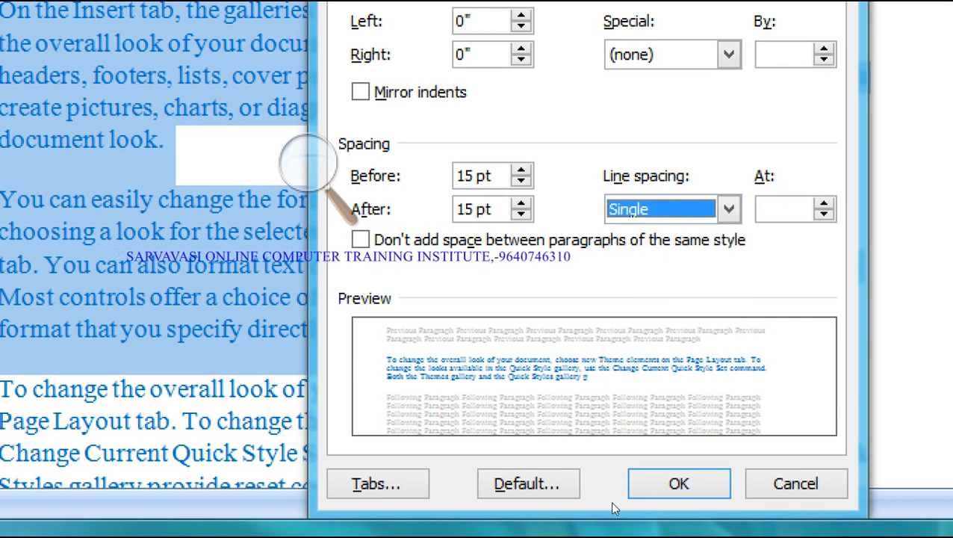
pyautogui.click(672, 487)
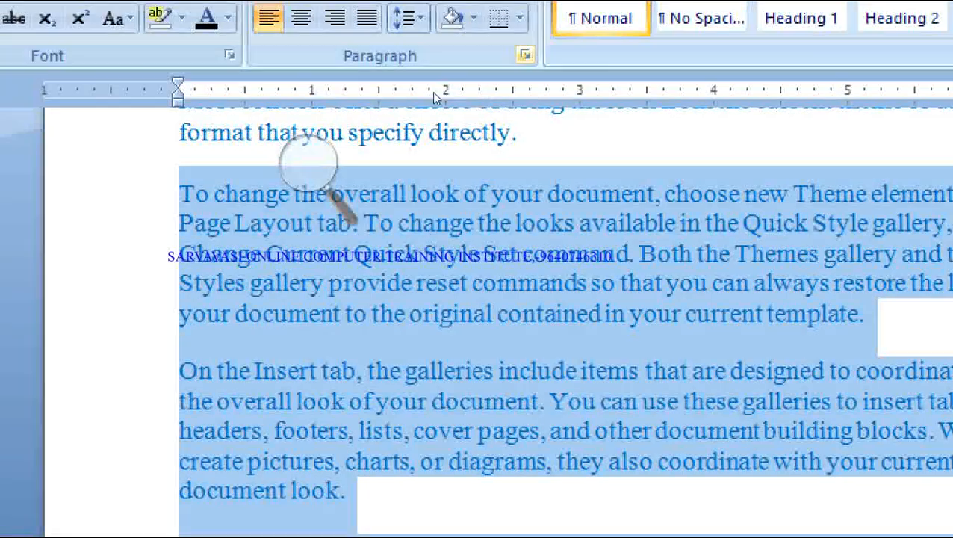
pyautogui.click(525, 54)
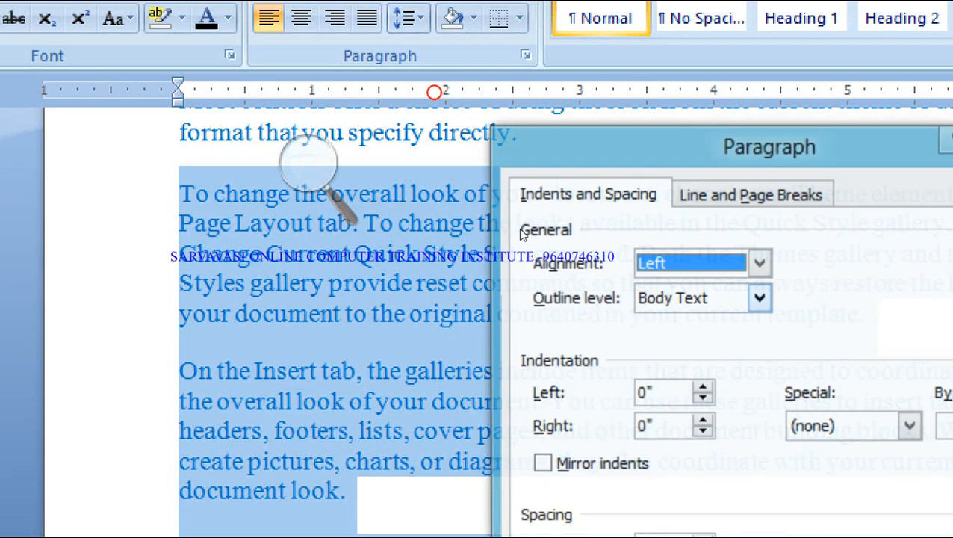
pyautogui.click(737, 215)
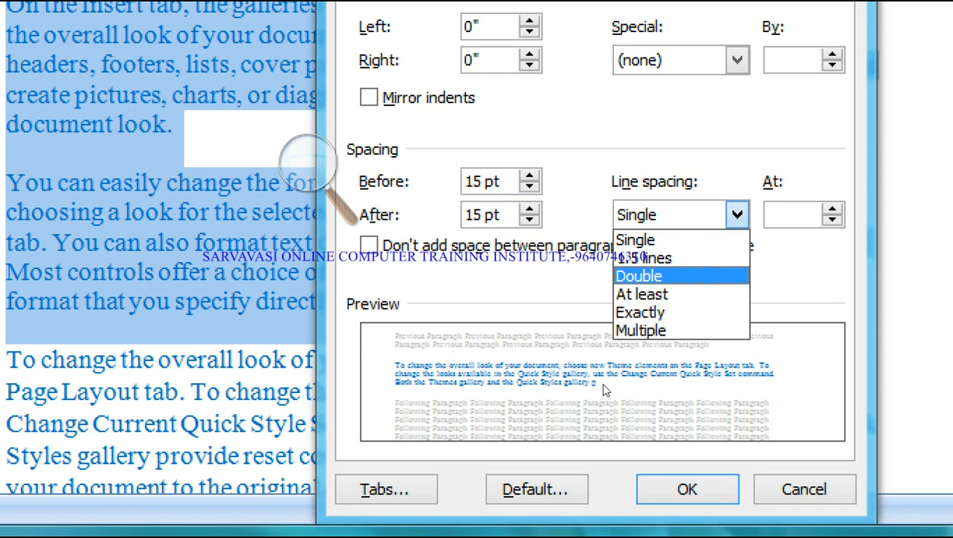
pyautogui.click(639, 276)
pyautogui.click(688, 489)
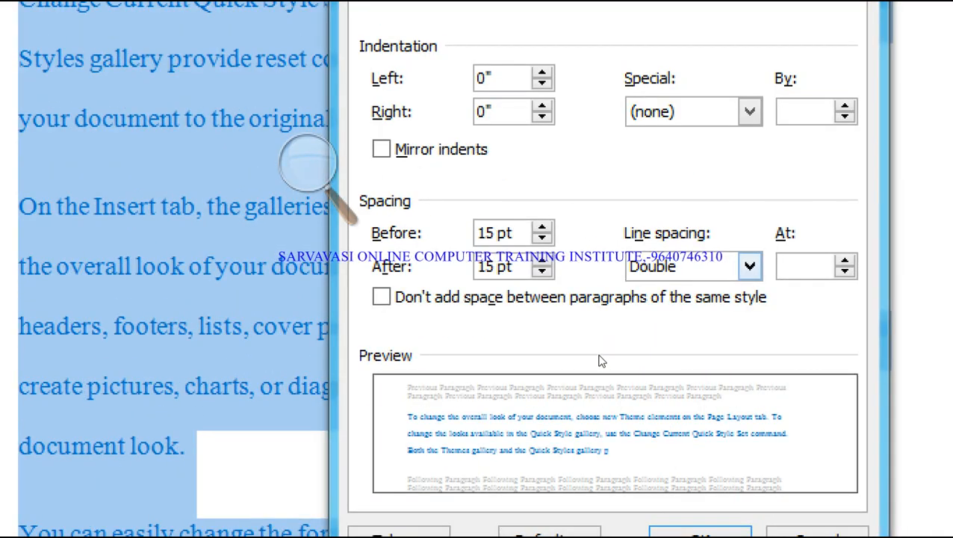
# - Try At least line spacing, then apply Single line spacing instead
pyautogui.click(750, 267)
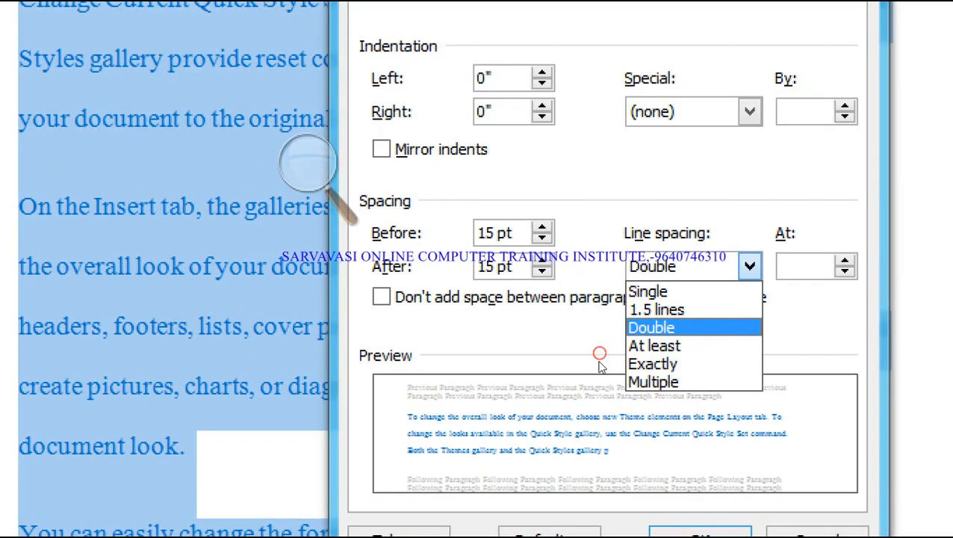
pyautogui.click(748, 346)
pyautogui.click(750, 267)
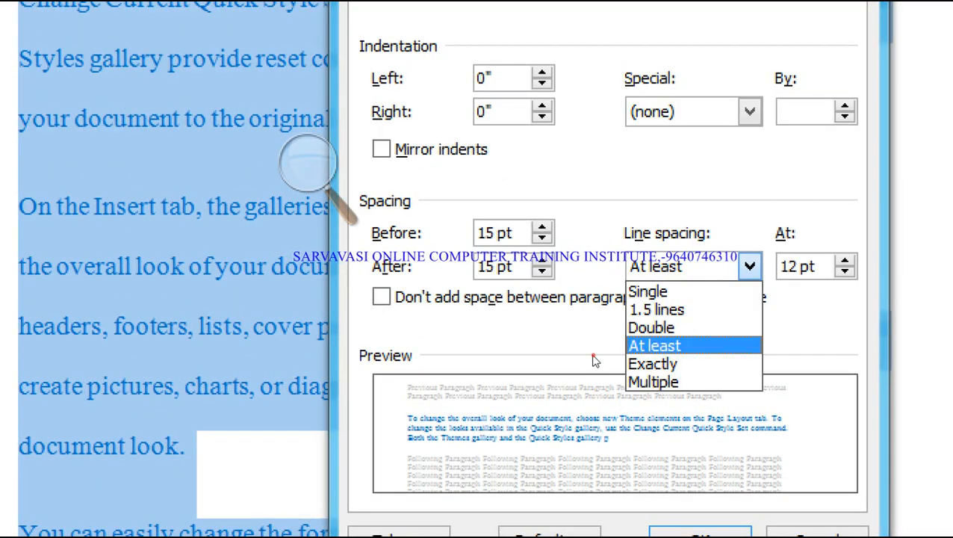
pyautogui.click(747, 291)
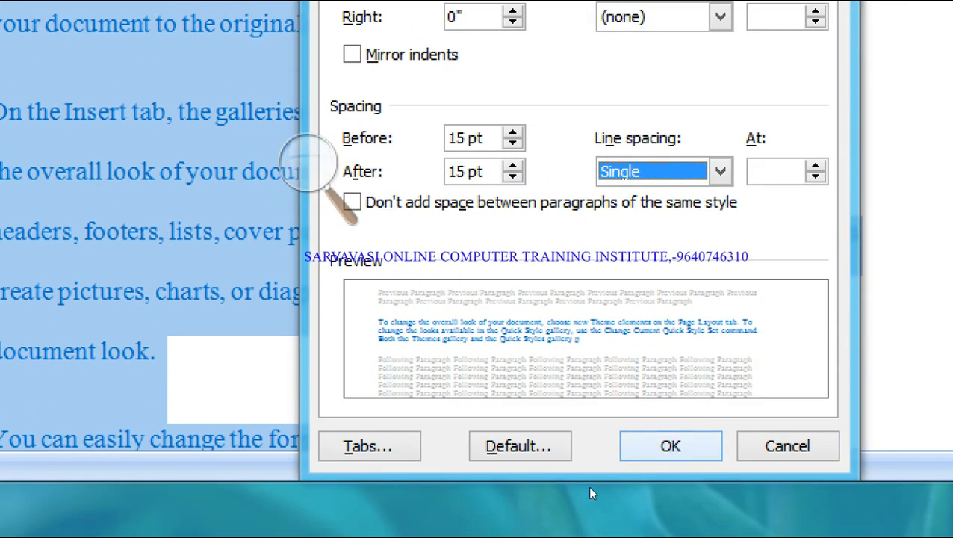
pyautogui.click(670, 446)
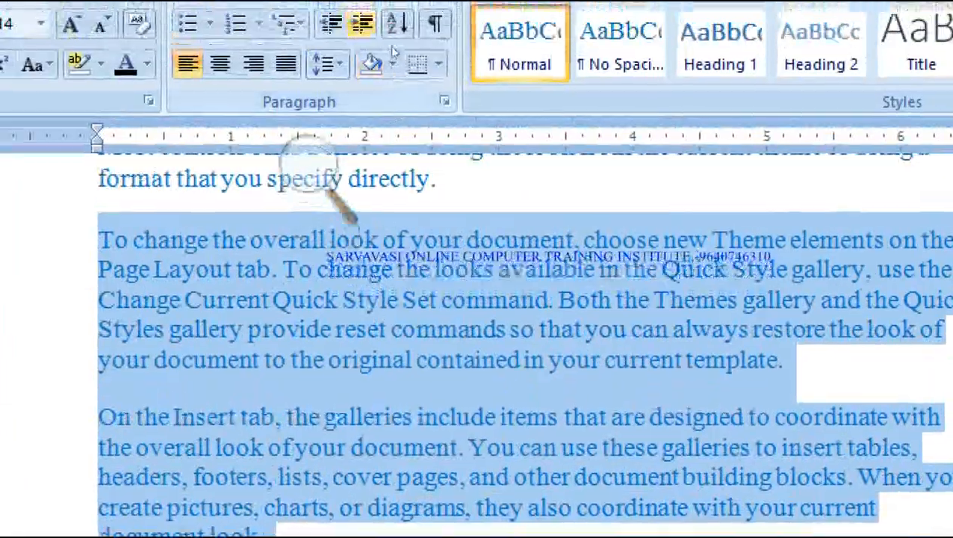
# - Apply Multiple line spacing with the At value raised to 3.5
pyautogui.click(442, 98)
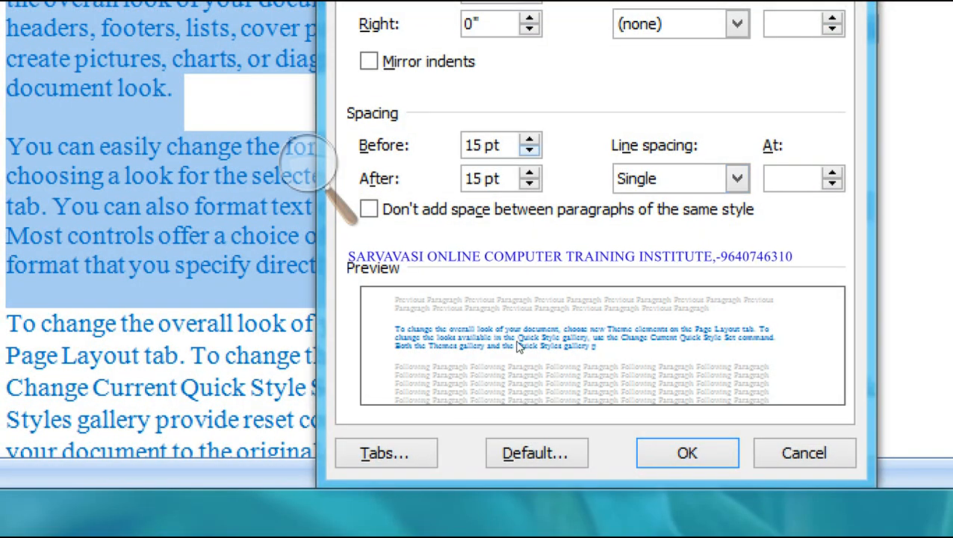
pyautogui.click(737, 178)
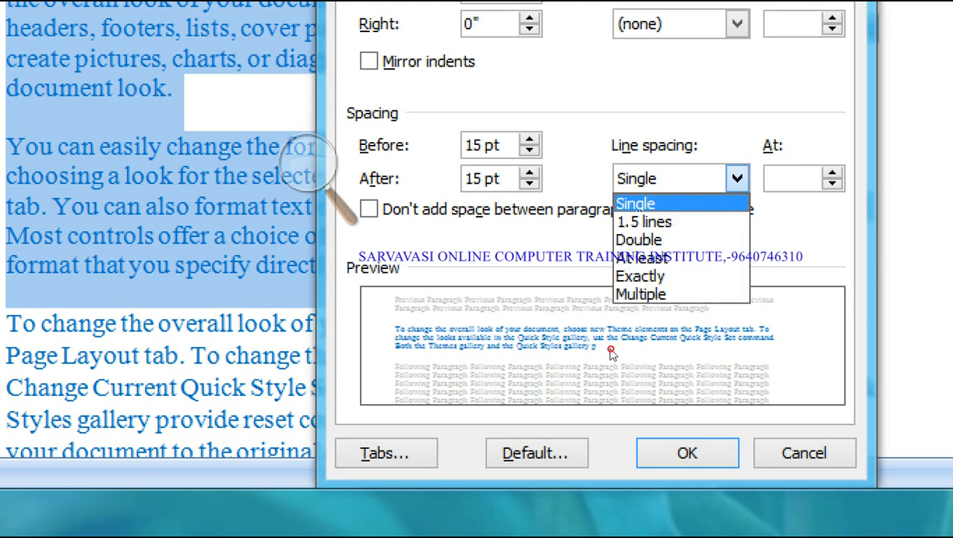
pyautogui.click(703, 293)
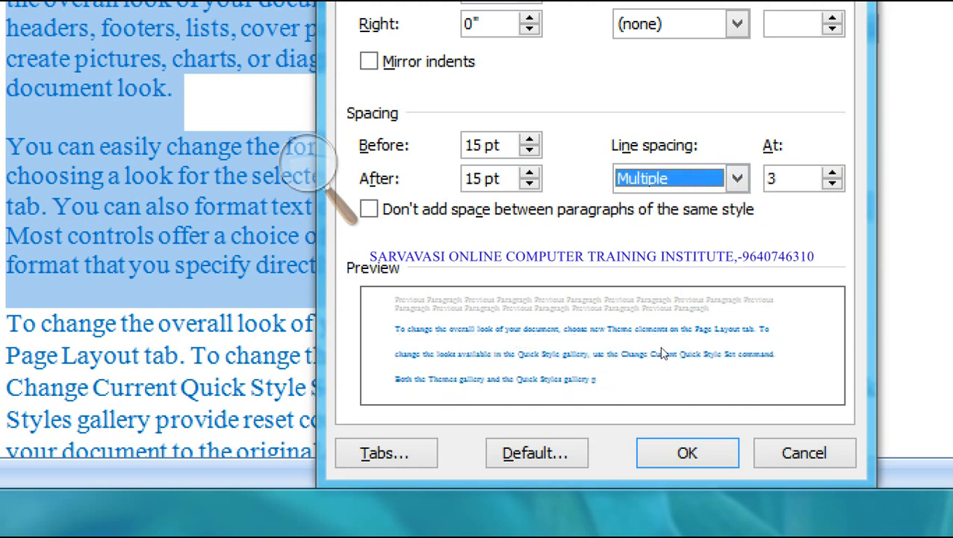
pyautogui.doubleClick(803, 178)
pyautogui.click(832, 172)
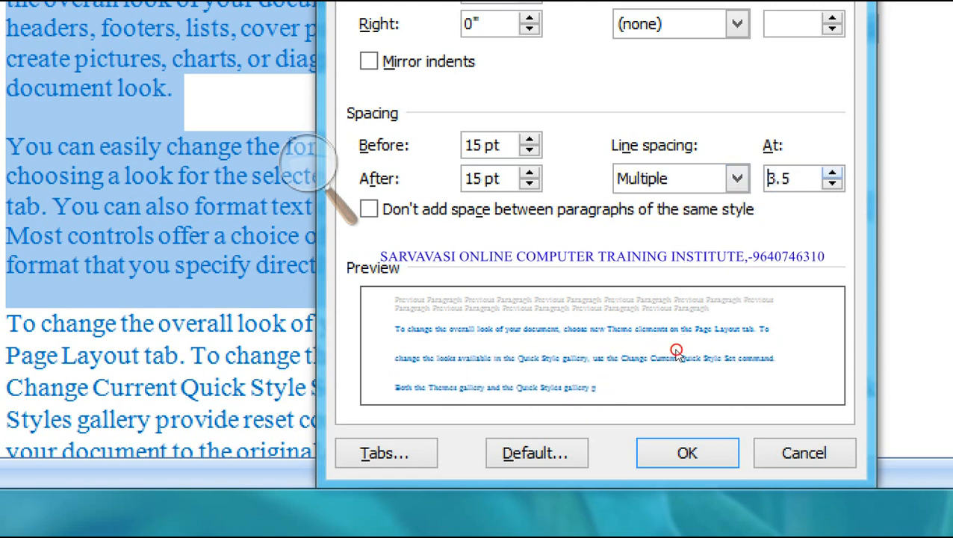
pyautogui.click(688, 453)
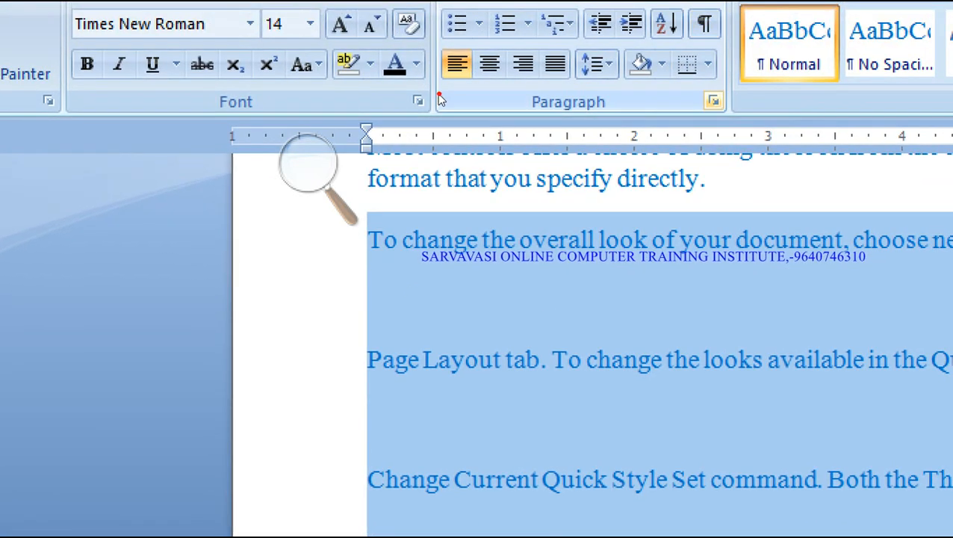
# - Return the page 9 paragraphs to Single line spacing and reopen the Paragraph dialog
pyautogui.click(739, 32)
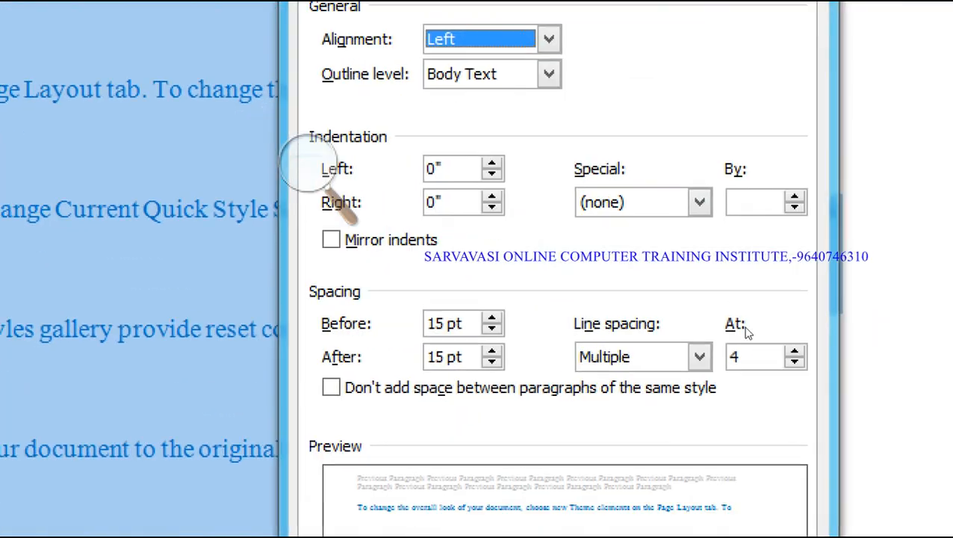
pyautogui.click(674, 295)
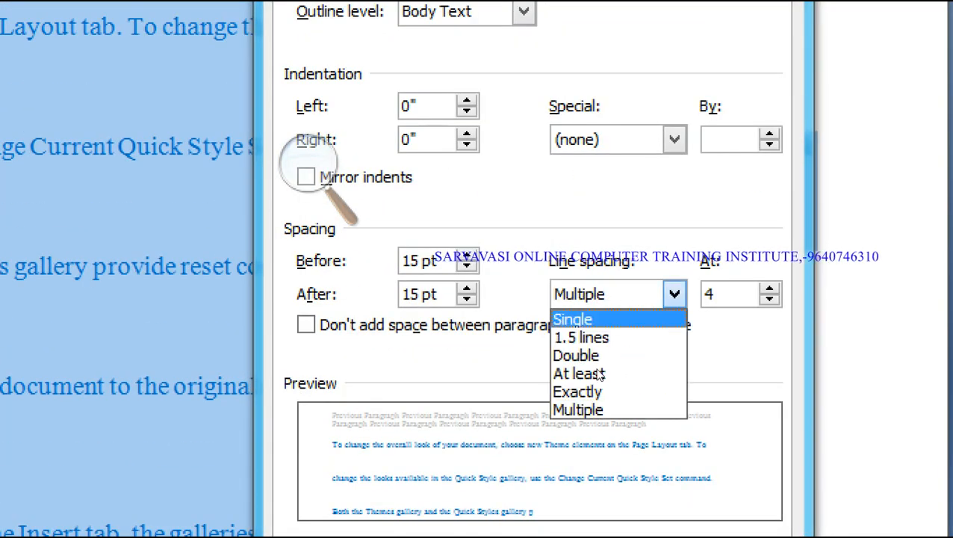
pyautogui.click(604, 319)
pyautogui.click(609, 445)
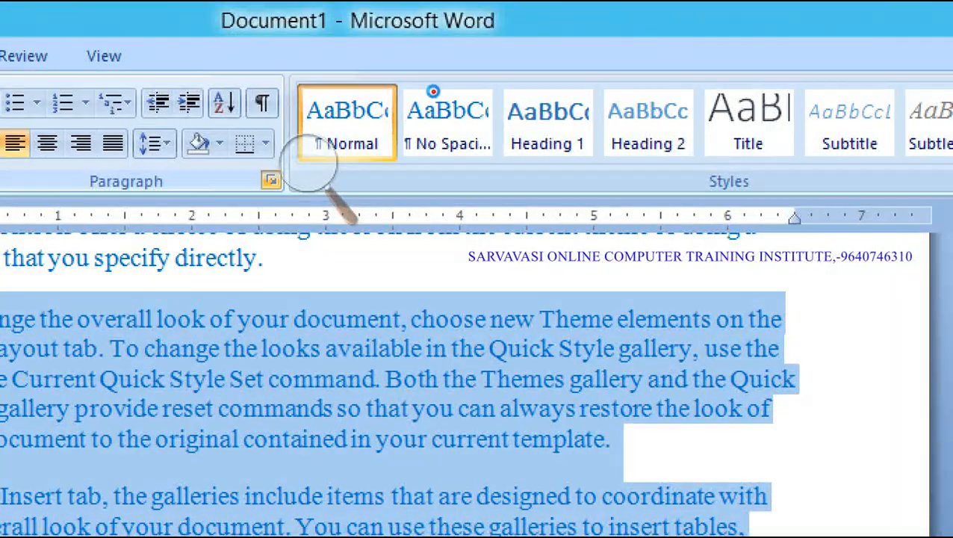
pyautogui.click(270, 183)
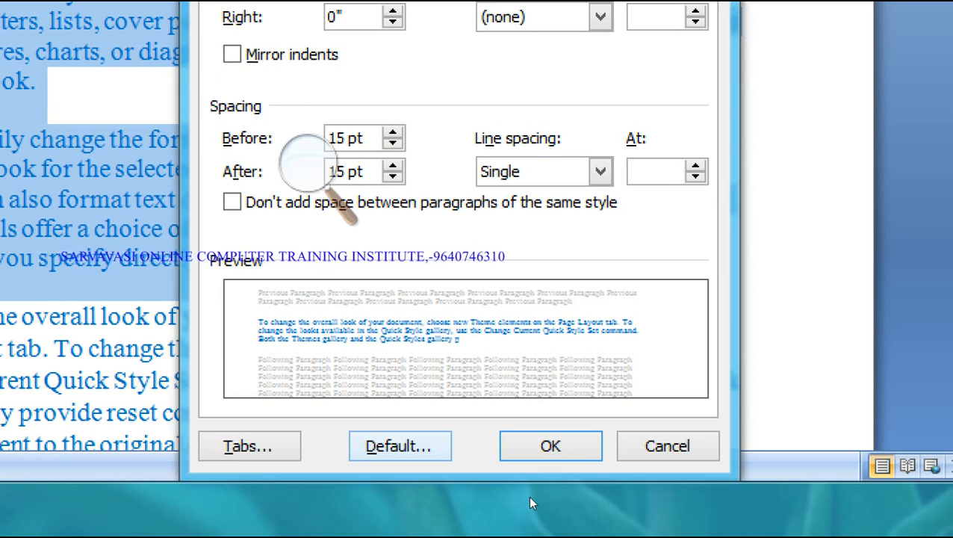
# - Save the current paragraph settings as the Normal template default, confirming with Yes
pyautogui.click(475, 356)
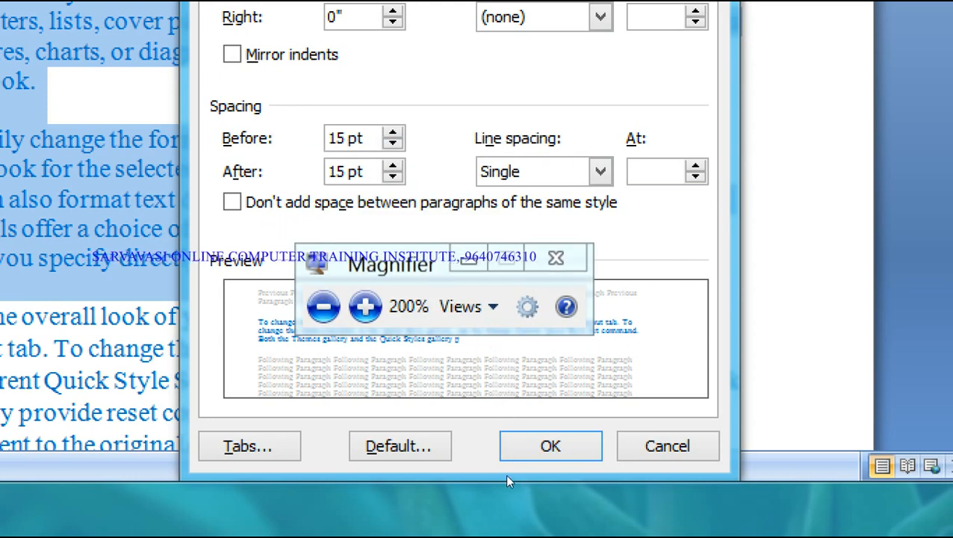
pyautogui.click(399, 446)
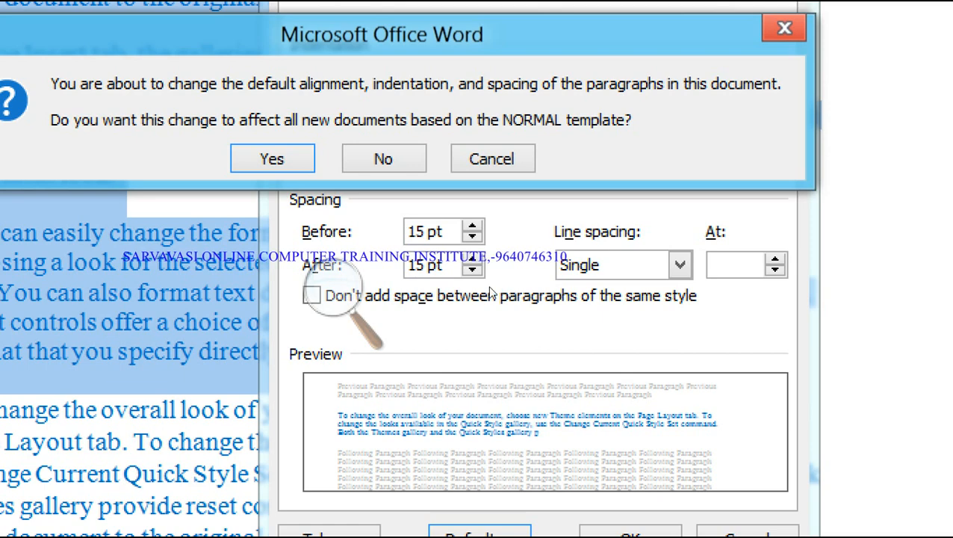
pyautogui.click(433, 298)
pyautogui.click(446, 370)
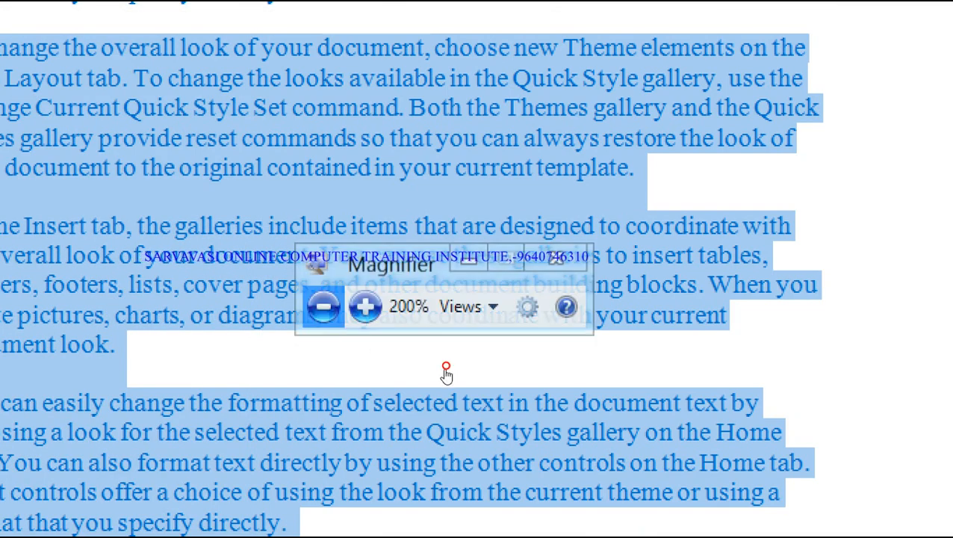
pyautogui.click(447, 373)
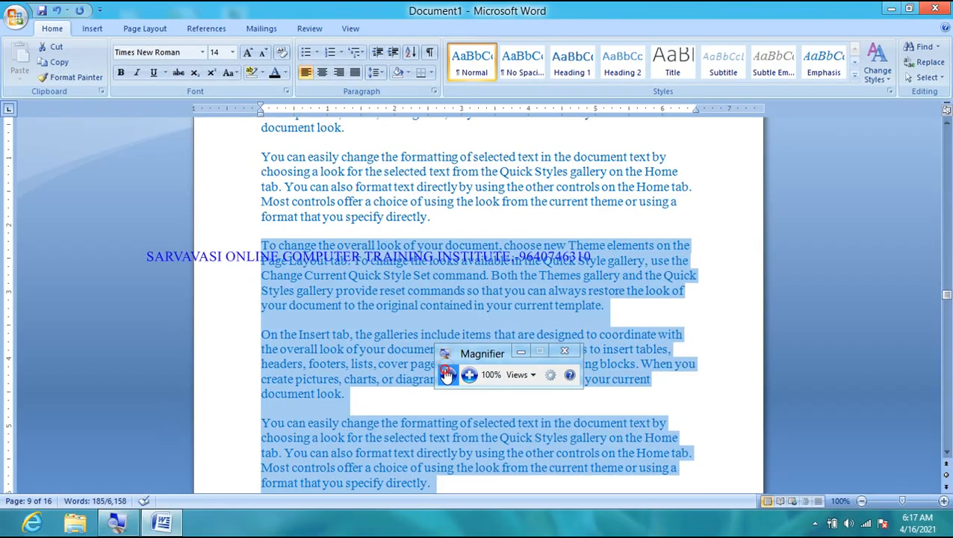
# - Create a new blank document
pyautogui.click(21, 20)
pyautogui.click(34, 46)
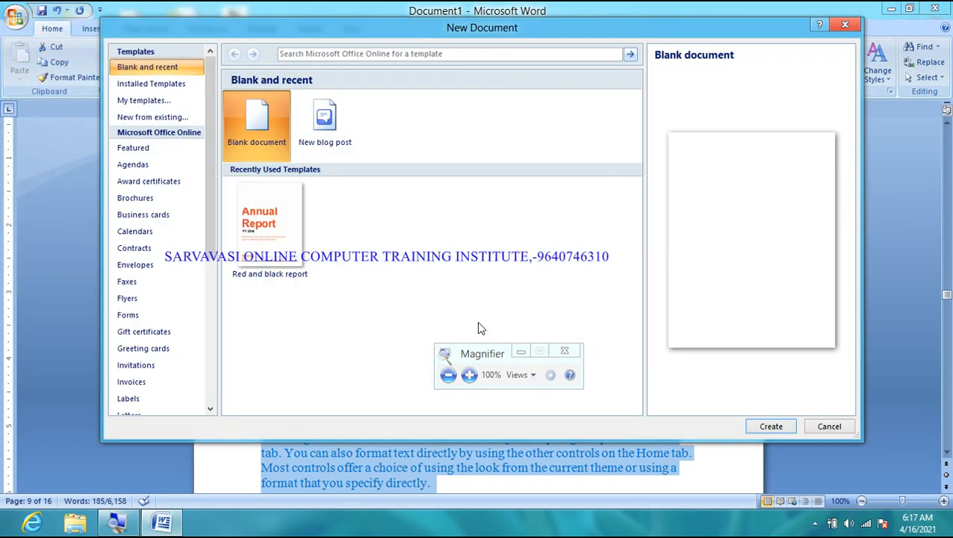
pyautogui.click(768, 426)
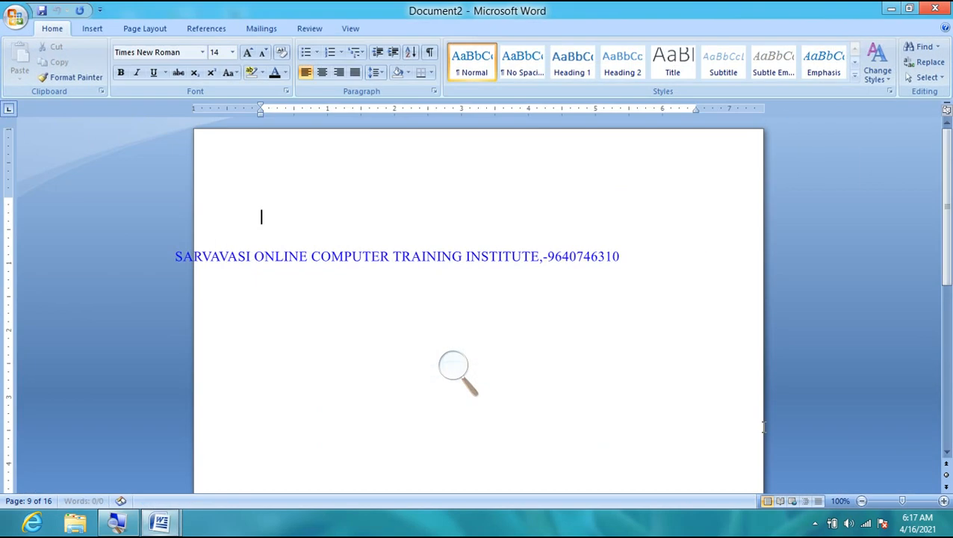
# - Generate three sample paragraphs with =rand() and select all the text
pyautogui.write('=r')
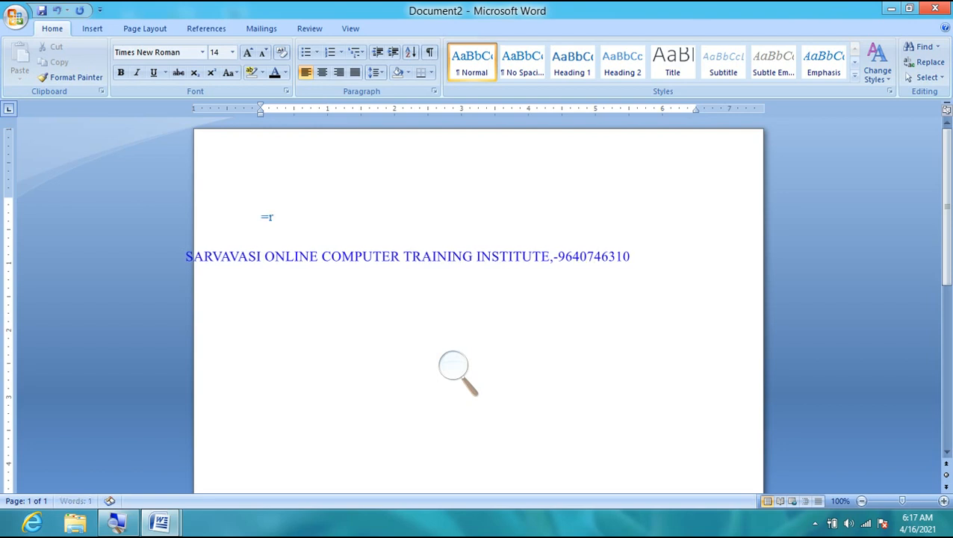
pyautogui.write('and')
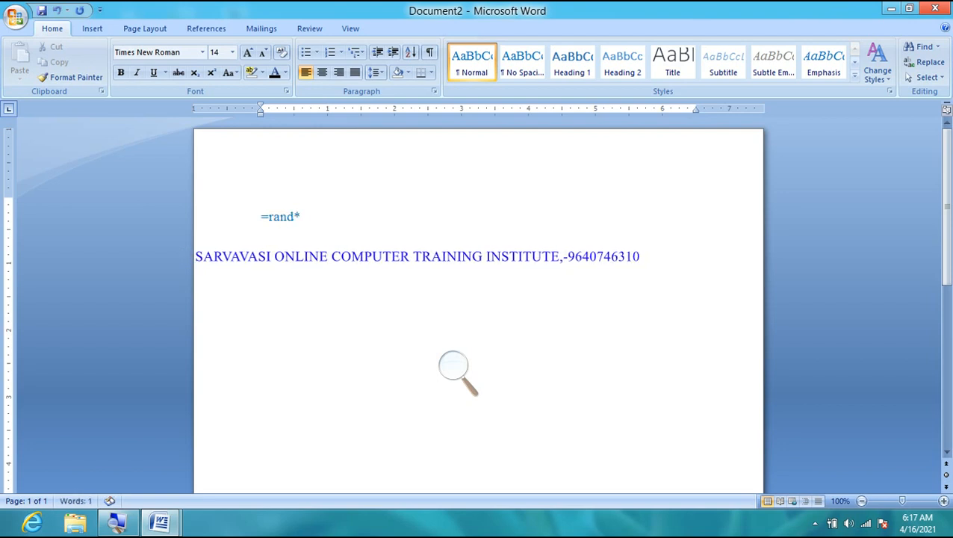
pyautogui.write('()')
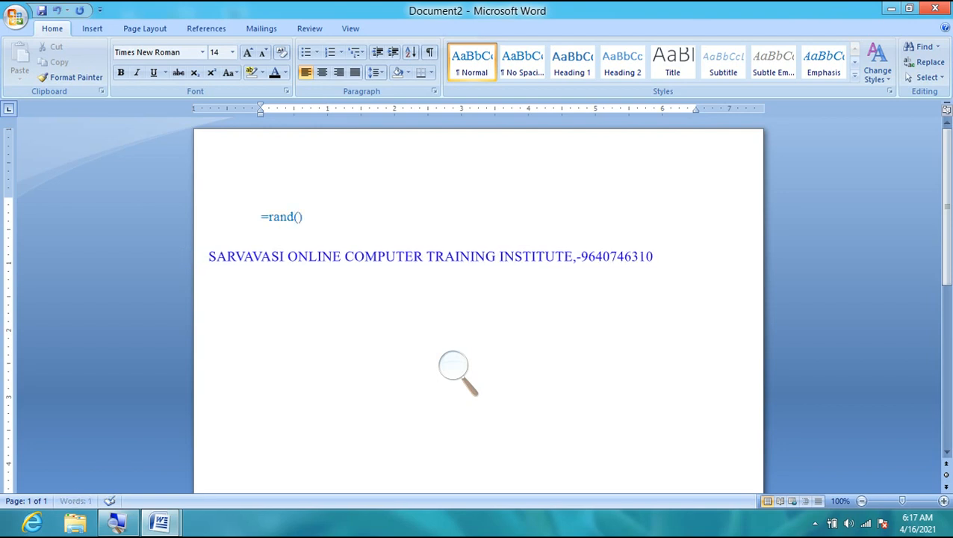
pyautogui.press('Return')
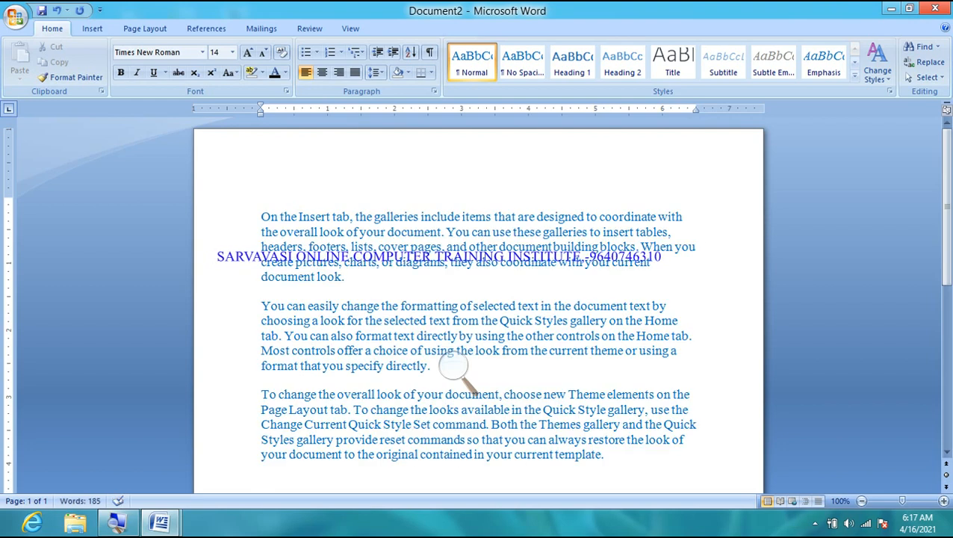
pyautogui.hotkey('ctrl', 'a')
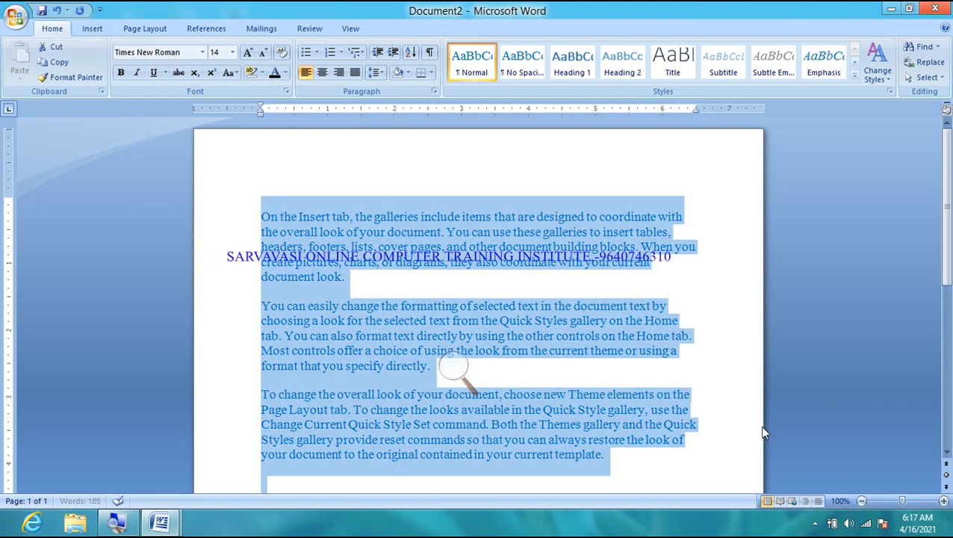
# - In the Paragraph dialog, set 1" left and right indents and a 0.5" first-line indent
pyautogui.click(434, 91)
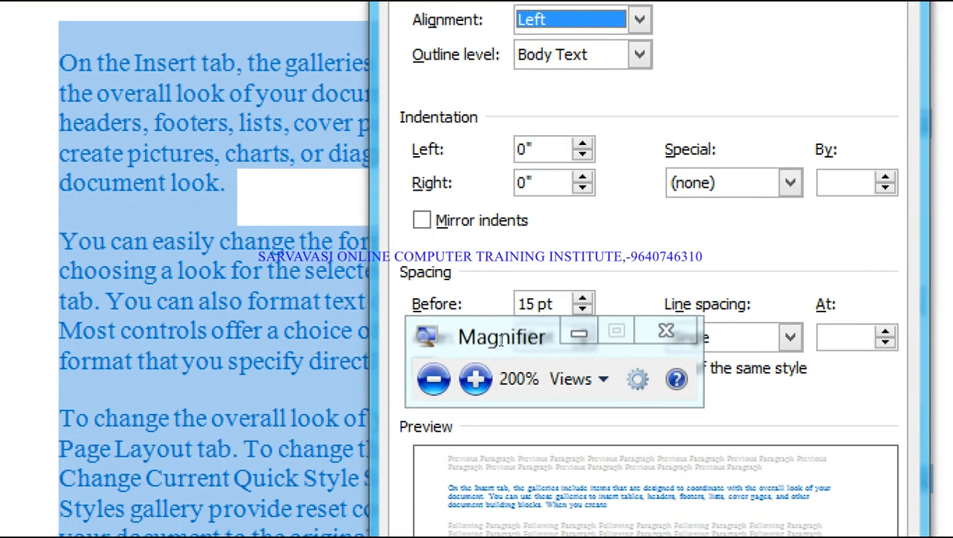
pyautogui.moveTo(495, 351); pyautogui.dragTo(502, 370)
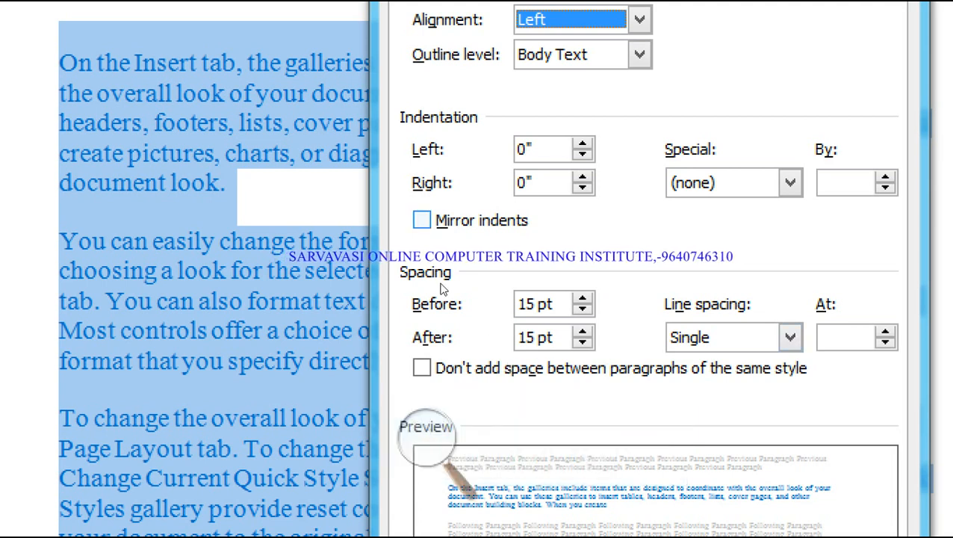
pyautogui.click(494, 260)
pyautogui.moveTo(494, 261); pyautogui.dragTo(482, 262)
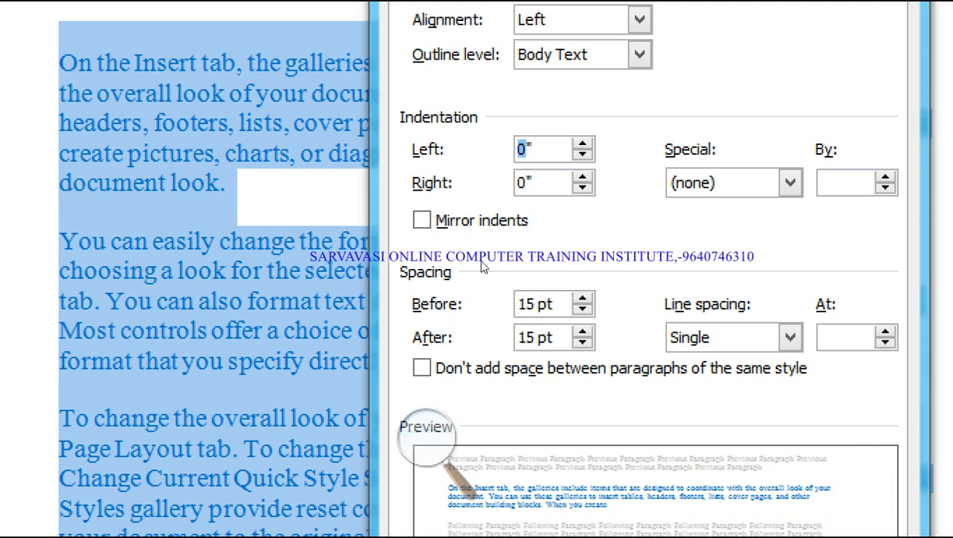
pyautogui.write('1')
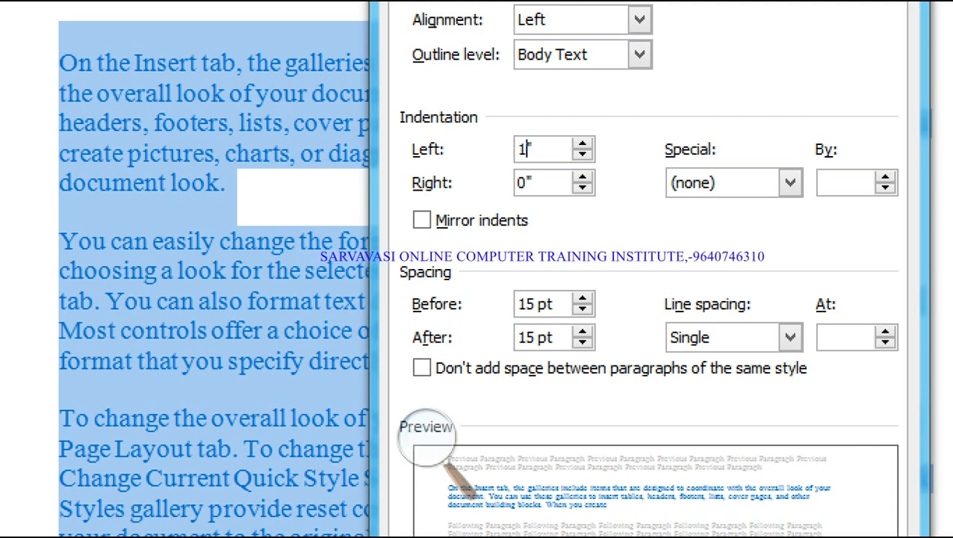
pyautogui.press('Tab')
pyautogui.write('1')
pyautogui.press('Tab')
pyautogui.hotkey('alt', 'Down')
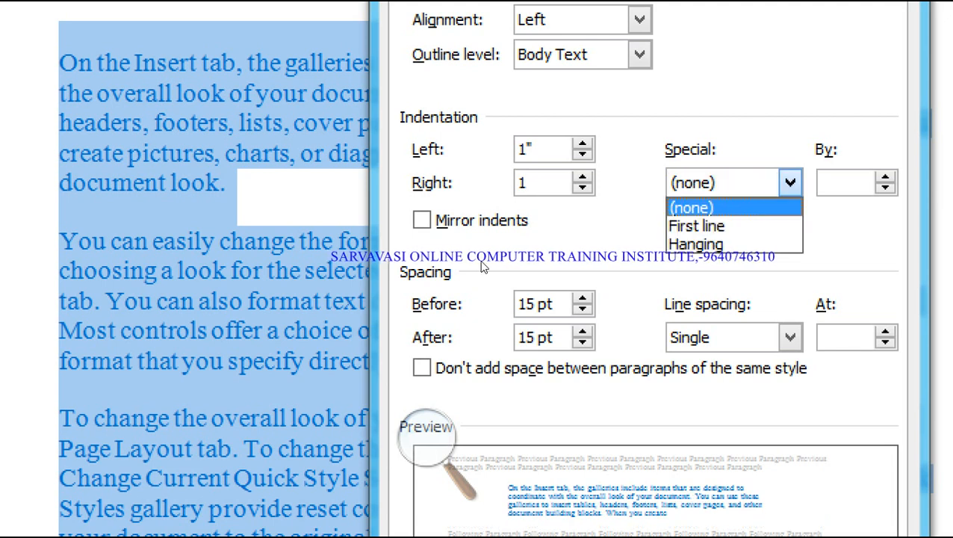
pyautogui.press('Down')
pyautogui.press('Return')
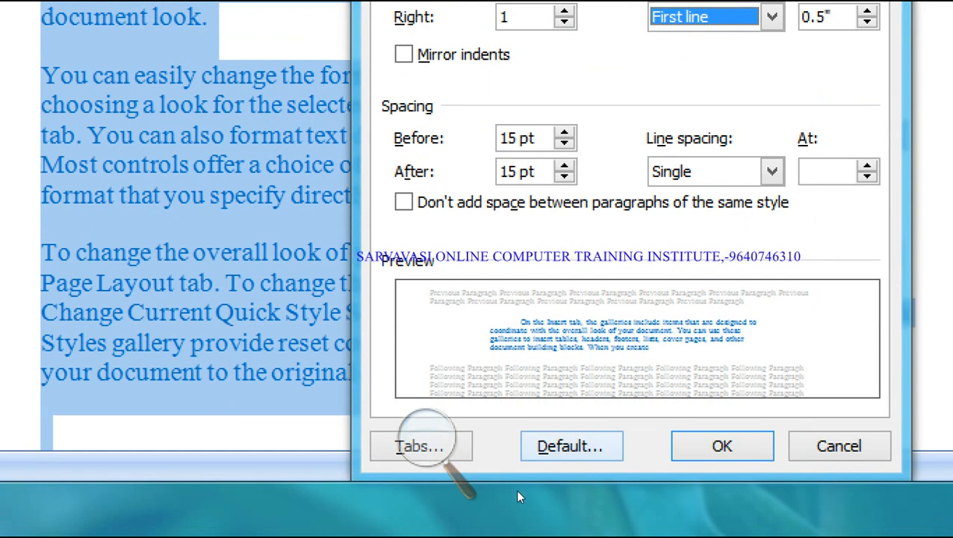
# - Save these paragraph settings as the default for new documents
pyautogui.click(528, 446)
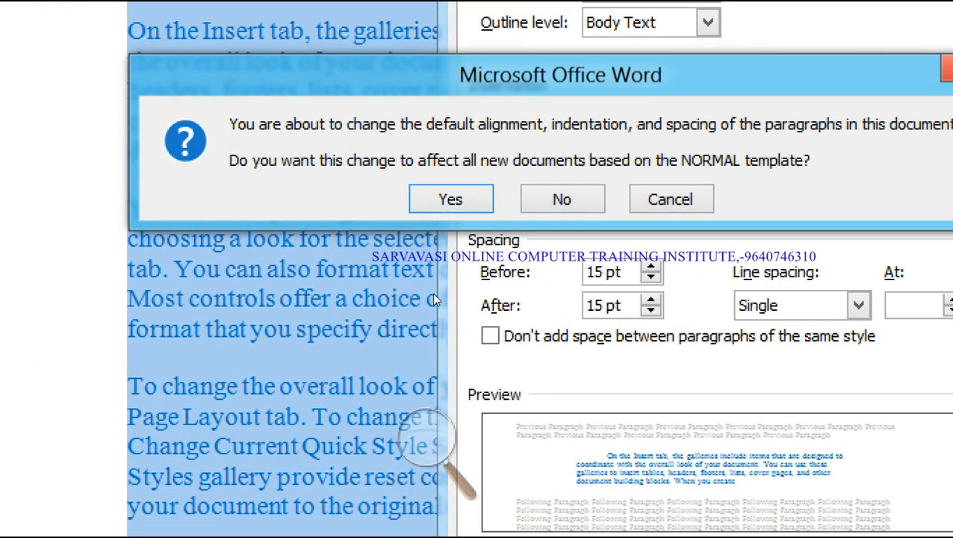
pyautogui.press('Return')
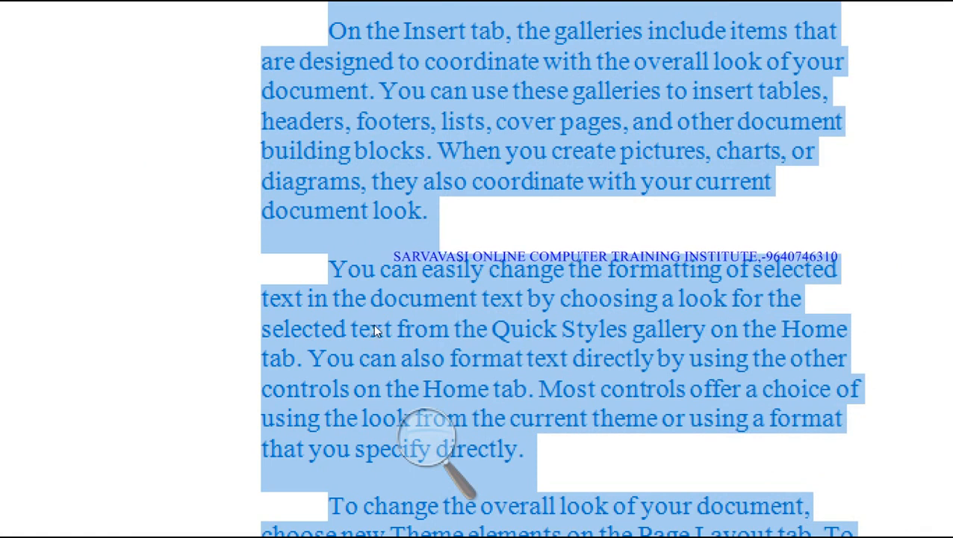
pyautogui.click(423, 437)
pyautogui.click(417, 455)
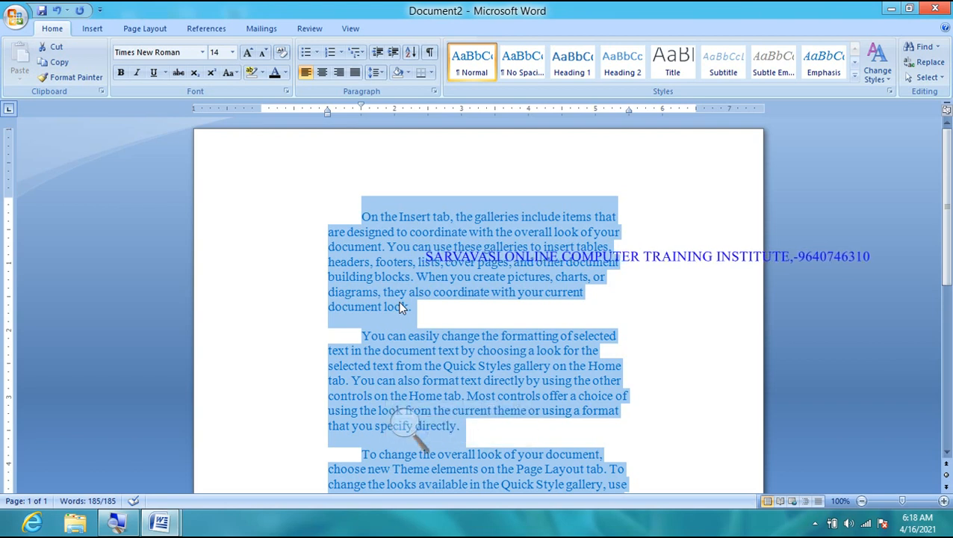
# - Create a new blank document and fill it with =rand() sample paragraphs
pyautogui.hotkey('ctrl', 'n')
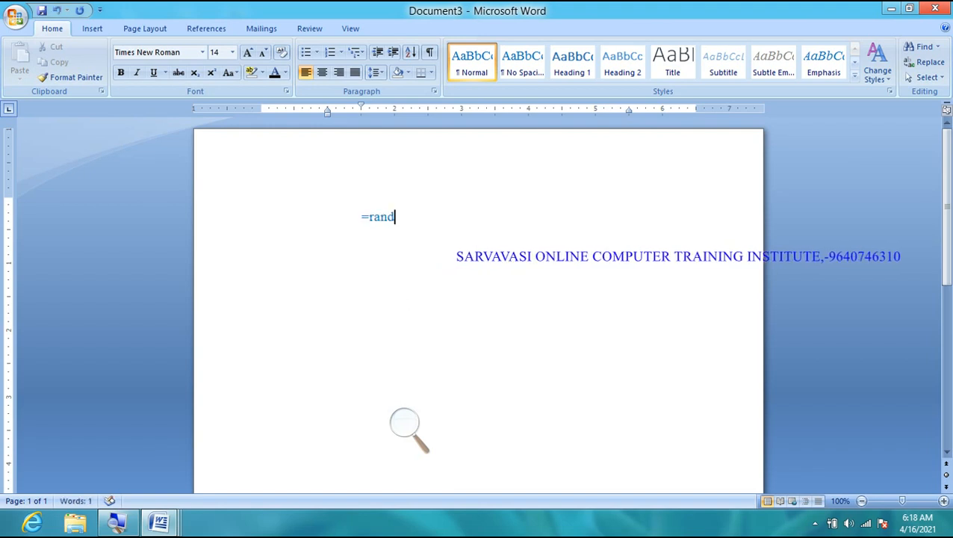
pyautogui.press('Return')
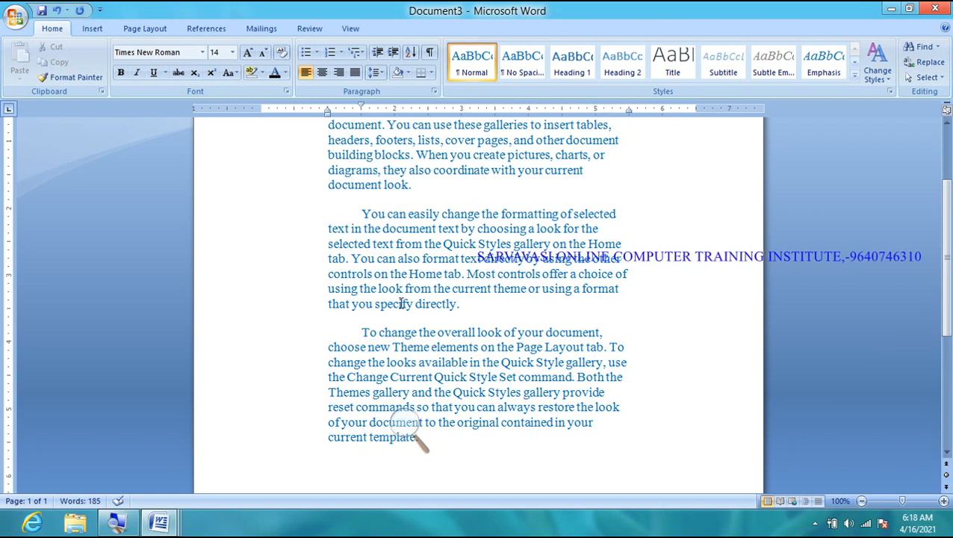
pyautogui.scroll(3, 401, 303)
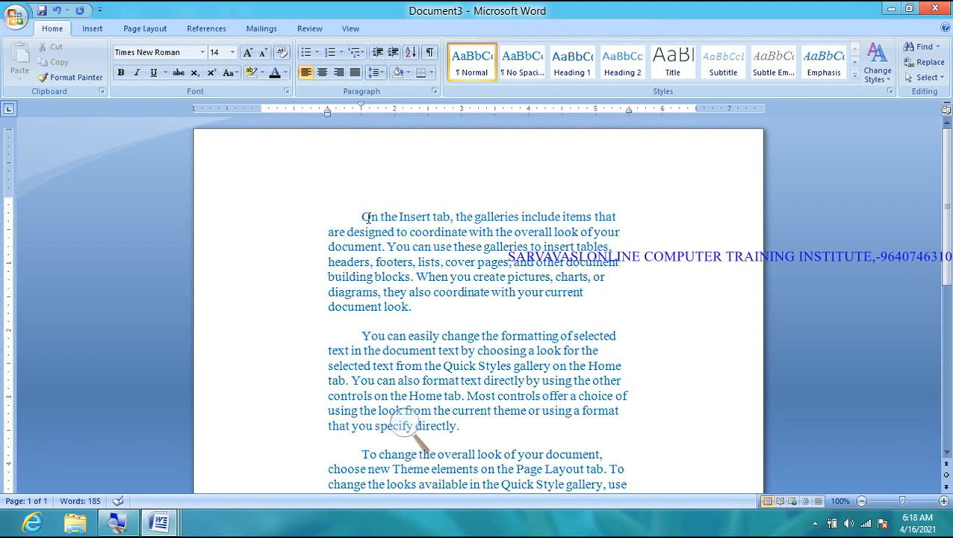
# - Open the Paragraph dialog and close it without making changes
pyautogui.click(439, 91)
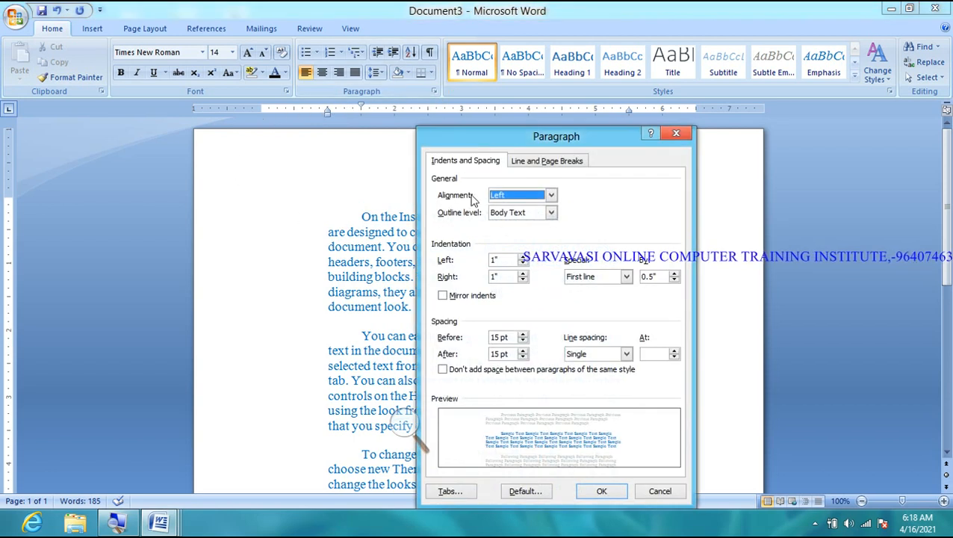
pyautogui.click(391, 423)
pyautogui.click(420, 432)
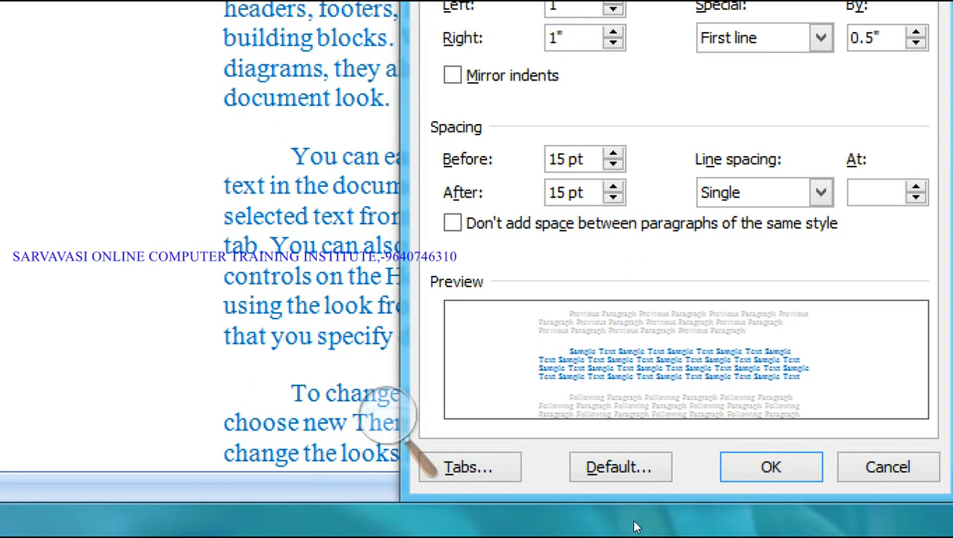
pyautogui.click(889, 467)
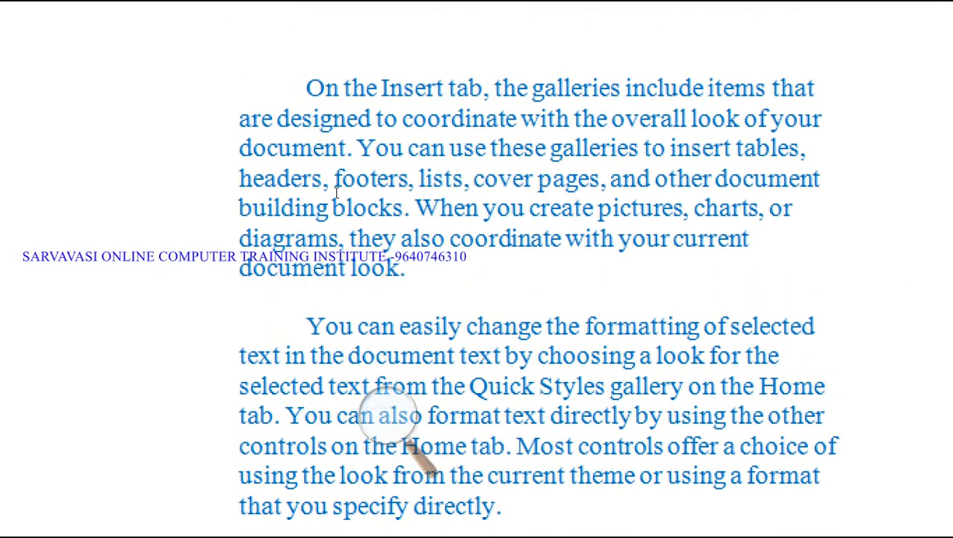
pyautogui.click(389, 414)
pyautogui.click(419, 436)
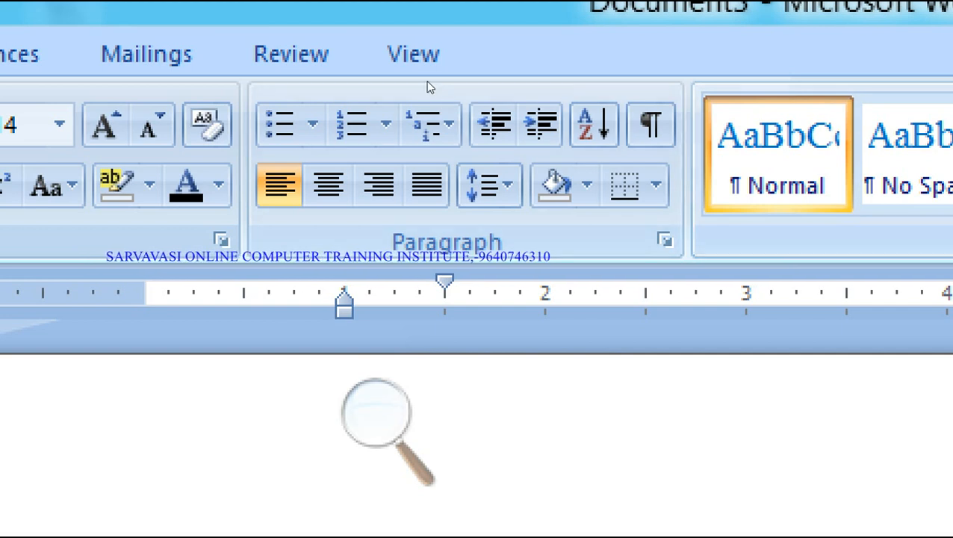
# - Reopen the Paragraph dialog, set the left indent to 0 and Special to (none)
pyautogui.click(665, 240)
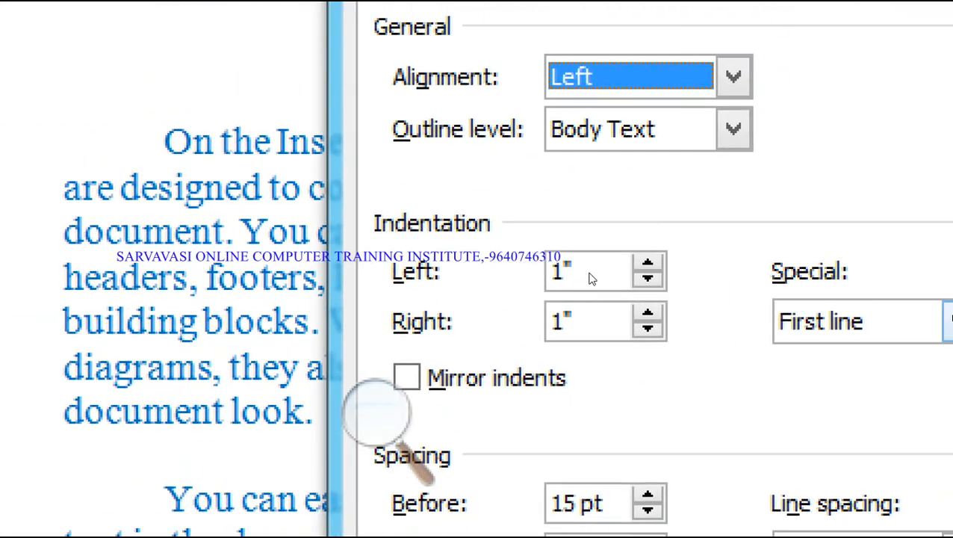
pyautogui.moveTo(506, 262); pyautogui.dragTo(480, 261)
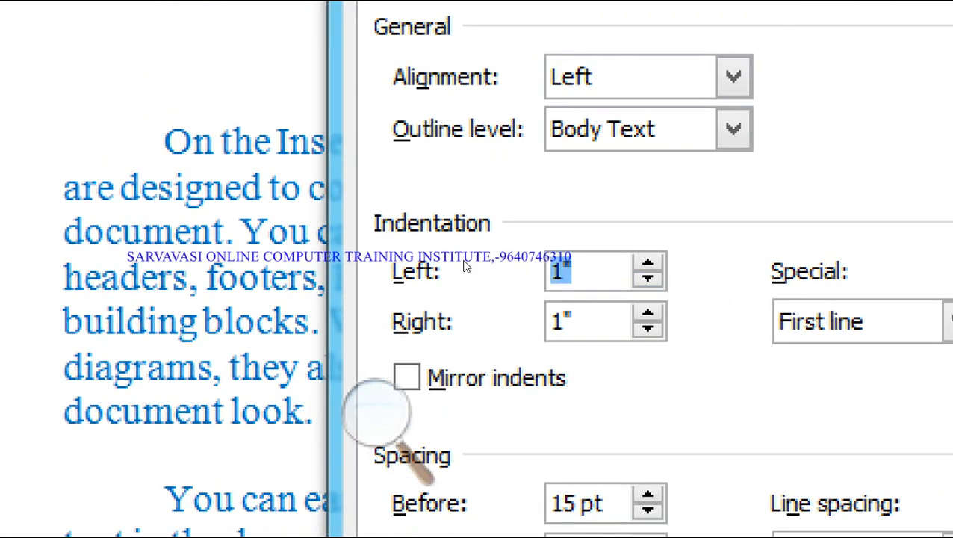
pyautogui.write('0')
pyautogui.press('Tab')
pyautogui.press('Tab')
pyautogui.hotkey('alt', 'Down')
pyautogui.press('Up')
pyautogui.press('Return')
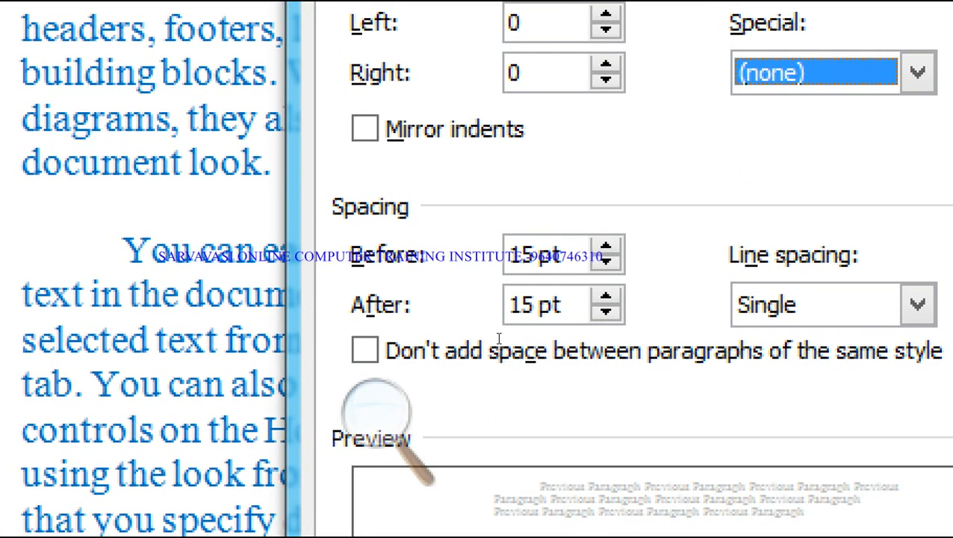
# - Set paragraph spacing to 0 pt and save the zeroed settings as the default
pyautogui.press('Tab')
pyautogui.press('Tab')
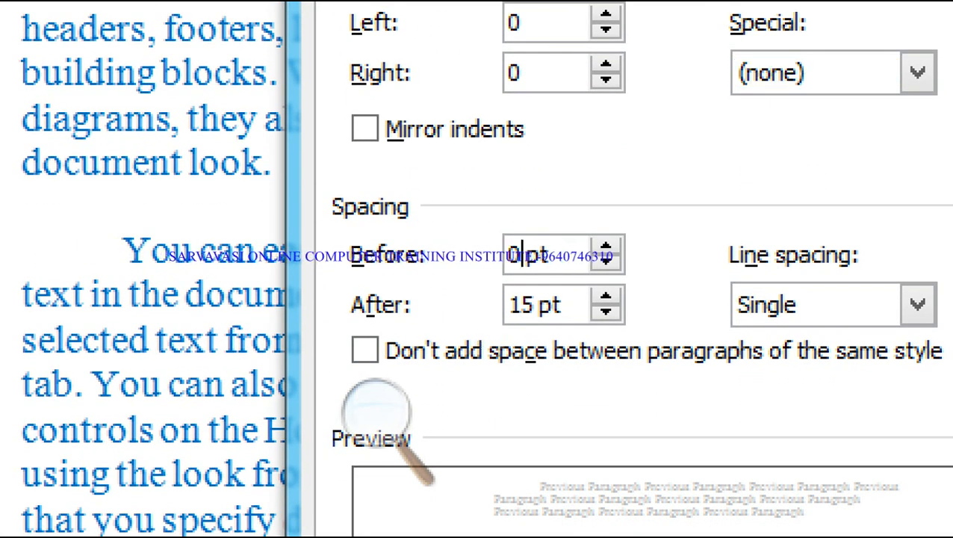
pyautogui.press('Tab')
pyautogui.write('0')
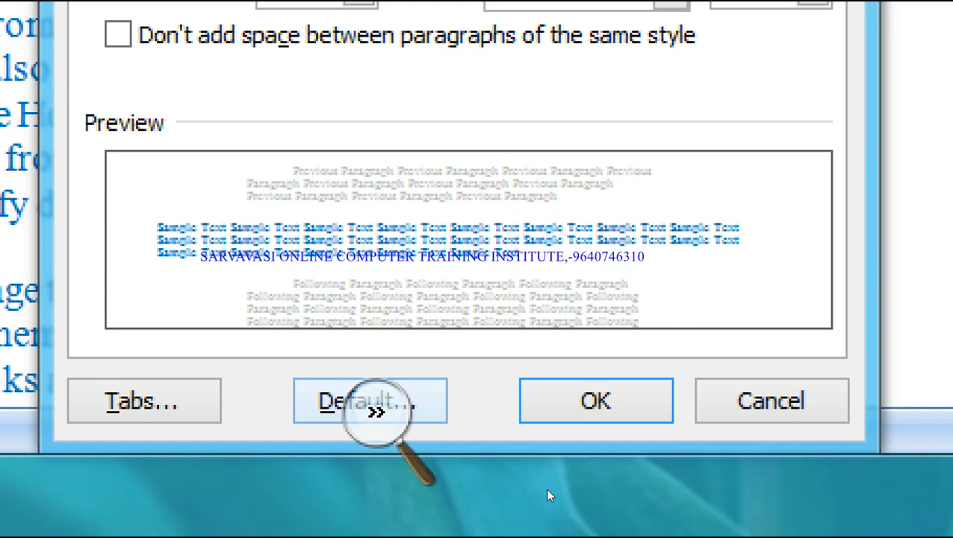
pyautogui.click(373, 406)
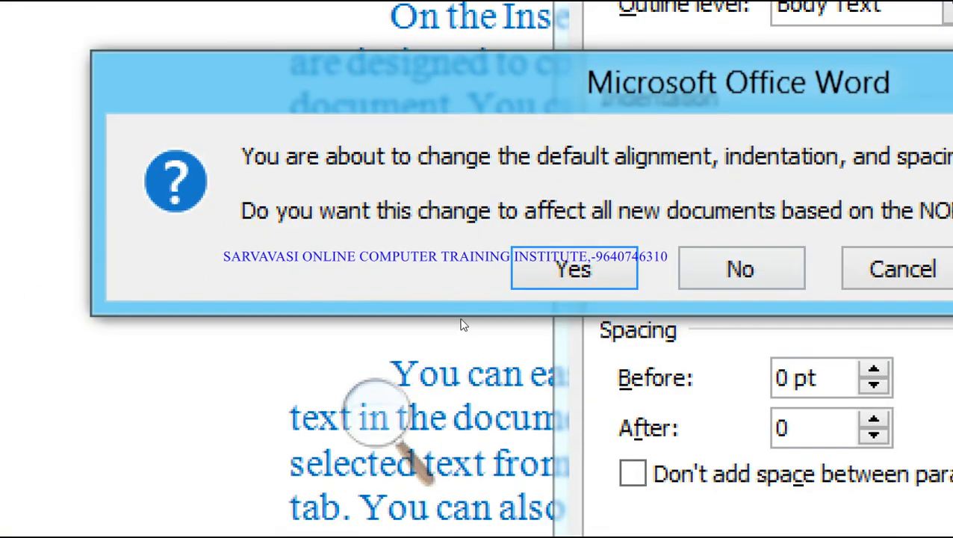
pyautogui.click(431, 298)
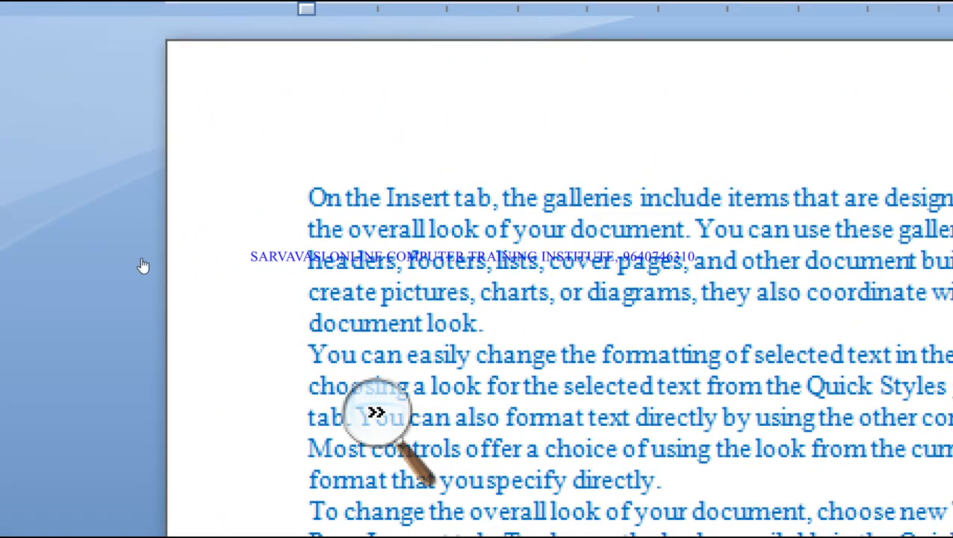
# - Select all the generated sample paragraphs and delete them, leaving a blank page
pyautogui.click(143, 265)
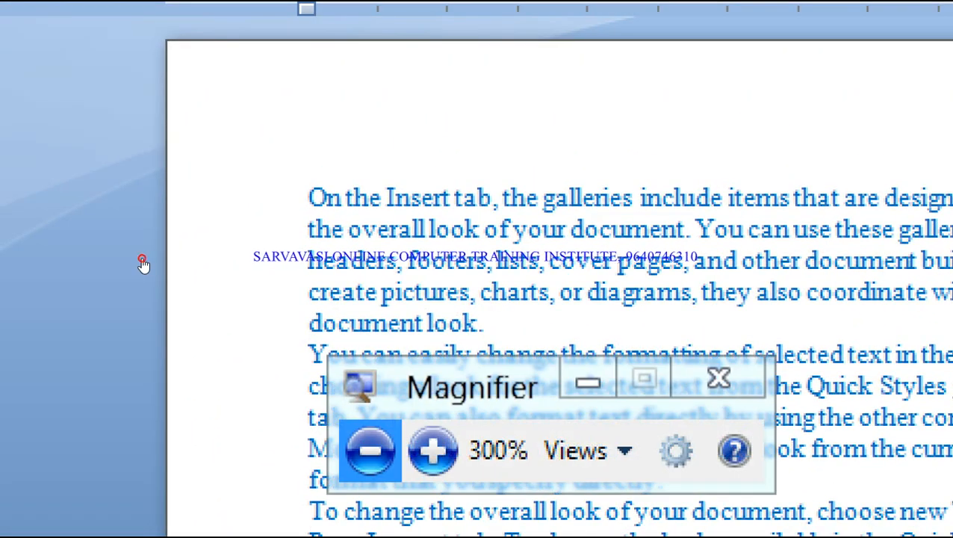
pyautogui.click(143, 265)
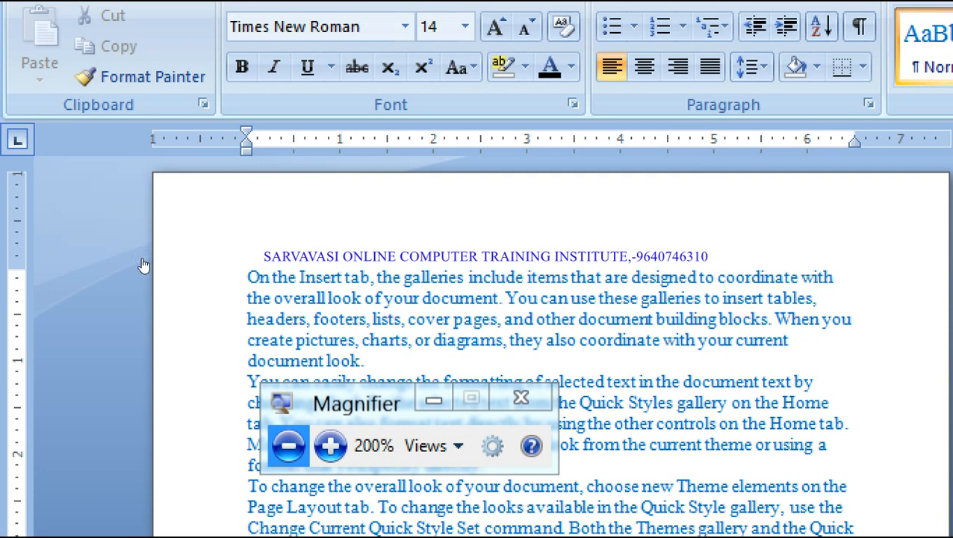
pyautogui.click(330, 446)
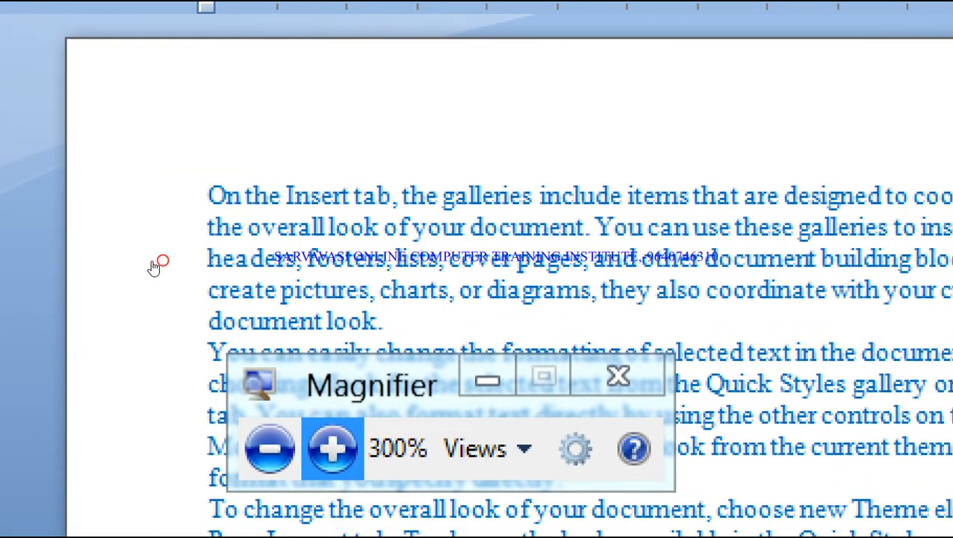
pyautogui.click(147, 265)
pyautogui.click(147, 264)
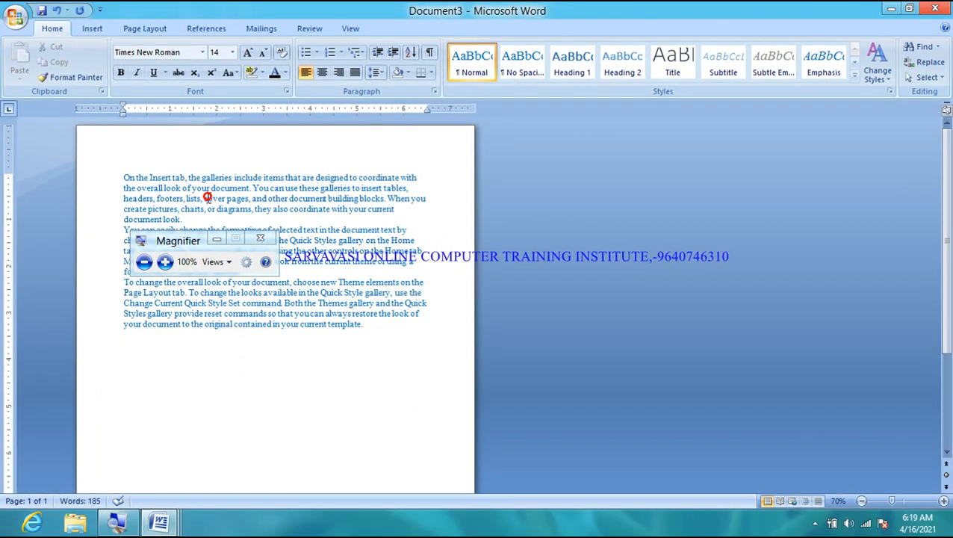
pyautogui.hotkey('ctrl', 'a')
pyautogui.press('Delete')
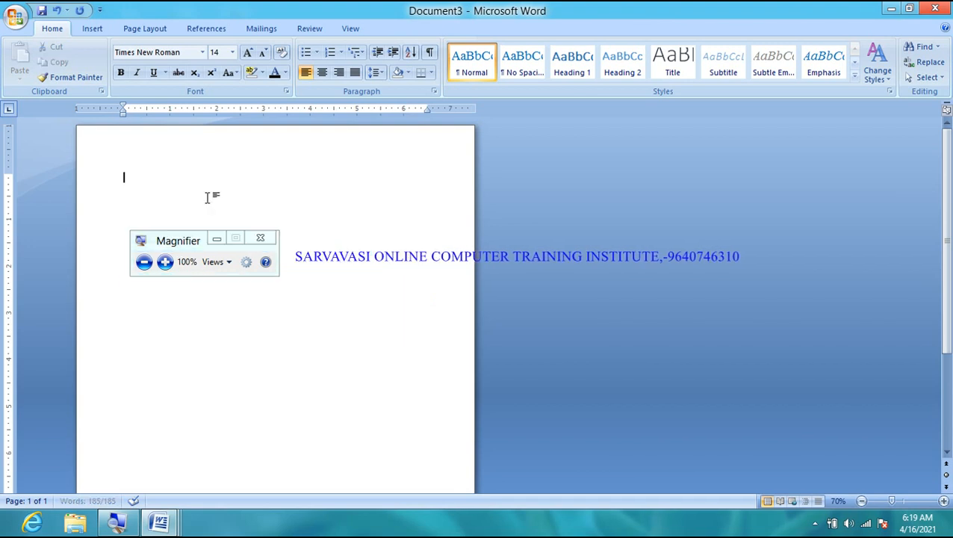
pyautogui.scroll(9, 266, 191)
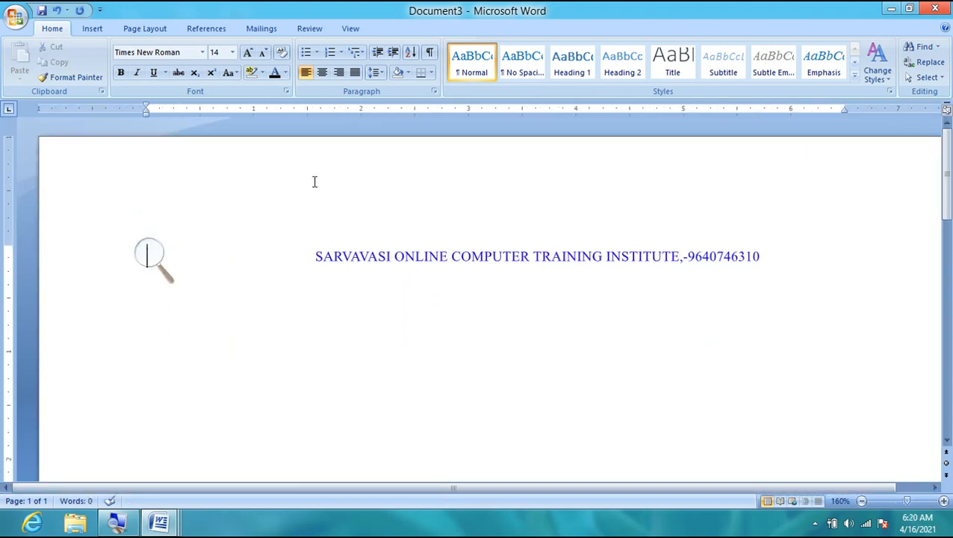
# - Open the Paragraph dialog over the empty document
pyautogui.click(434, 91)
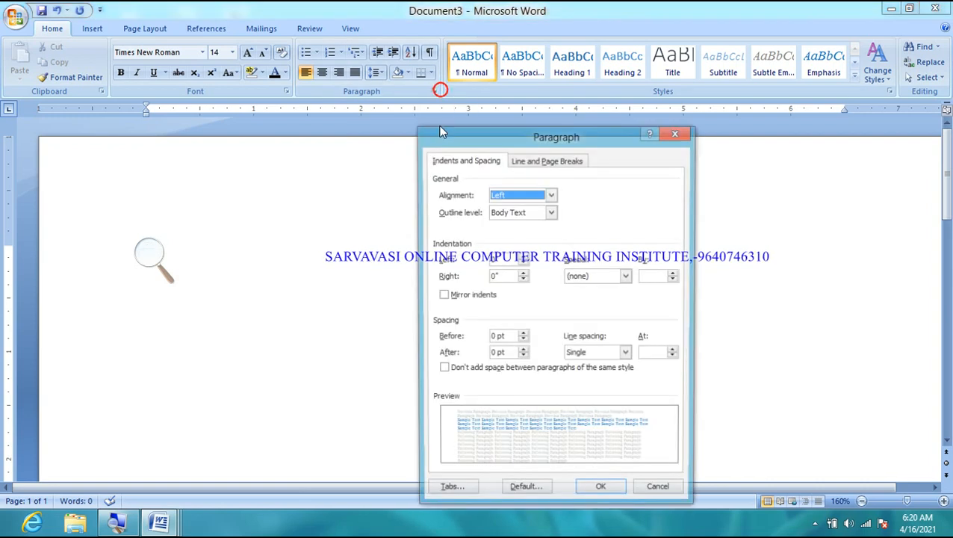
pyautogui.click(144, 256)
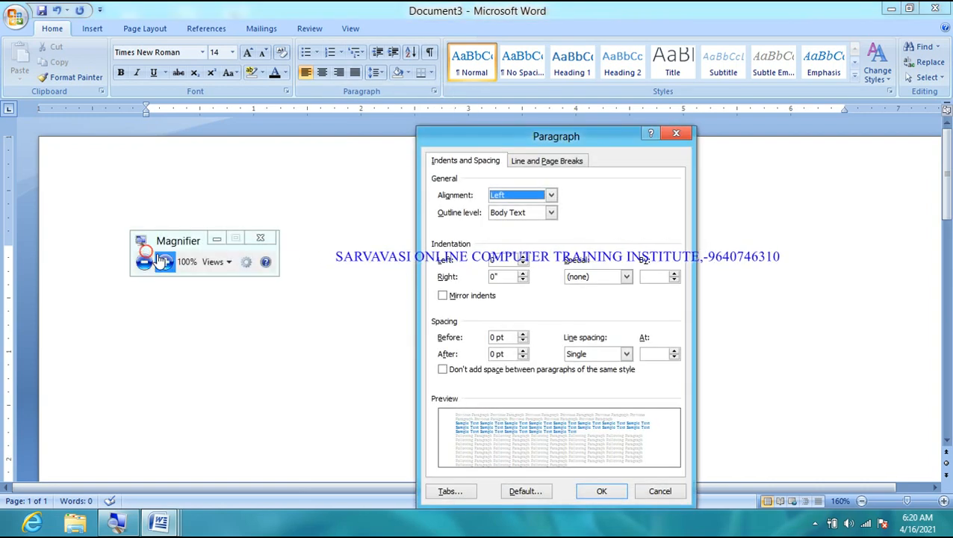
pyautogui.click(165, 262)
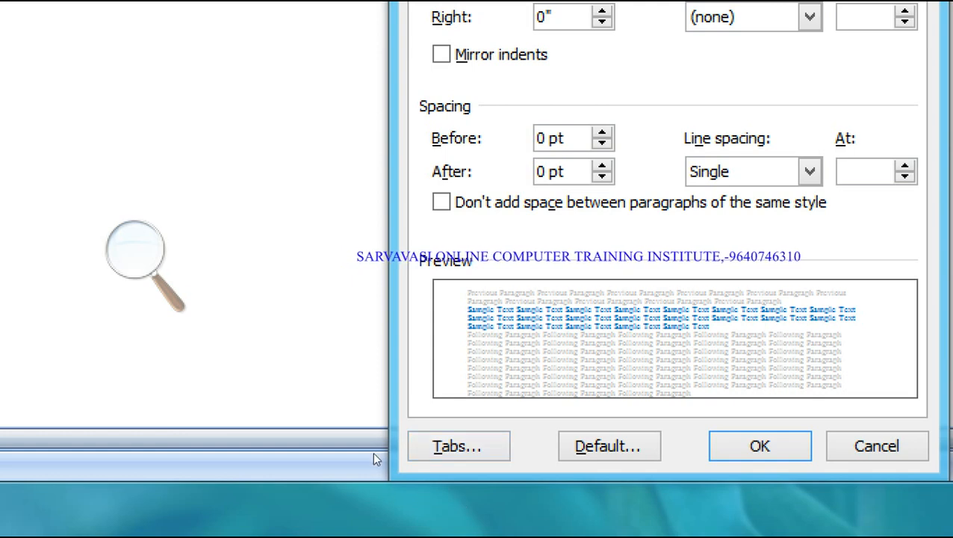
pyautogui.click(135, 250)
pyautogui.click(167, 271)
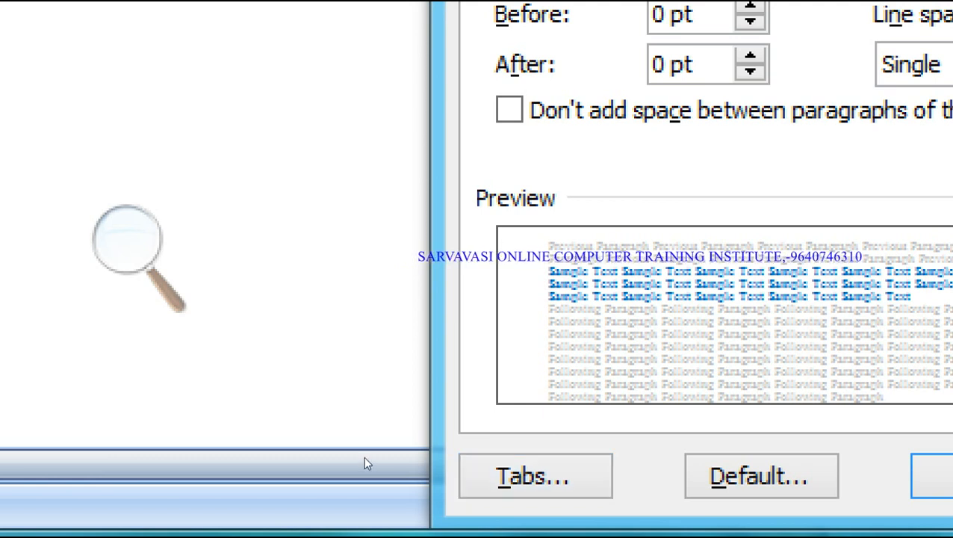
pyautogui.click(312, 420)
pyautogui.click(312, 421)
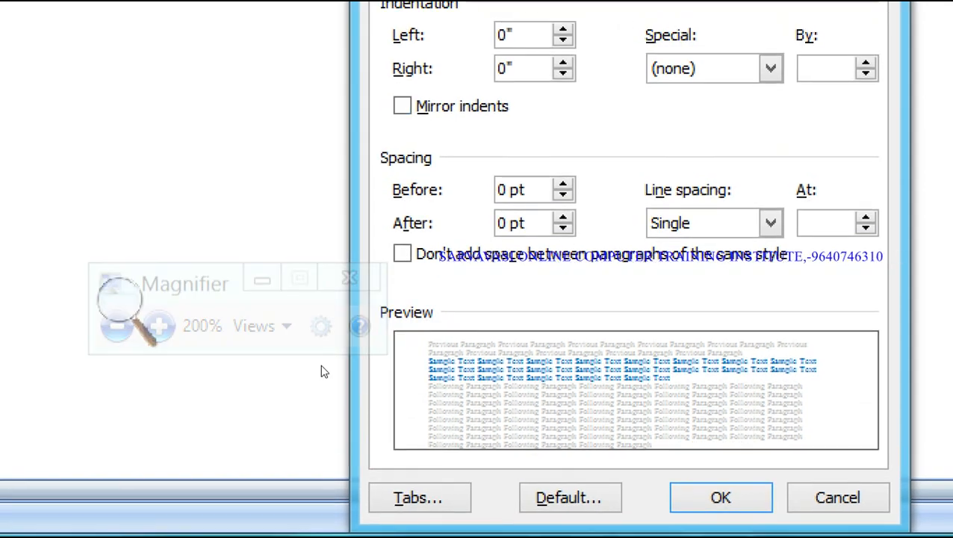
# - Return the screen magnifier to 100% and open the Tabs dialog
pyautogui.click(304, 402)
pyautogui.click(304, 404)
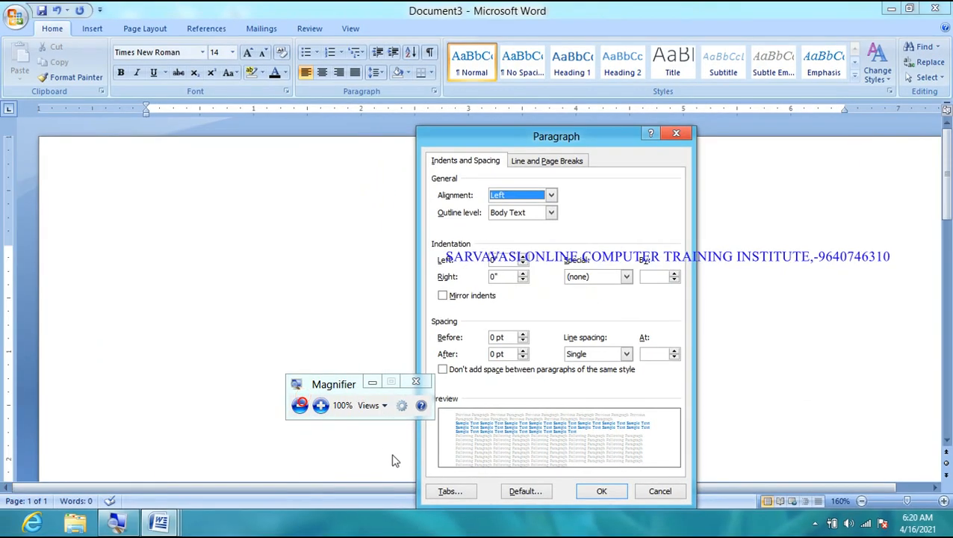
pyautogui.click(456, 494)
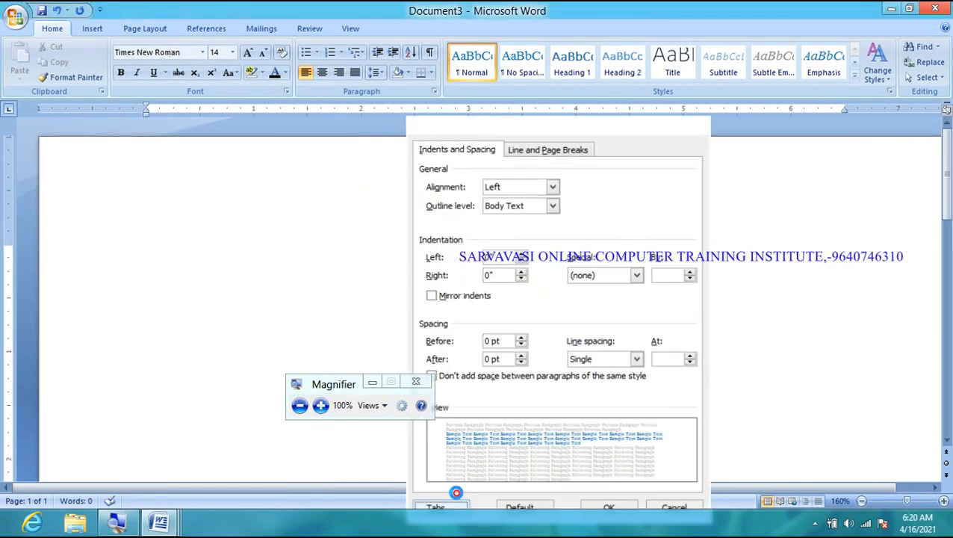
# - Magnify the screen to 200% and set a 2" left tab stop with a dotted leader
pyautogui.click(314, 397)
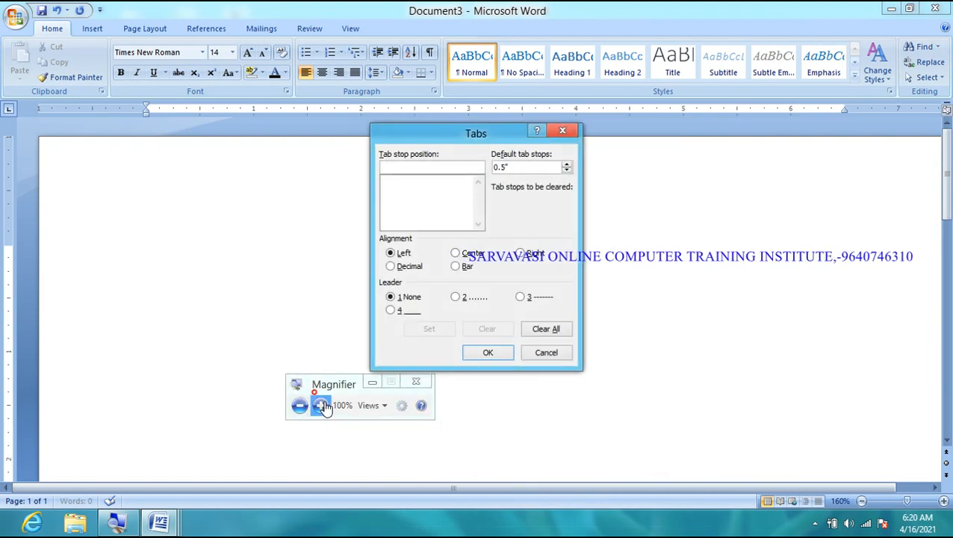
pyautogui.click(320, 404)
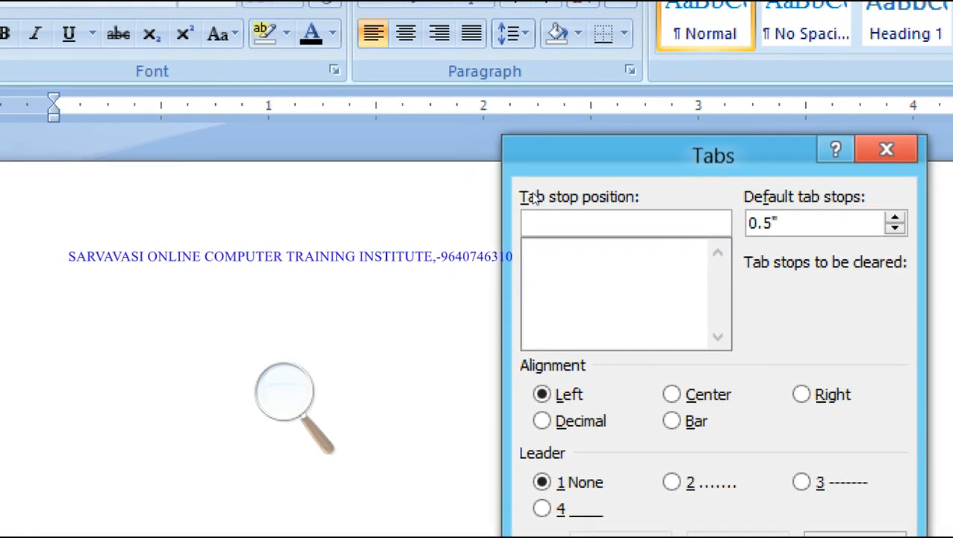
pyautogui.write('2')
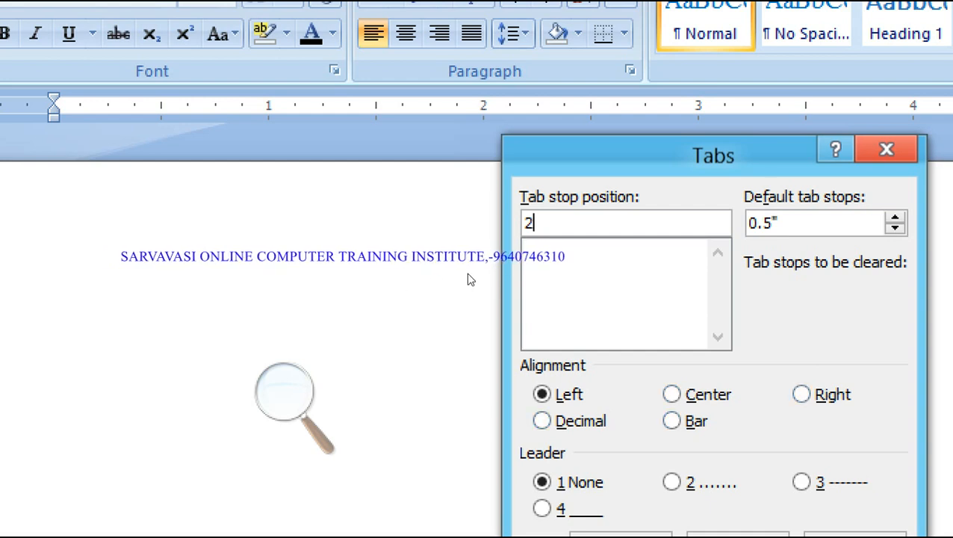
pyautogui.press('Tab')
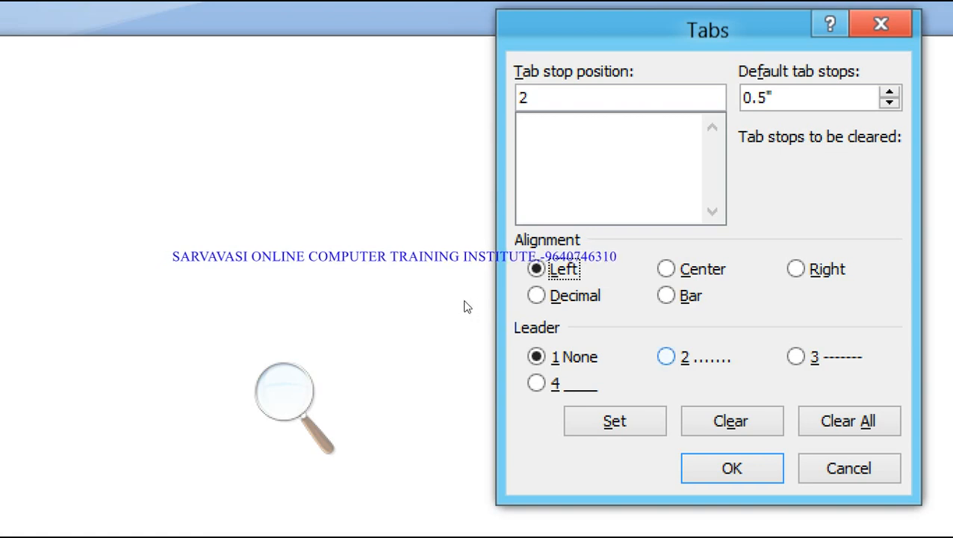
pyautogui.click(667, 357)
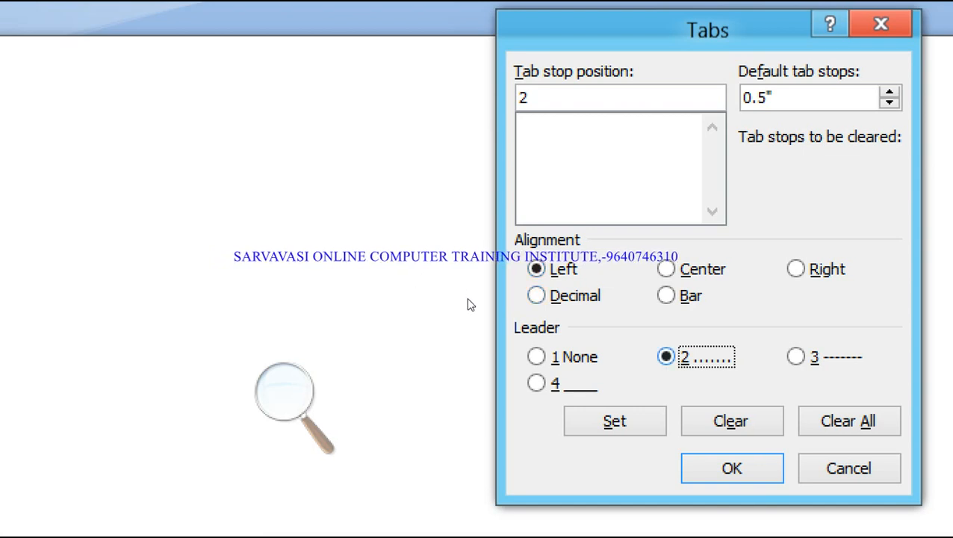
pyautogui.press('Return')
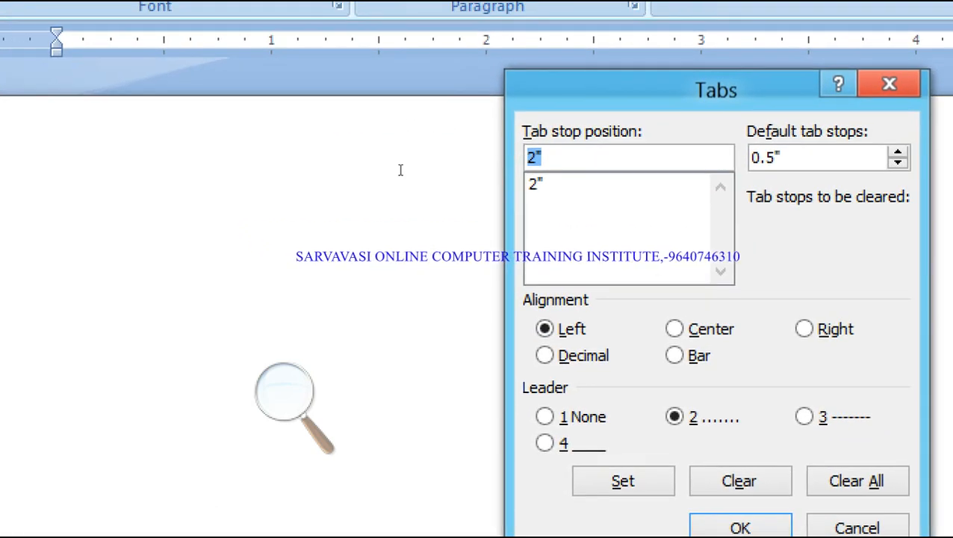
pyautogui.write('3')
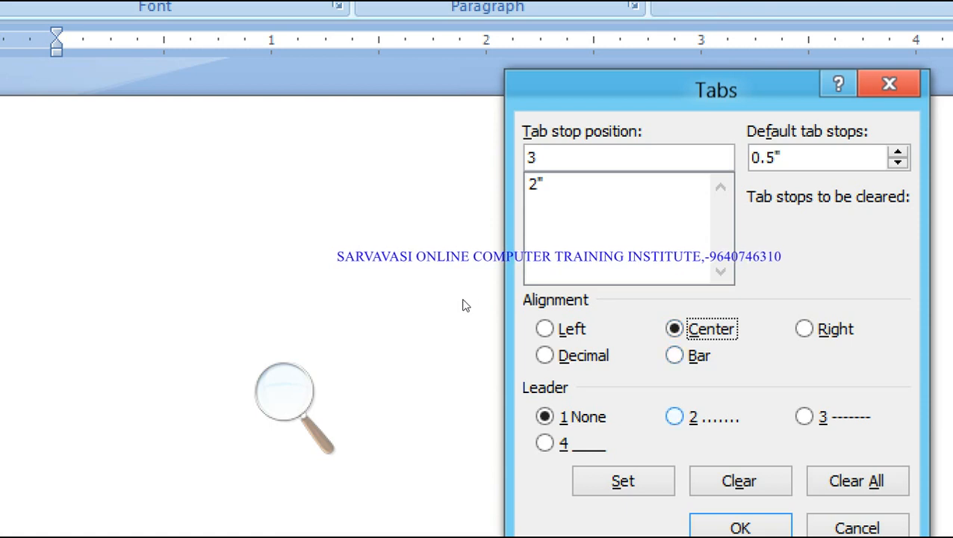
# - Add a 3" centred dash-leader stop and a 4" right-aligned underline-leader stop, then apply them
pyautogui.click(805, 416)
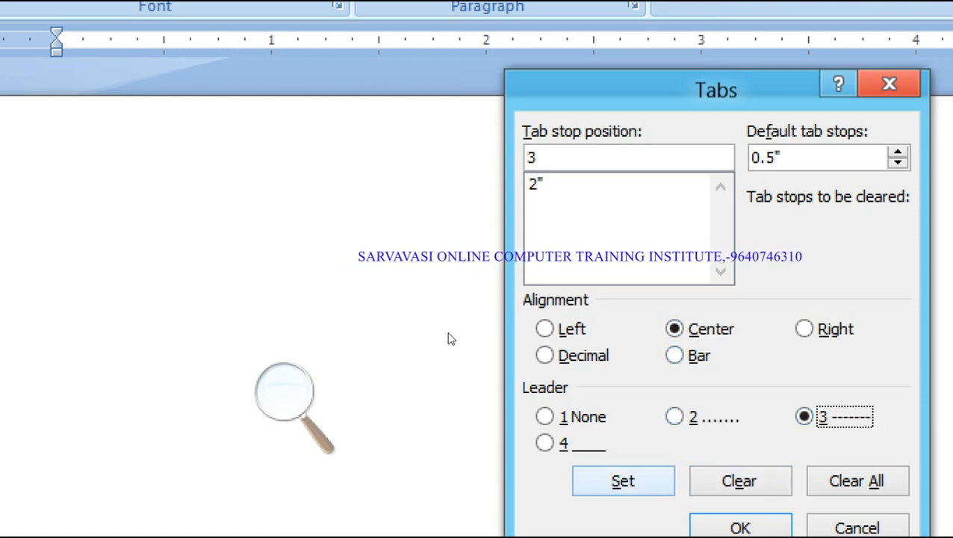
pyautogui.click(623, 482)
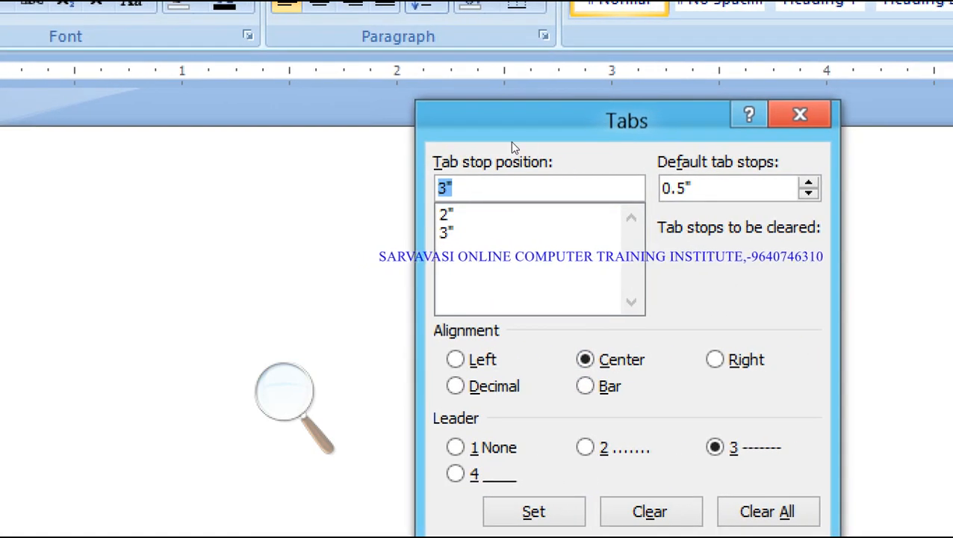
pyautogui.write('4')
pyautogui.hotkey('alt', '1')
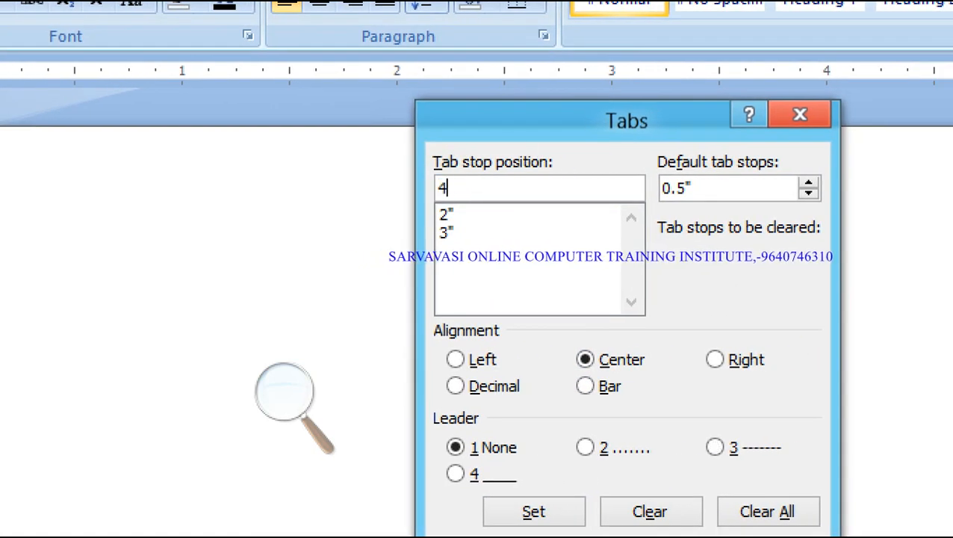
pyautogui.hotkey('alt', 'r')
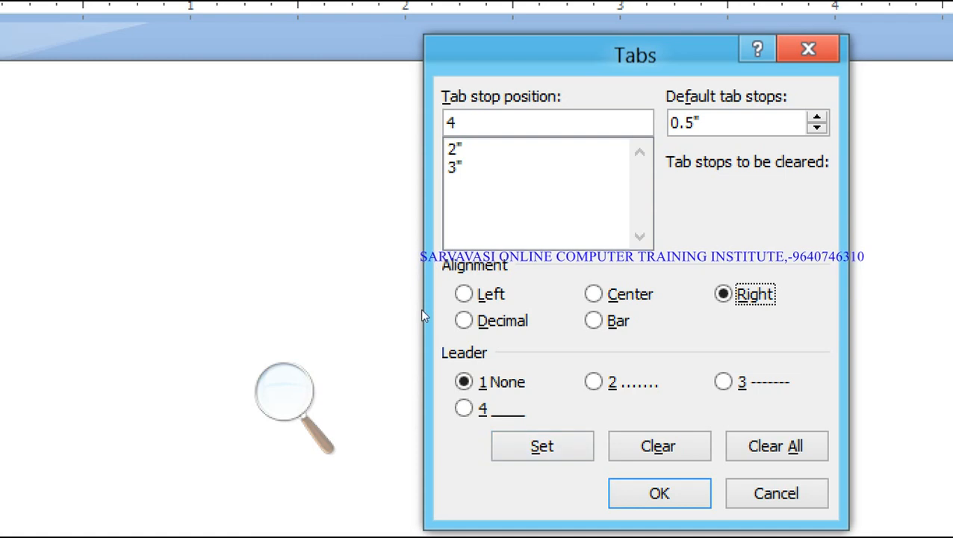
pyautogui.hotkey('alt', '4')
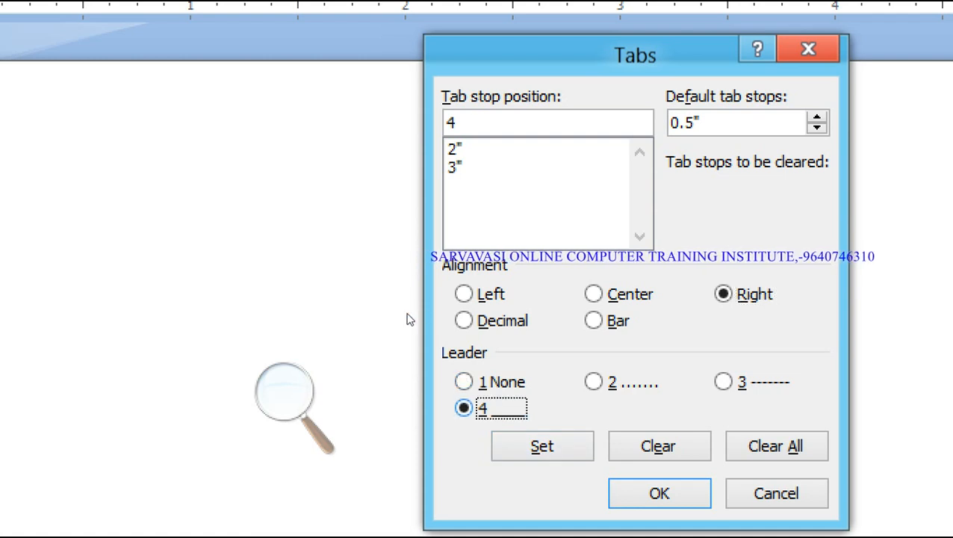
pyautogui.hotkey('alt', 's')
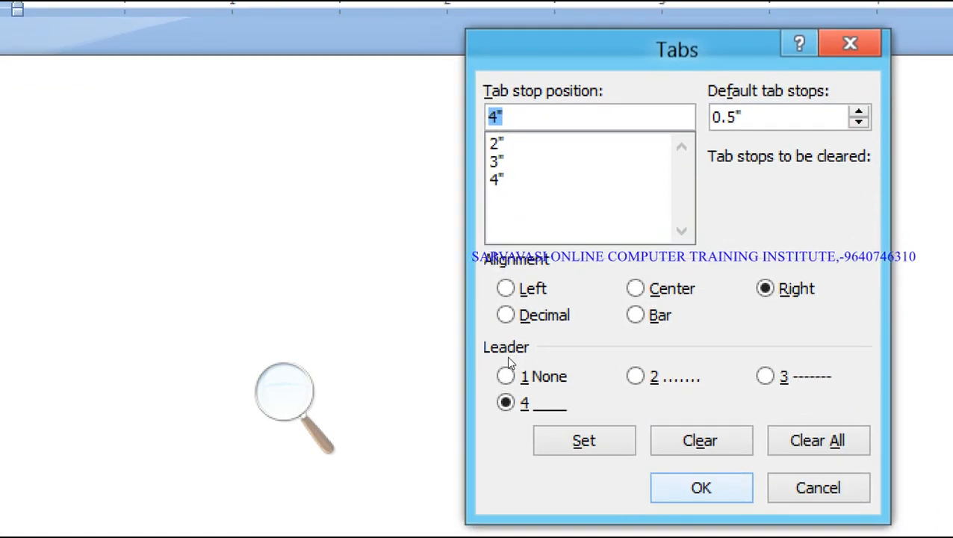
pyautogui.press('Return')
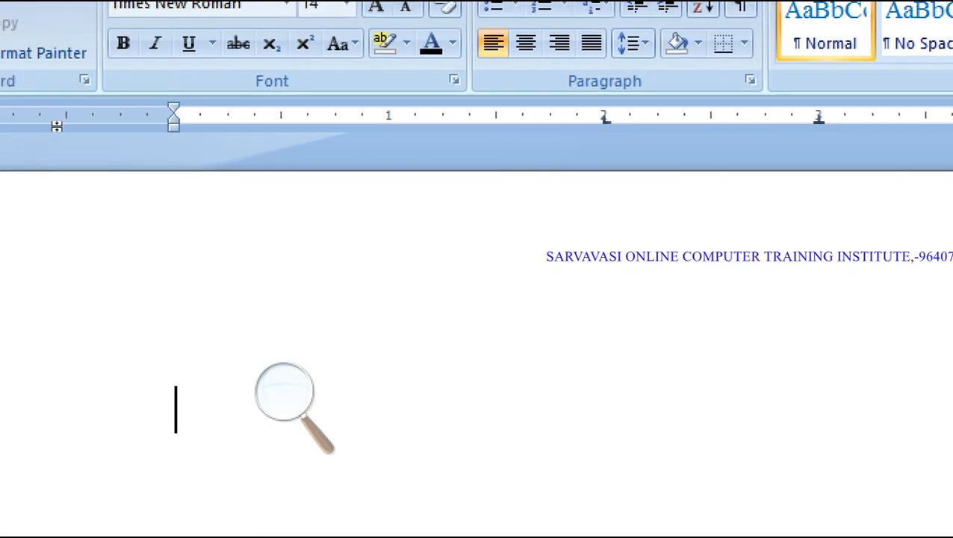
# - Hide the page-top white space, type '1.Mouse is a' with a dotted blank, and begin '2.Keyboard i'
pyautogui.doubleClick(180, 263)
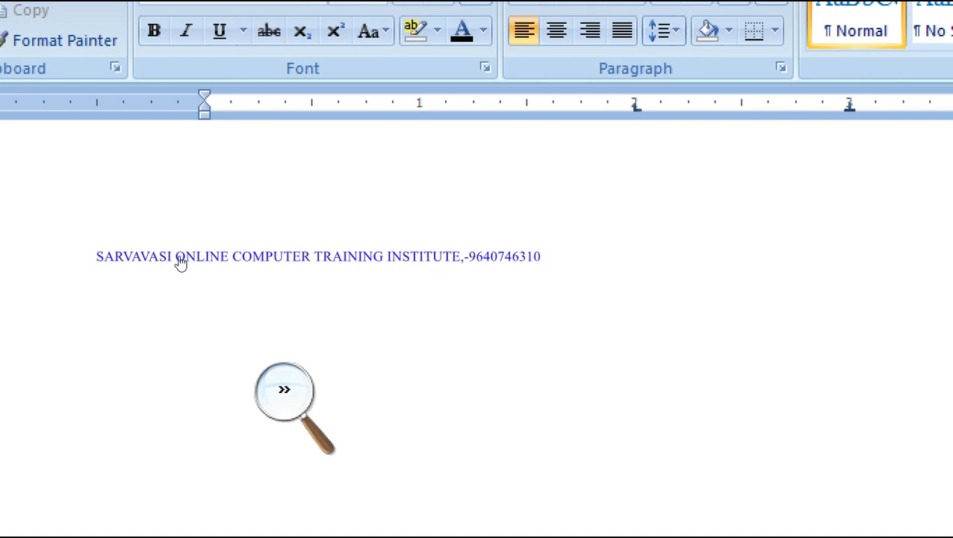
pyautogui.write('...')
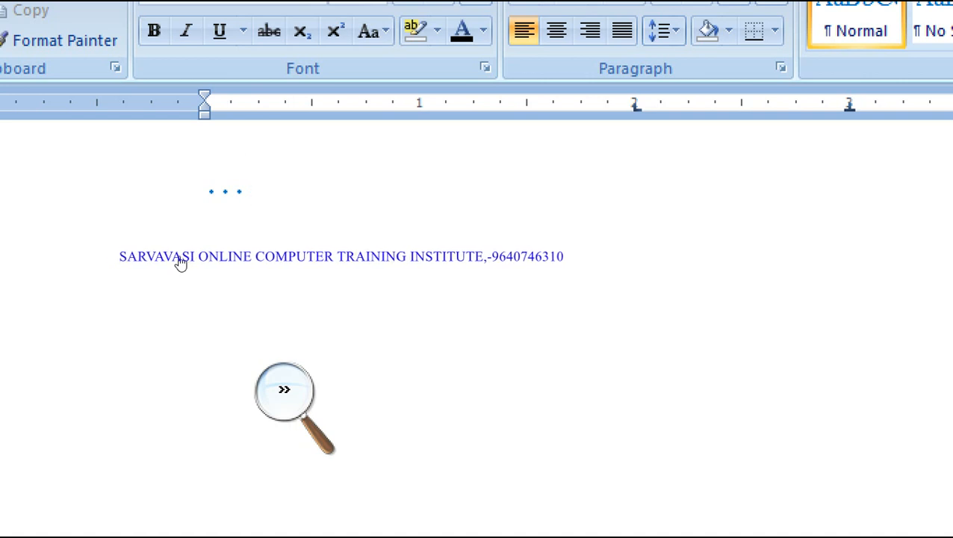
pyautogui.press('BackSpace')
pyautogui.press('BackSpace')
pyautogui.press('BackSpace')
pyautogui.press('BackSpace')
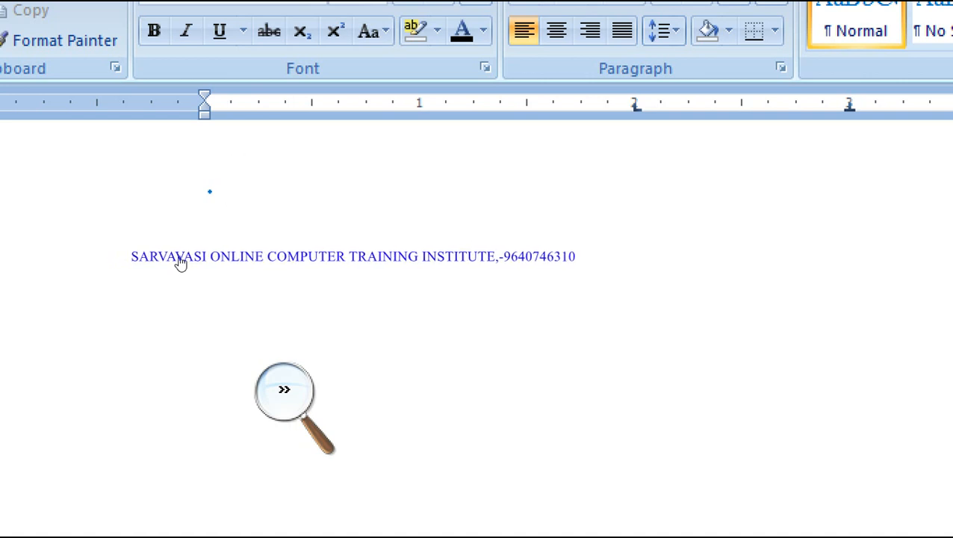
pyautogui.write('1.M')
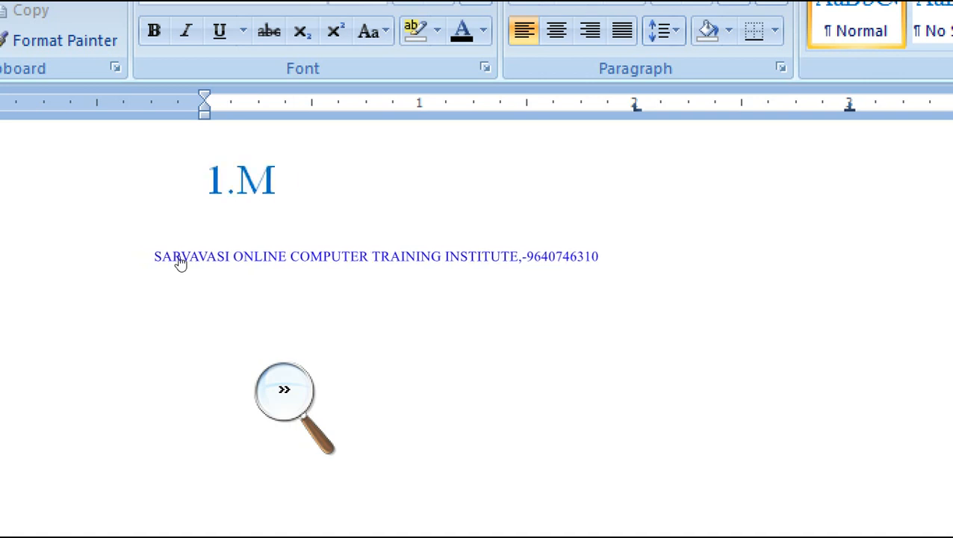
pyautogui.write('ouse is a')
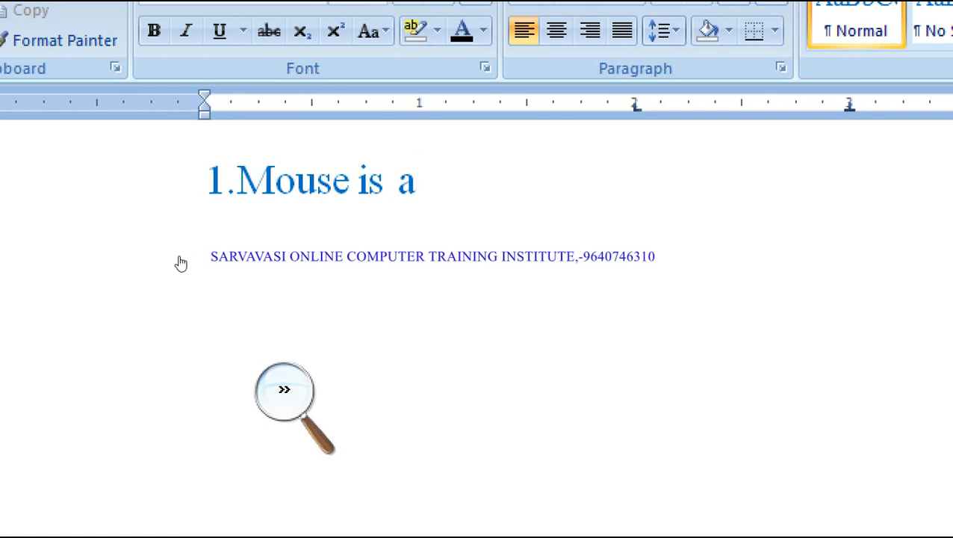
pyautogui.write('..................')
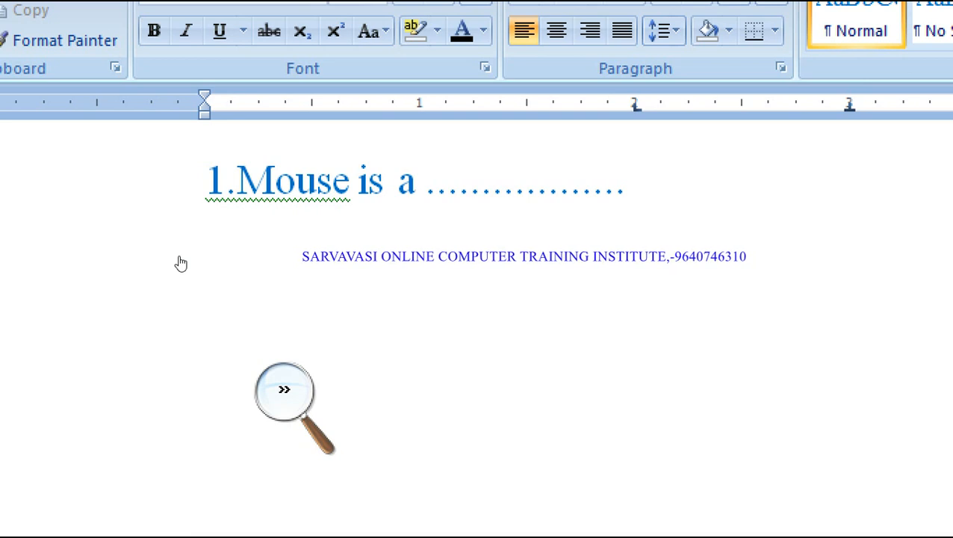
pyautogui.press('Return')
pyautogui.write('2.')
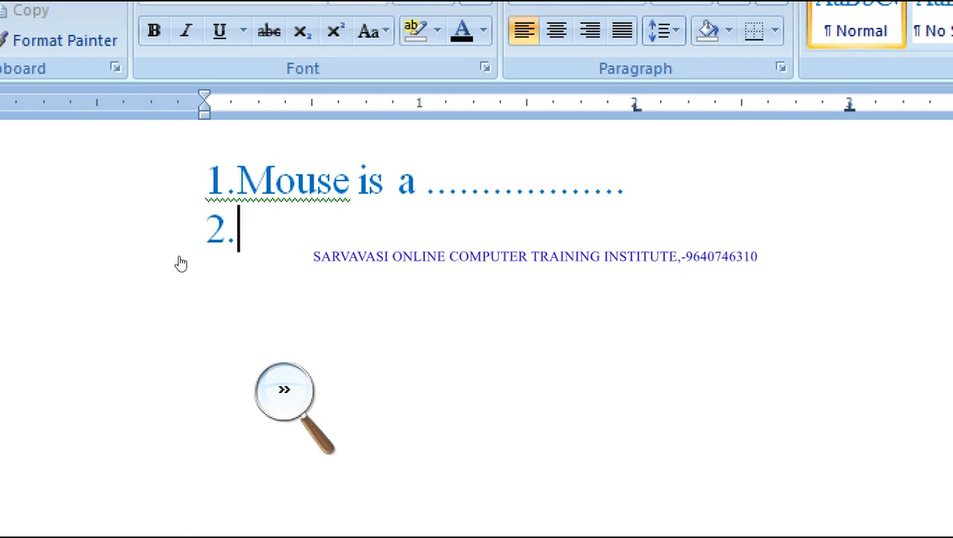
pyautogui.write('Ke')
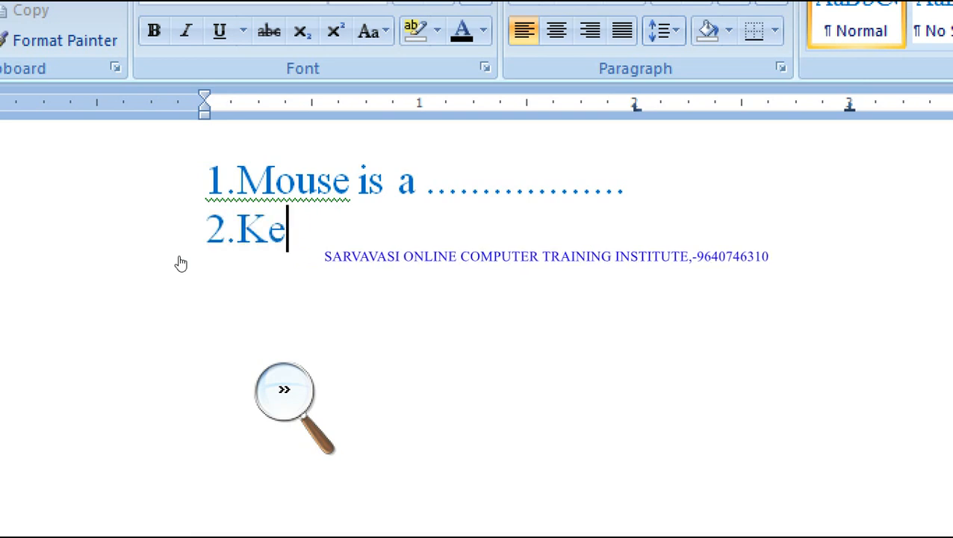
pyautogui.write('yboard is a.............')
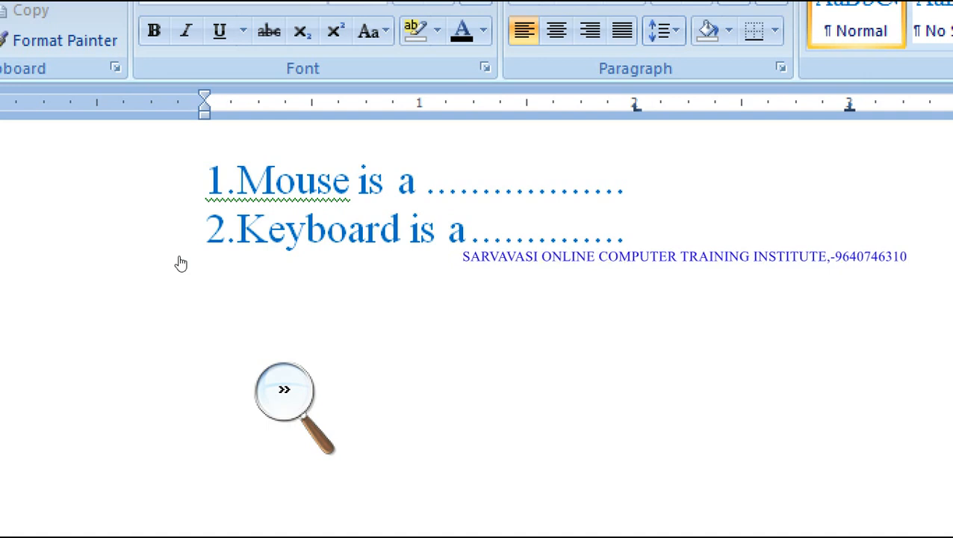
# - Finish line 2 with 'function', a dashed blank, and the answer 'esc'
pyautogui.write('tion ----e')
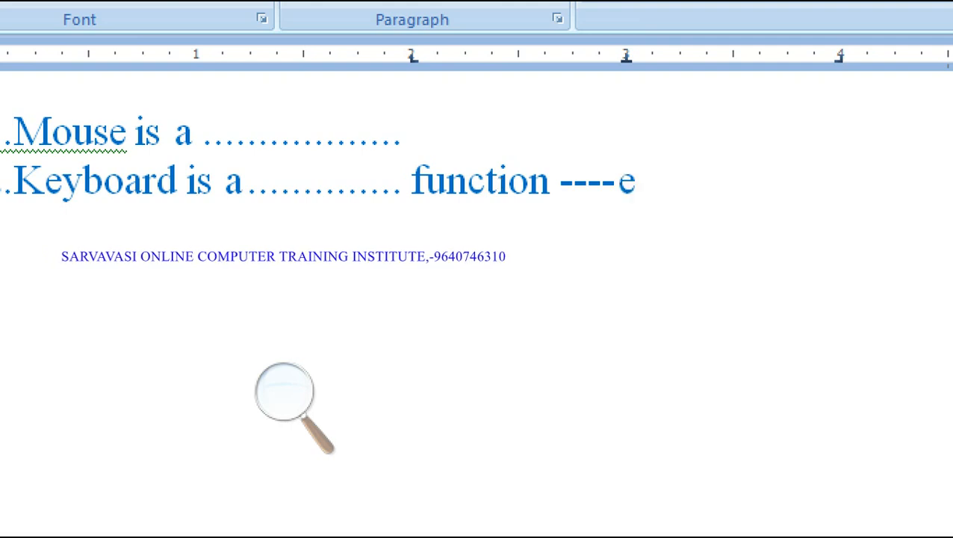
pyautogui.press('BackSpace')
pyautogui.write('esc')
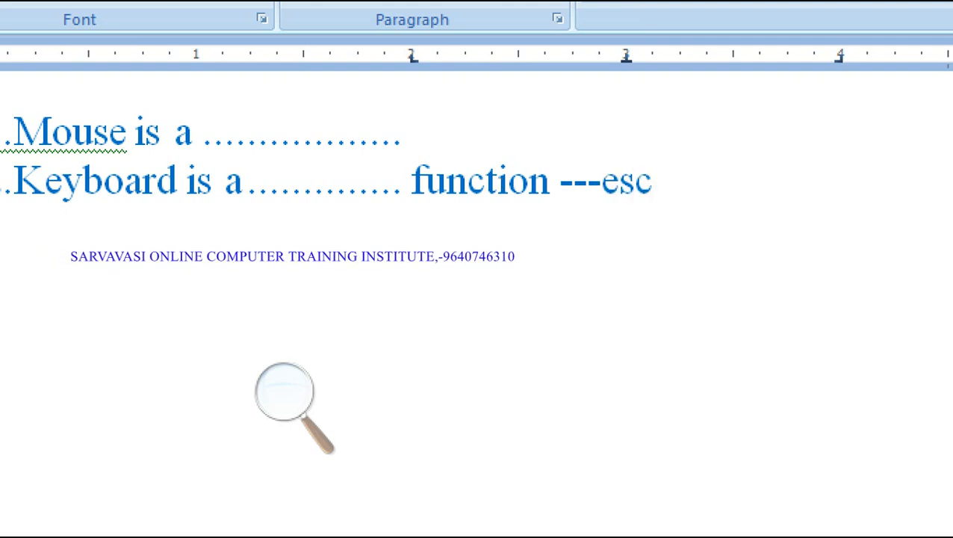